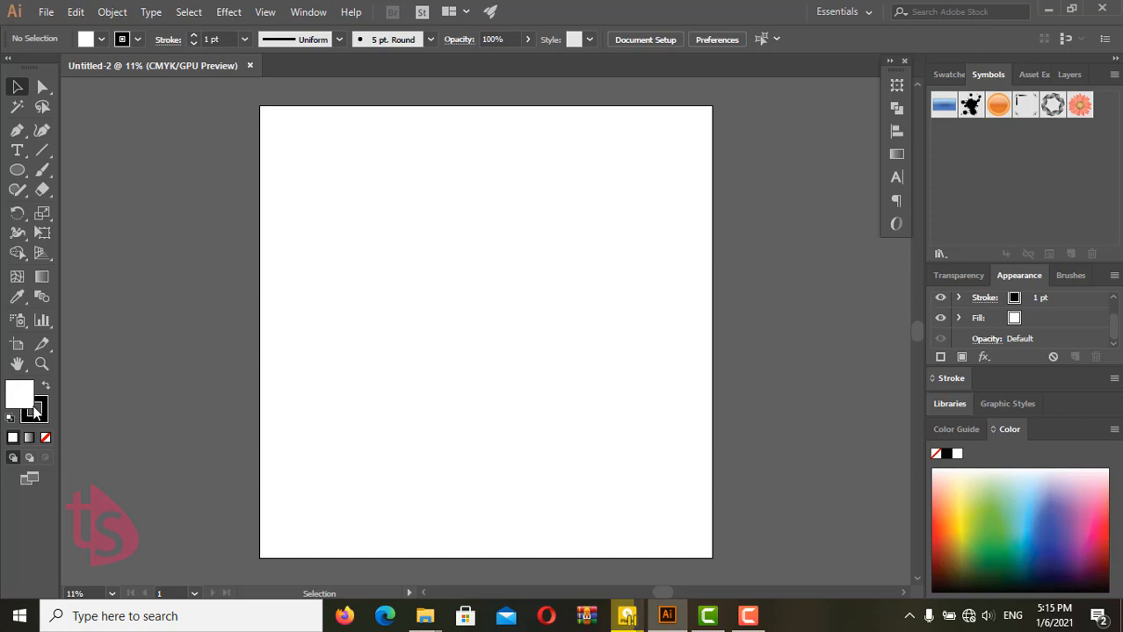
# Draw a rectangle with black fill and white stroke covering the whole artboard.
pyautogui.click(46, 386)
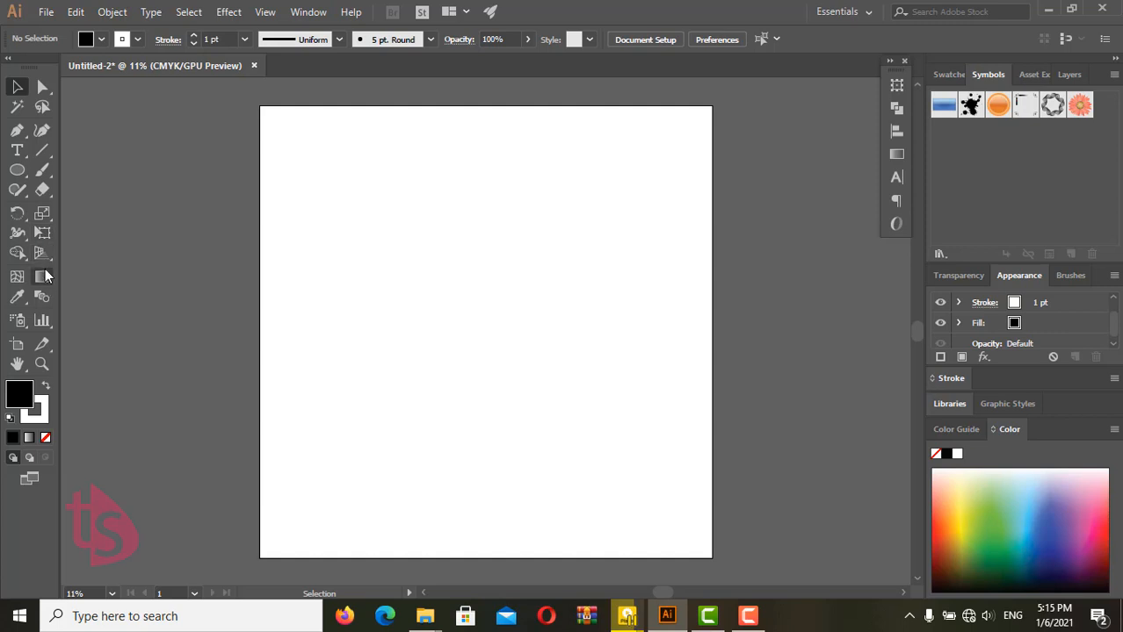
pyautogui.moveTo(18, 173); pyautogui.dragTo(72, 169)
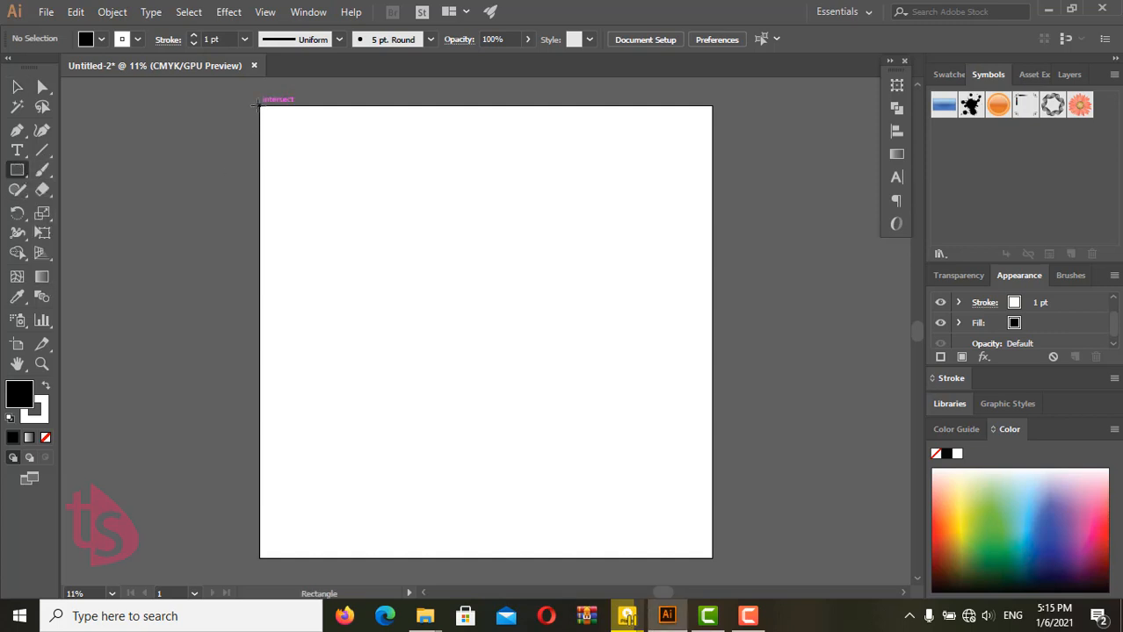
pyautogui.moveTo(259, 106); pyautogui.dragTo(711, 557)
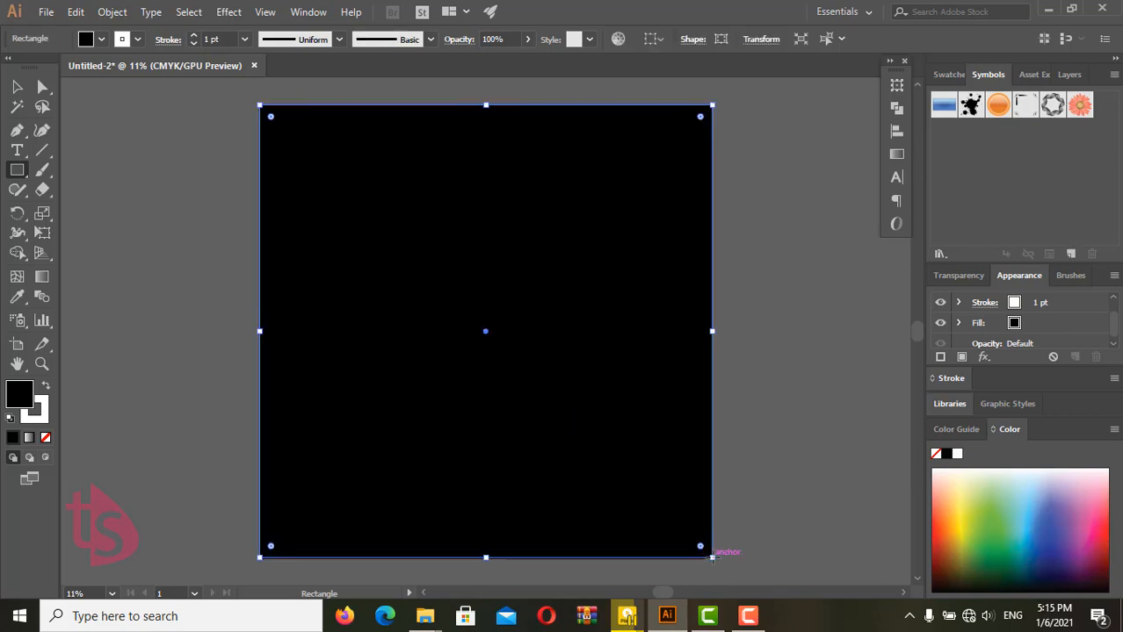
pyautogui.click(16, 87)
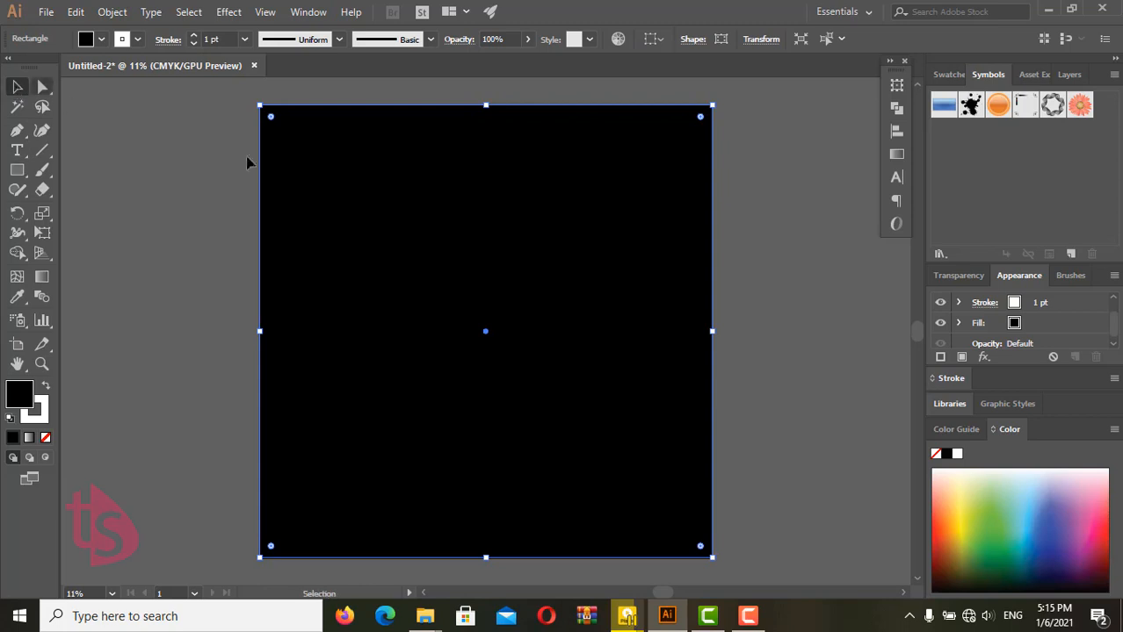
# Lock the black background rectangle within Layer 1.
pyautogui.click(1069, 75)
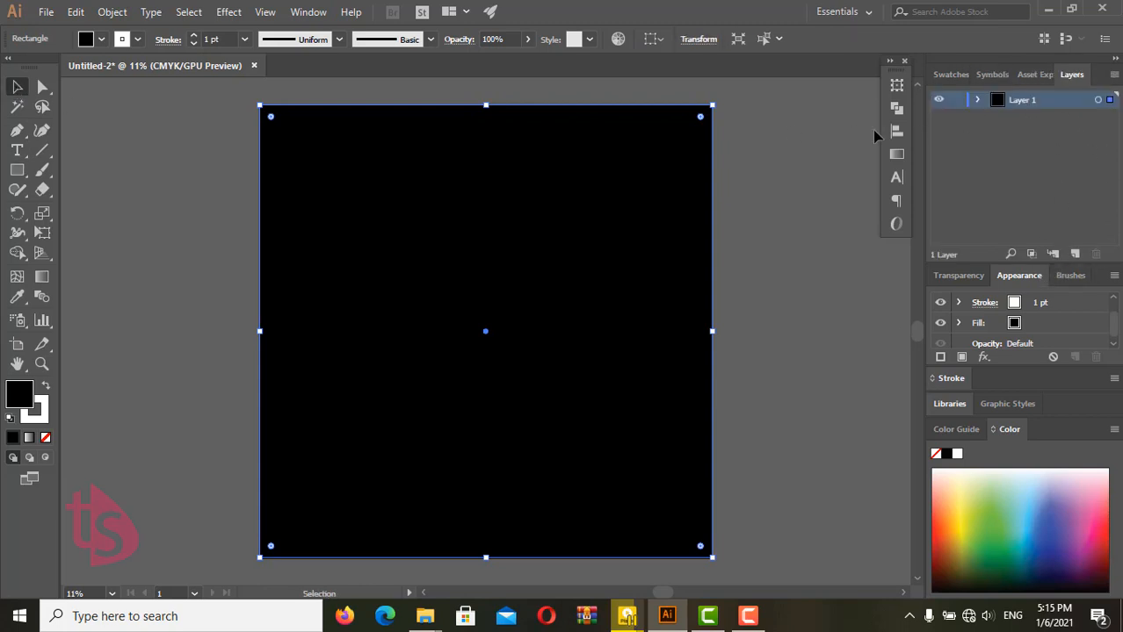
pyautogui.click(978, 100)
pyautogui.click(956, 116)
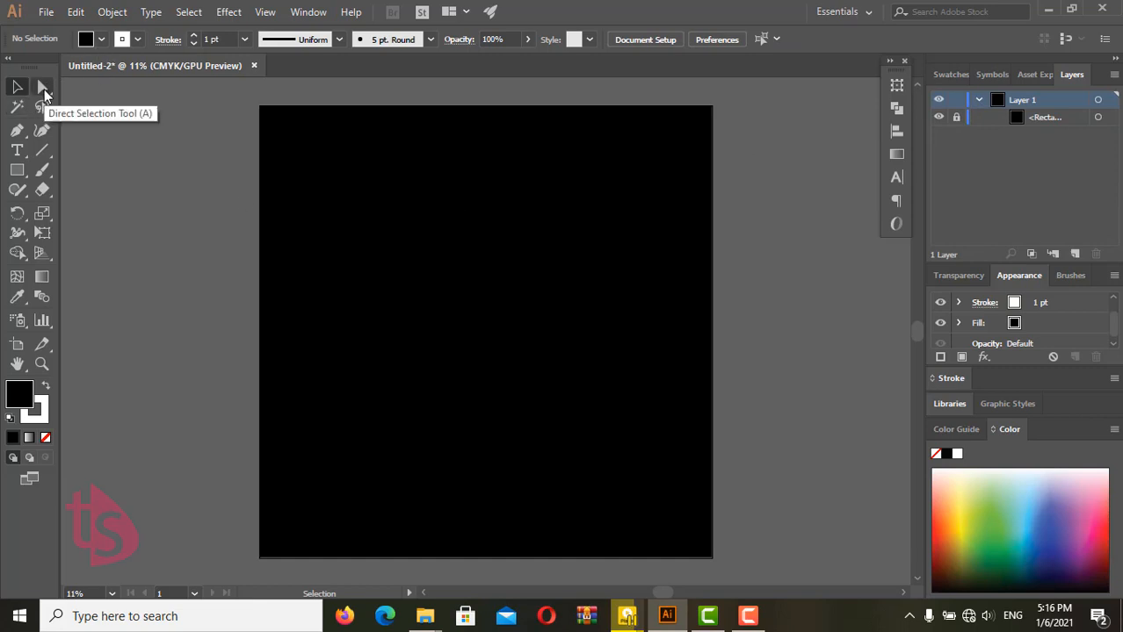
# Draw a circle with white fill and black stroke, about 1291 px in diameter, in the artboard's upper-left area.
pyautogui.click(43, 90)
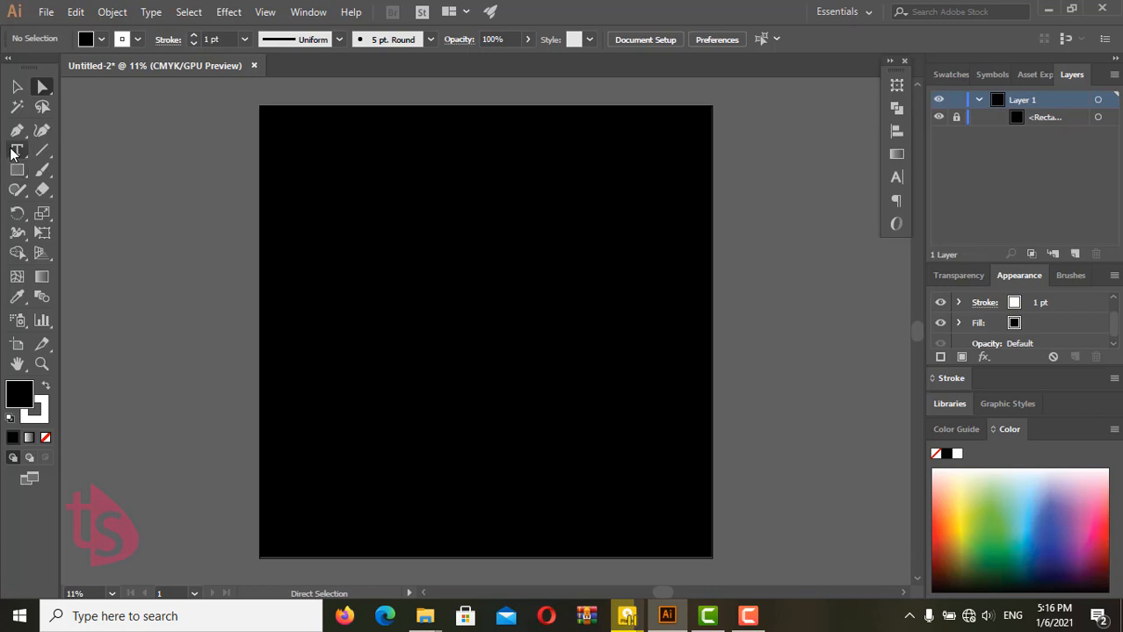
pyautogui.click(18, 173)
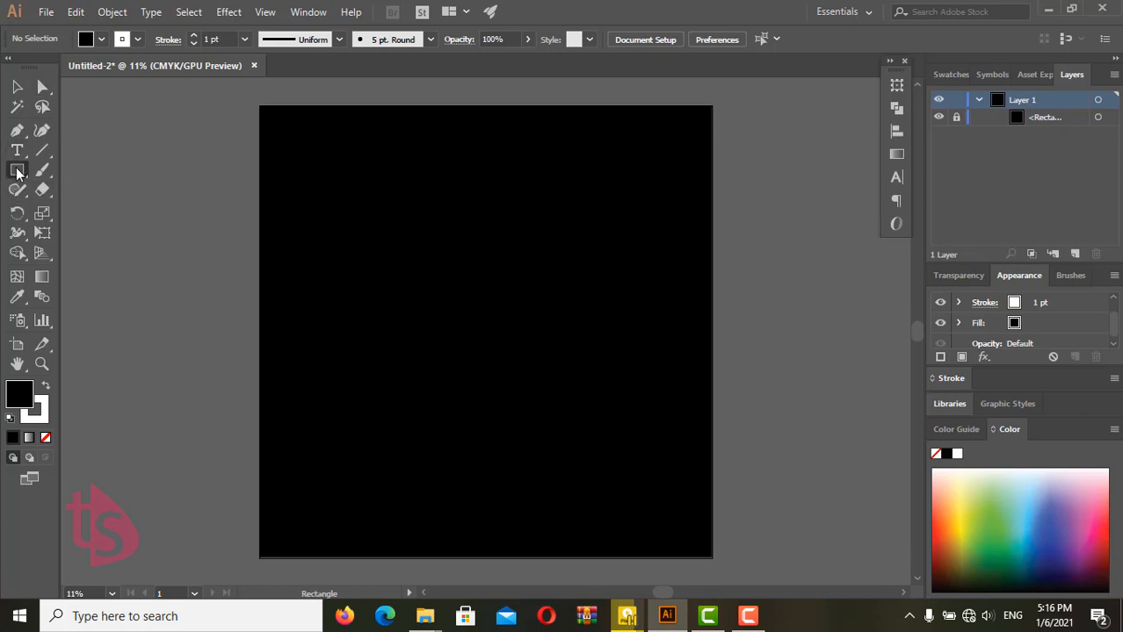
pyautogui.moveTo(18, 170)
pyautogui.mouseDown()
pyautogui.moveTo(70, 188)
pyautogui.moveTo(78, 214)
pyautogui.mouseUp()
pyautogui.click(44, 389)
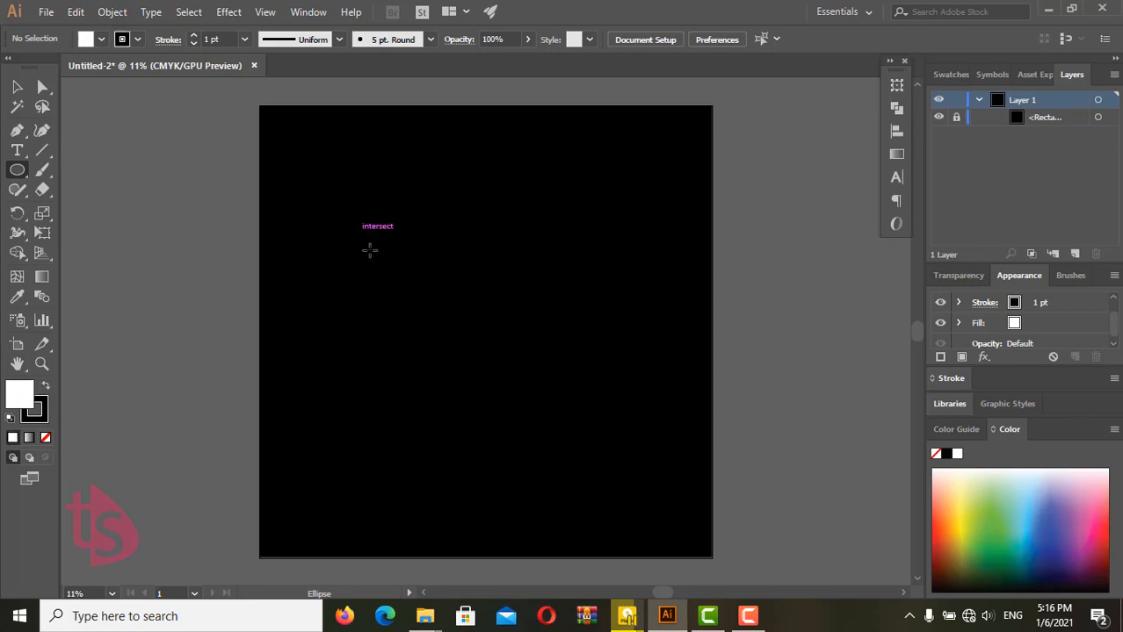
pyautogui.moveTo(358, 232); pyautogui.dragTo(477, 349)
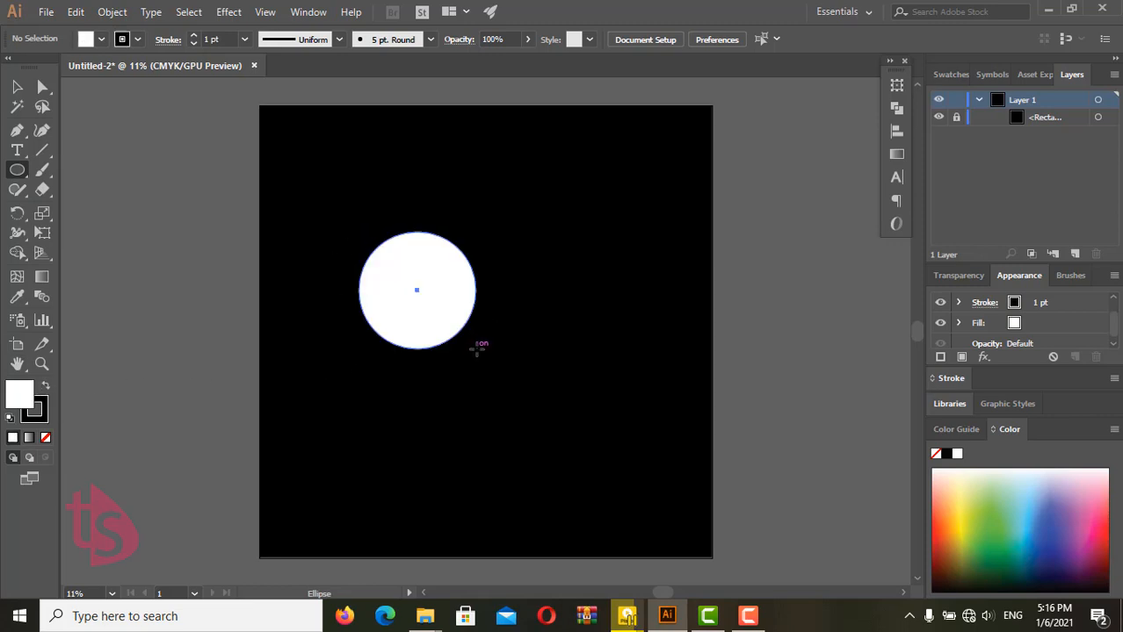
# Paste a copy of the white circle in front and move it horizontally to the right, partly overlapping the original.
pyautogui.click(111, 12)
pyautogui.moveTo(191, 12)
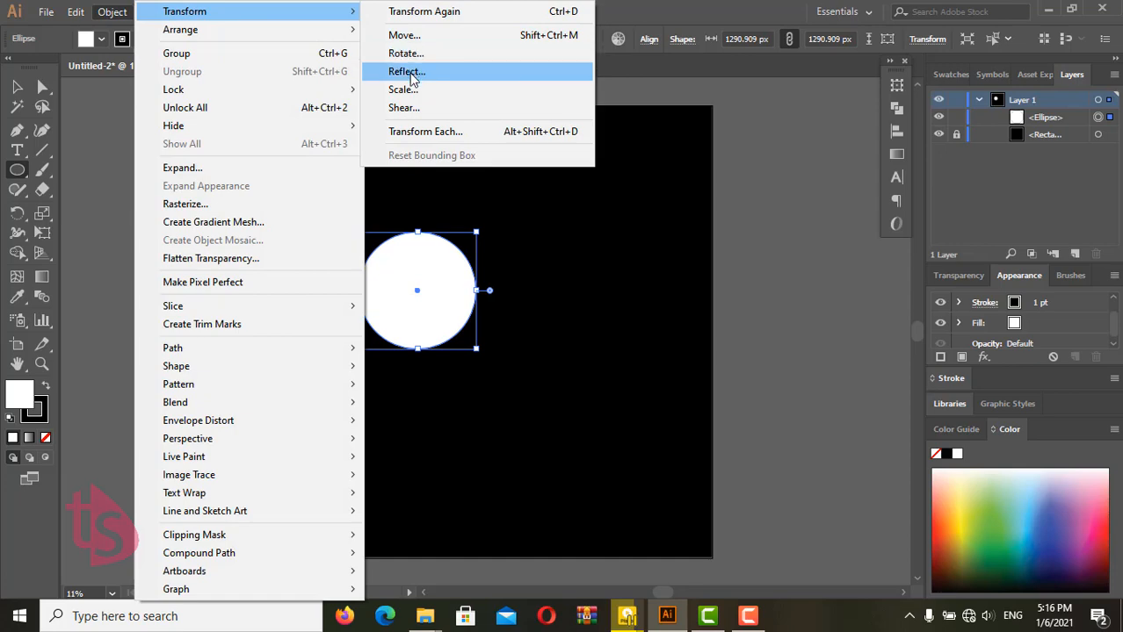
pyautogui.moveTo(75, 11)
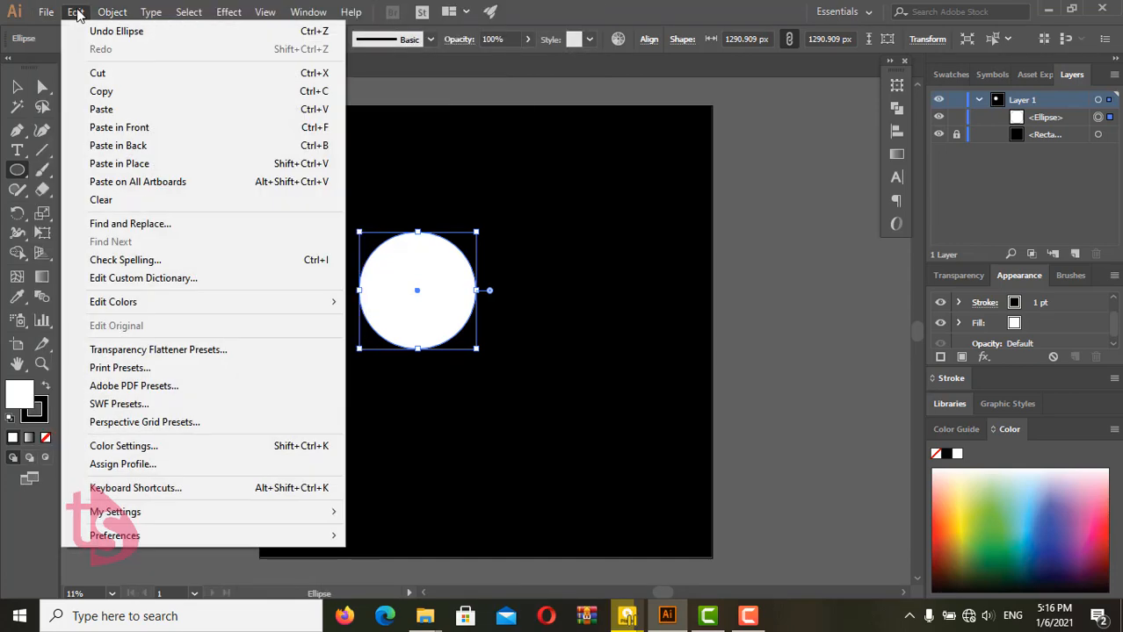
pyautogui.click(111, 95)
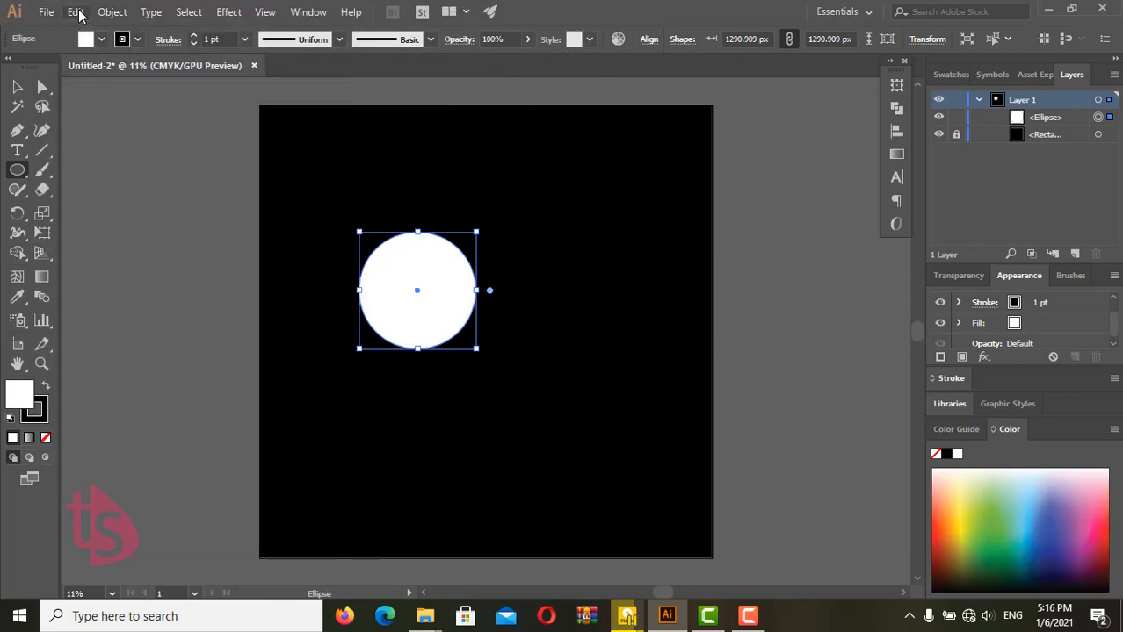
pyautogui.click(75, 11)
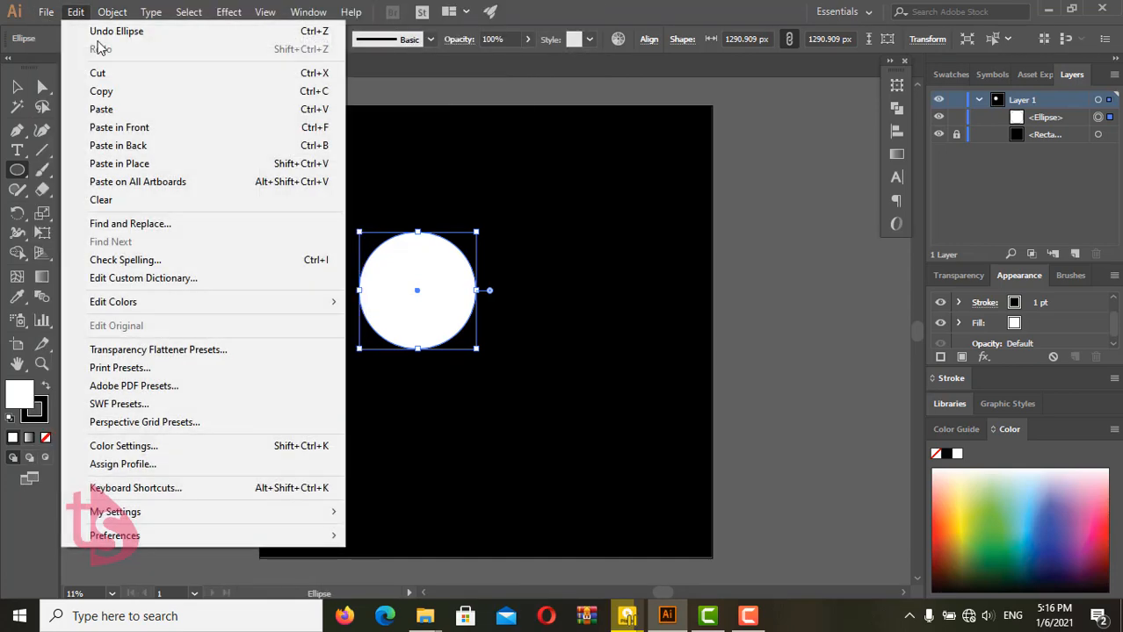
pyautogui.click(130, 132)
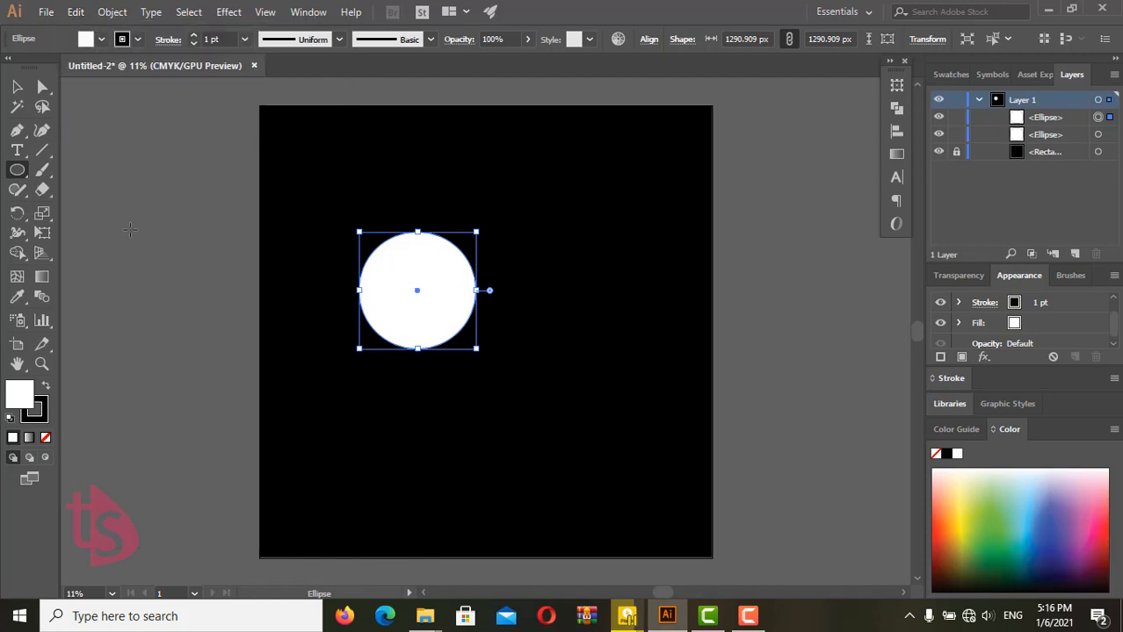
pyautogui.click(17, 86)
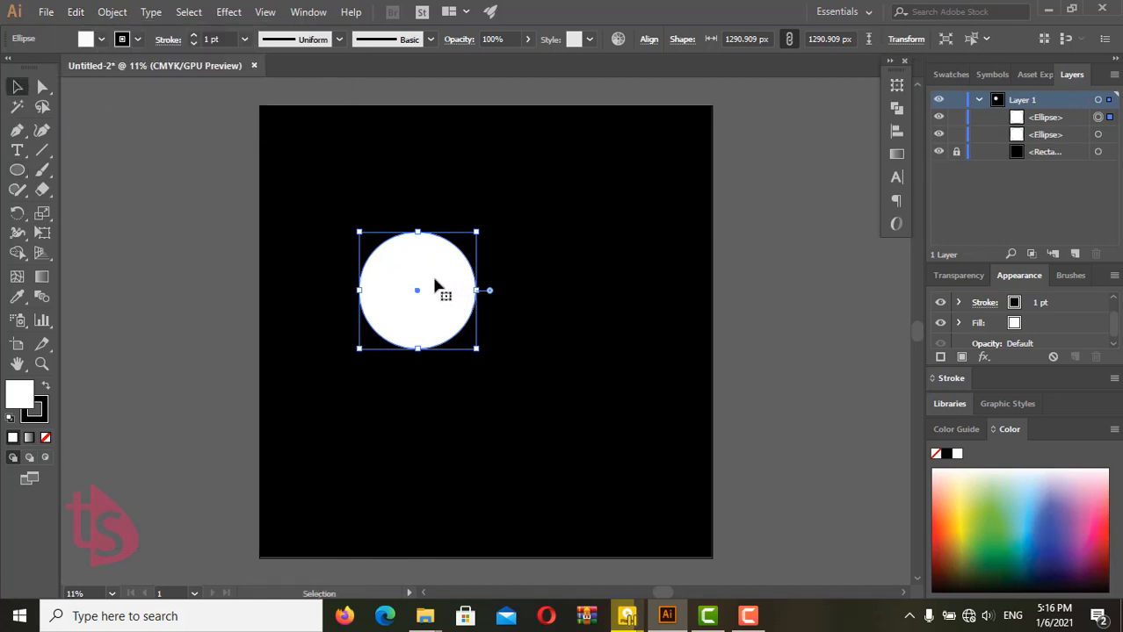
pyautogui.moveTo(436, 292); pyautogui.dragTo(518, 295)
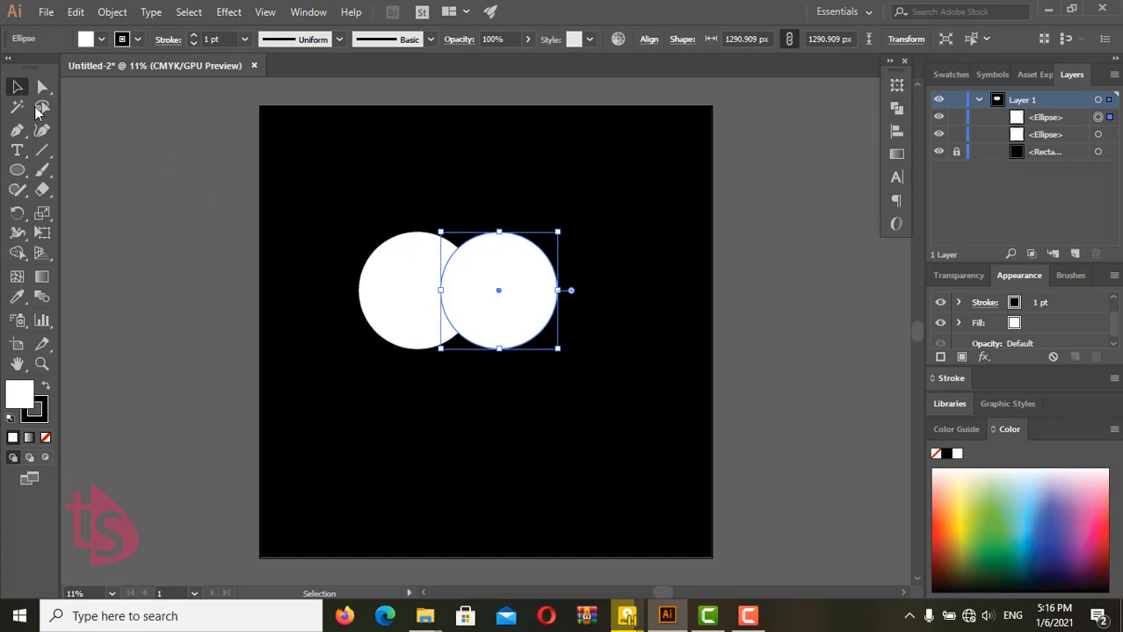
# Reduce the two overlapping circles to their common area with Pathfinder's Intersect shape mode.
pyautogui.moveTo(345, 215); pyautogui.dragTo(639, 427)
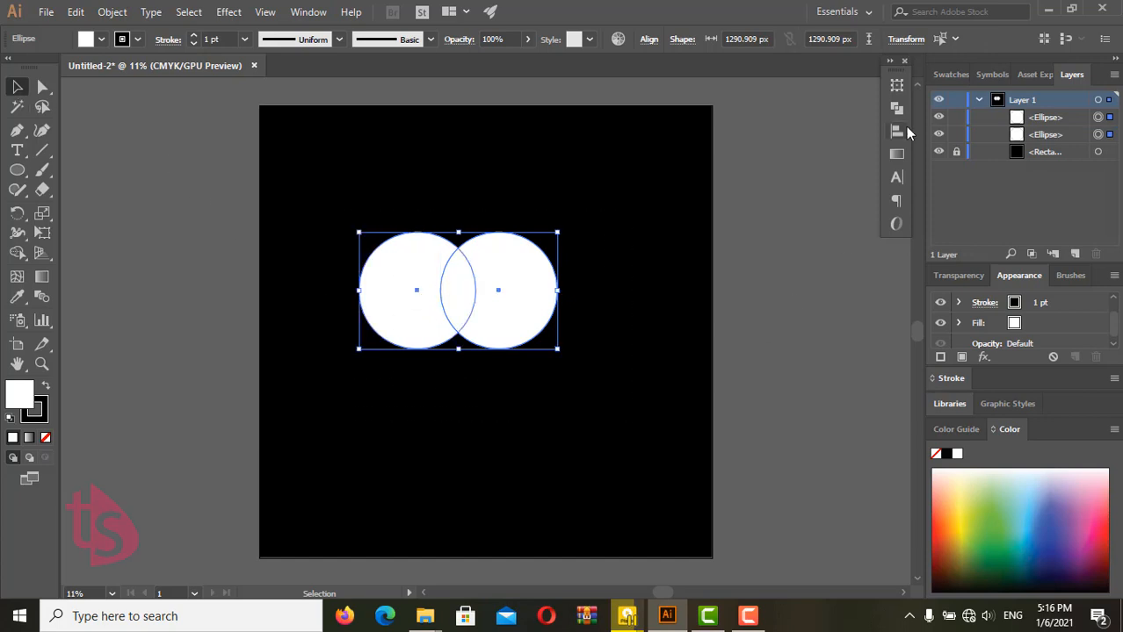
pyautogui.click(896, 107)
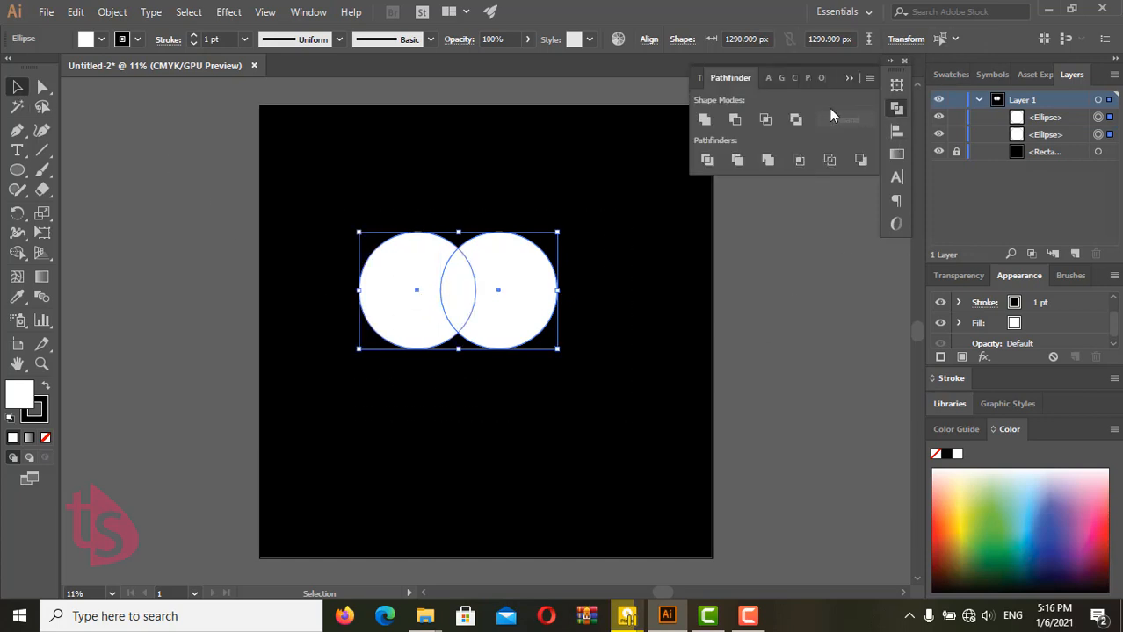
pyautogui.click(763, 118)
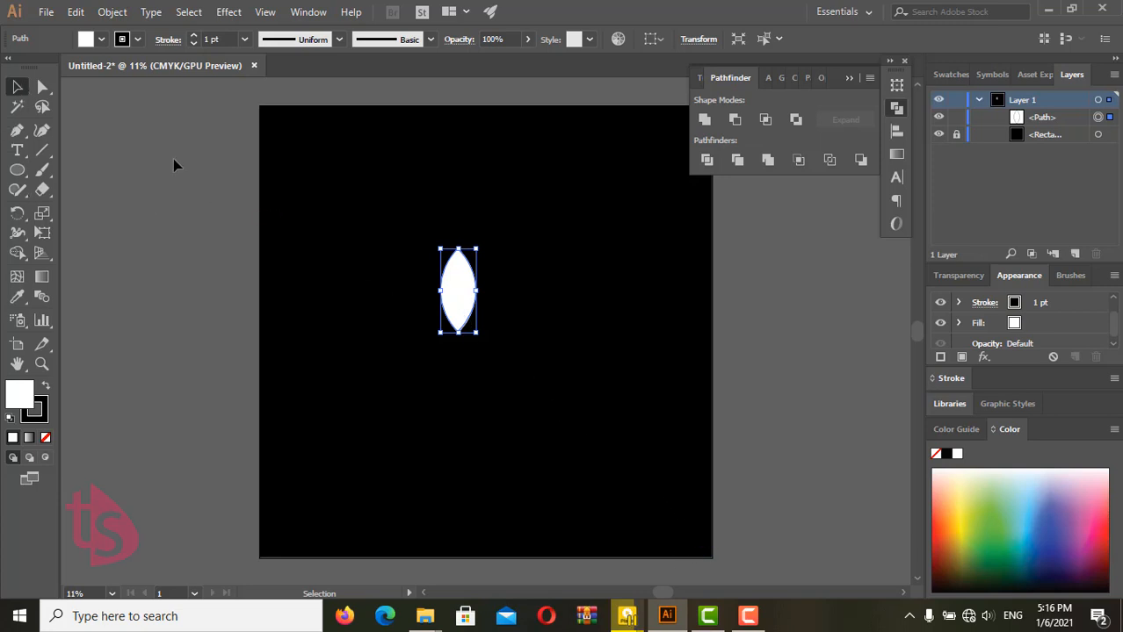
# Lengthen the leaf shape by pulling its lower anchor point straight down to about Y 3177 px.
pyautogui.click(48, 90)
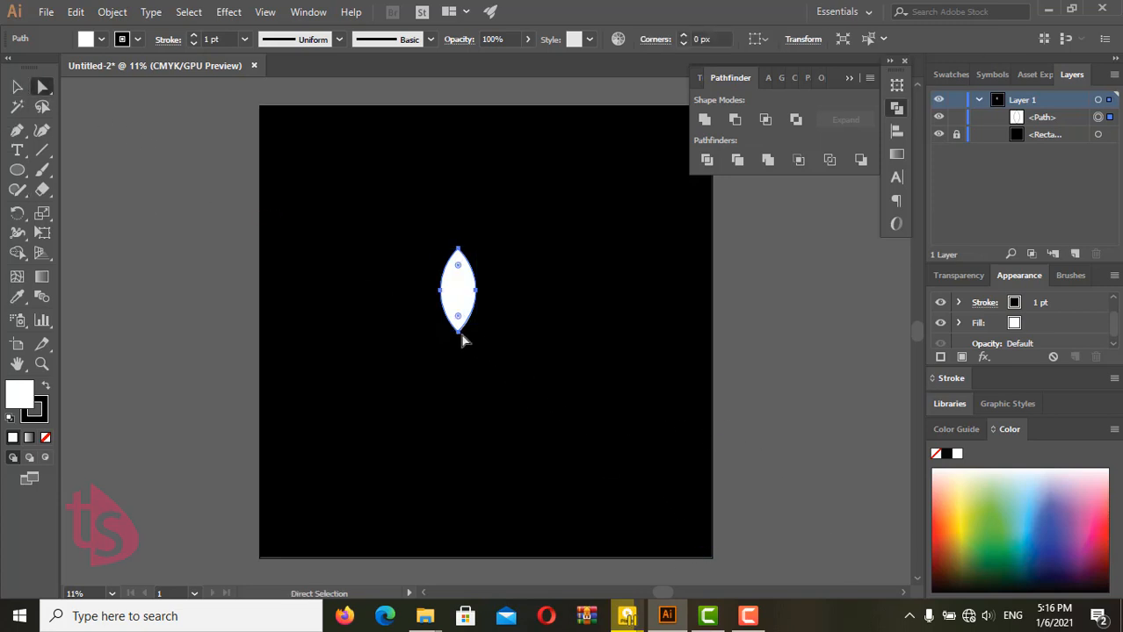
pyautogui.moveTo(458, 335); pyautogui.dragTo(458, 397)
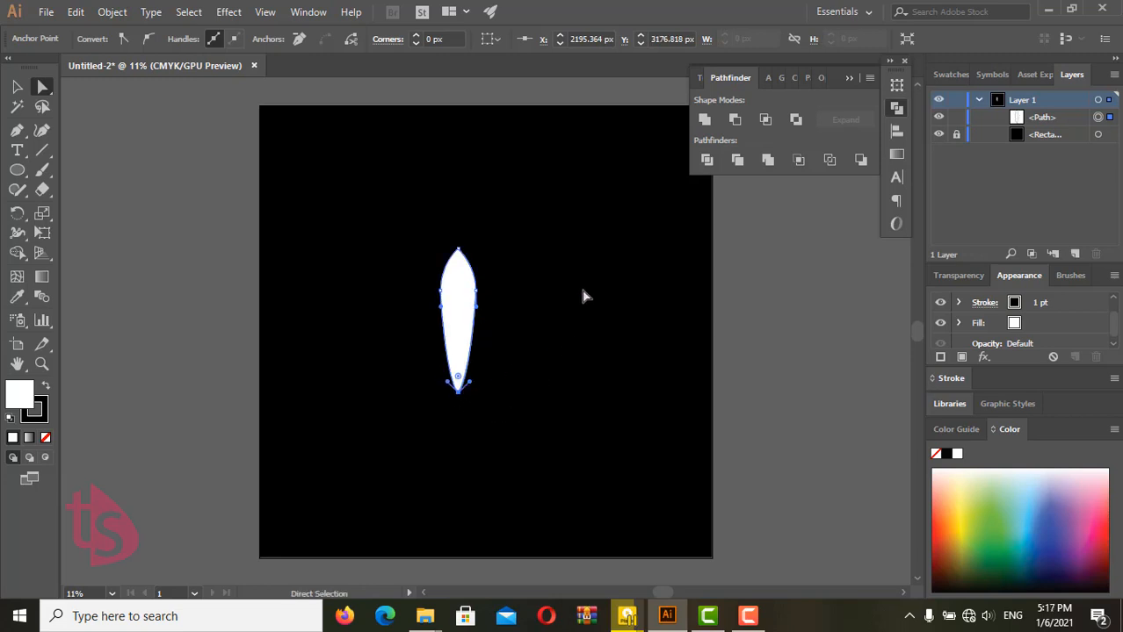
pyautogui.click(458, 250)
pyautogui.click(520, 303)
# Select the leaf's two side anchor points and create a reflected copy across the vertical axis at 90°.
pyautogui.moveTo(421, 282); pyautogui.dragTo(501, 315)
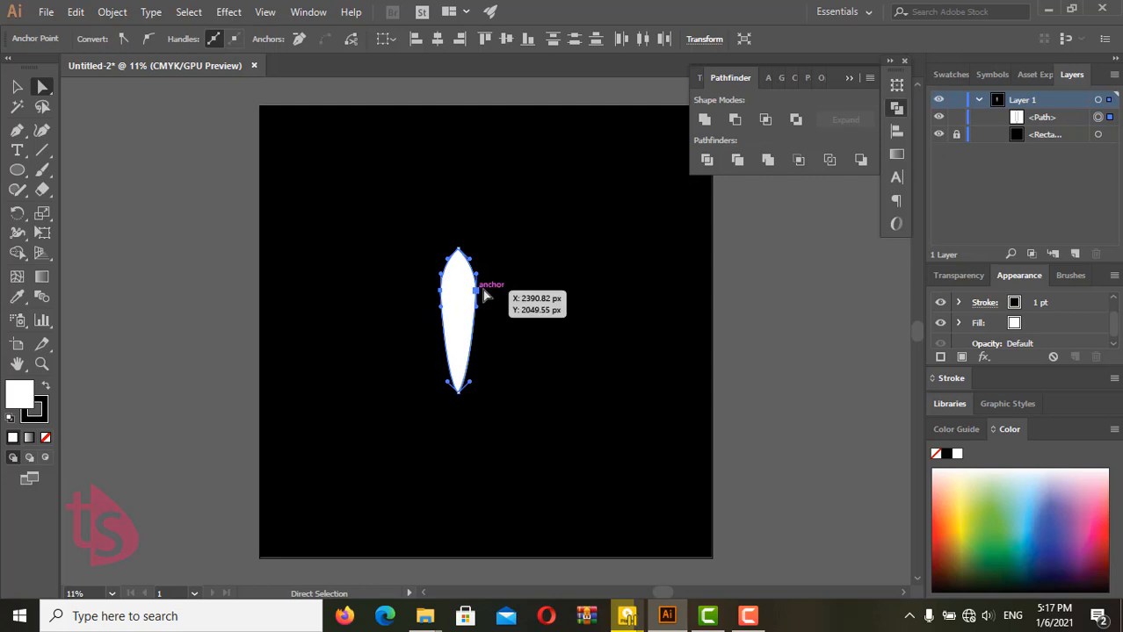
pyautogui.keyDown('alt'); pyautogui.scroll(4, 489, 296); pyautogui.keyUp('alt')
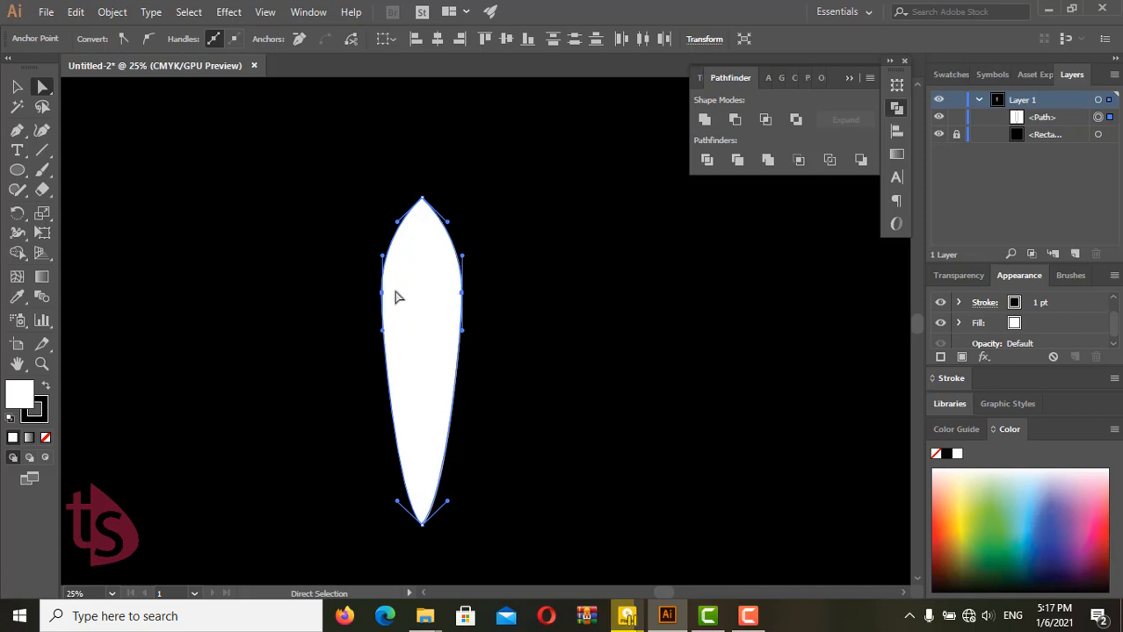
pyautogui.click(113, 13)
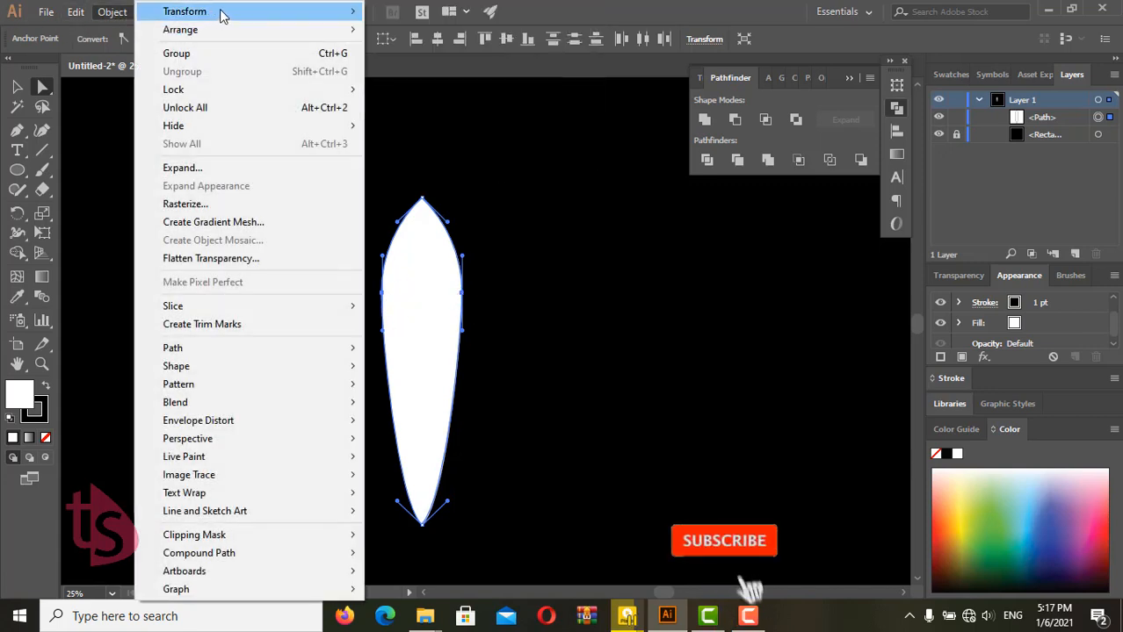
pyautogui.moveTo(355, 16)
pyautogui.click(406, 71)
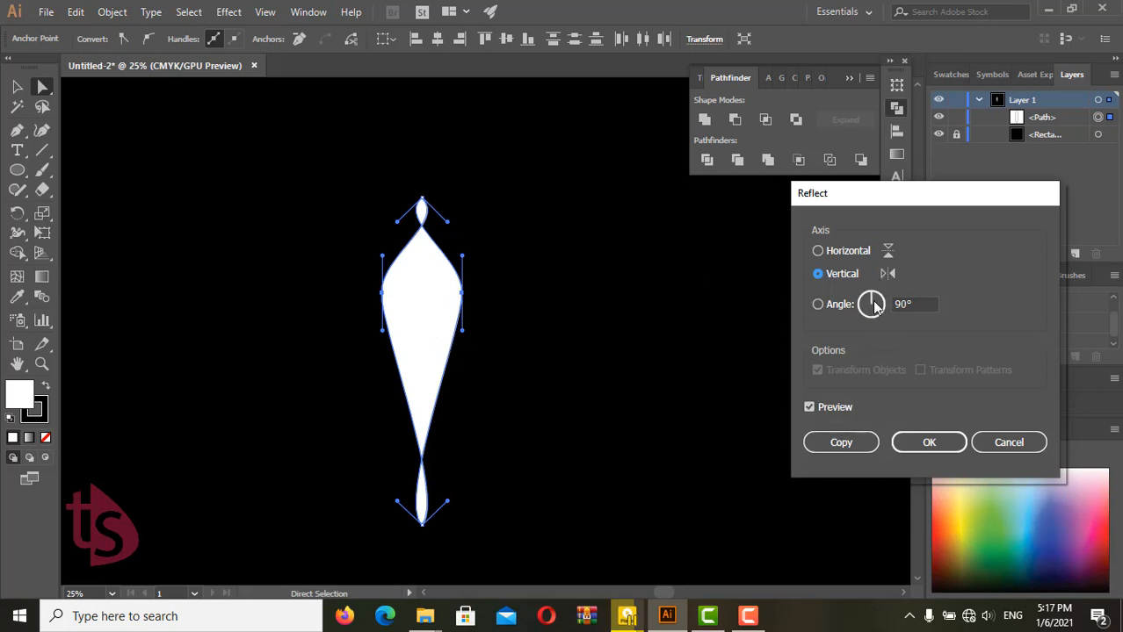
pyautogui.click(819, 251)
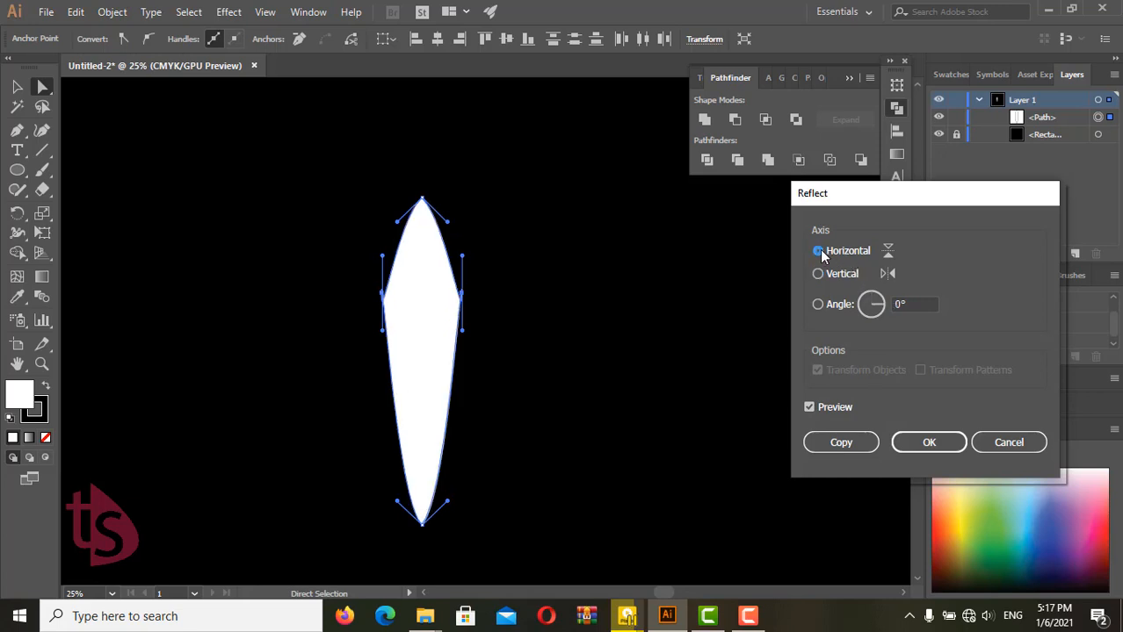
pyautogui.click(819, 274)
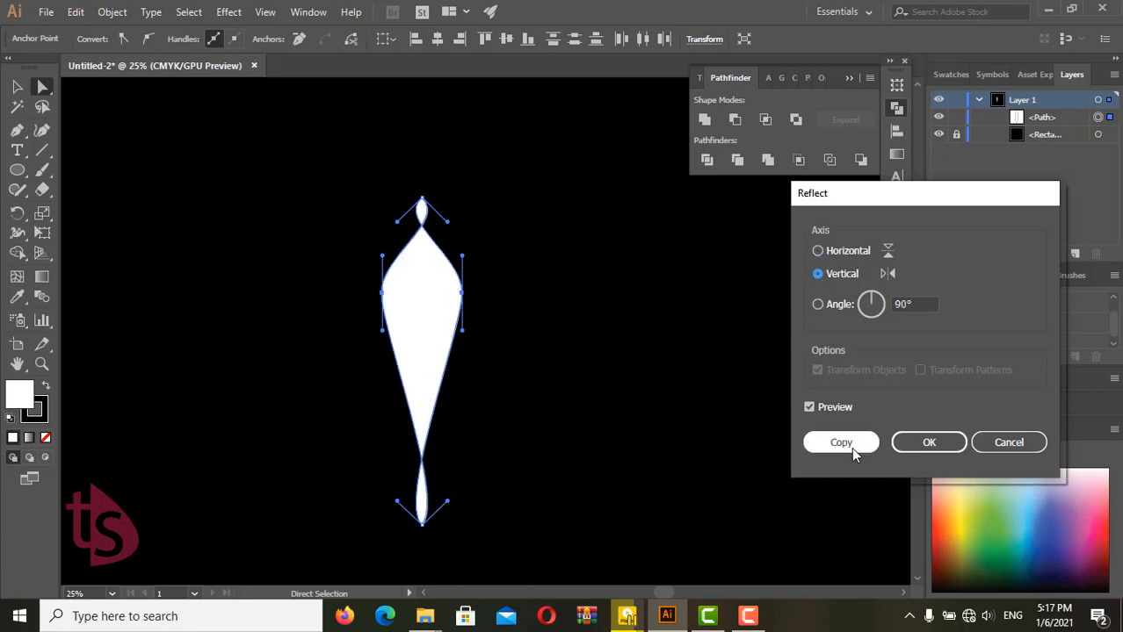
pyautogui.click(843, 443)
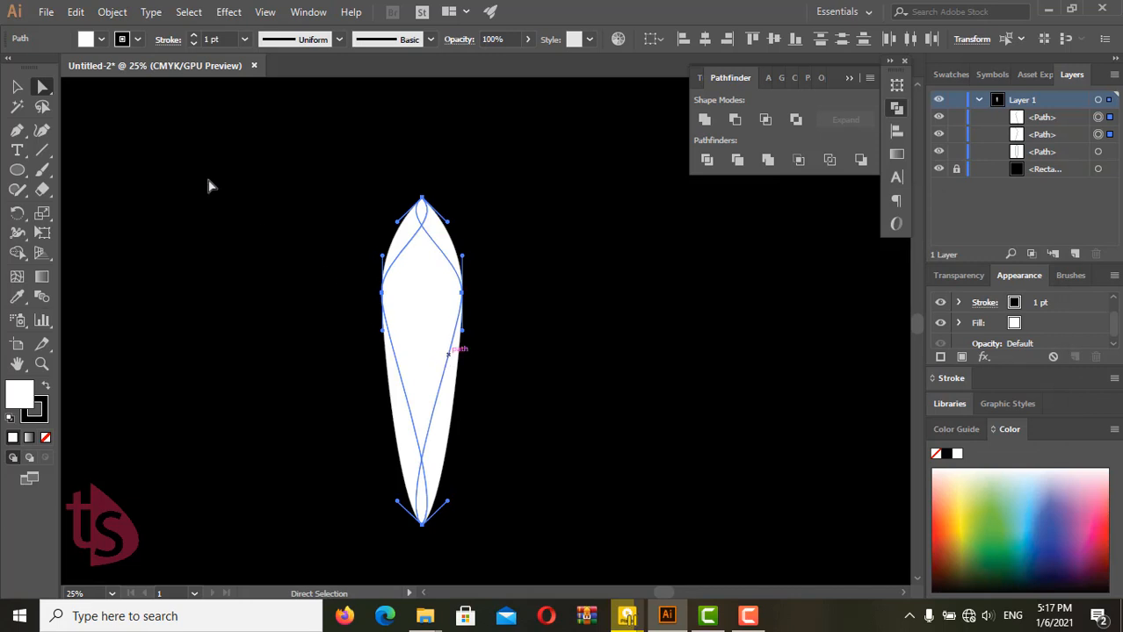
# Move the original leaf shape up and left, away from the reflected copies.
pyautogui.click(18, 88)
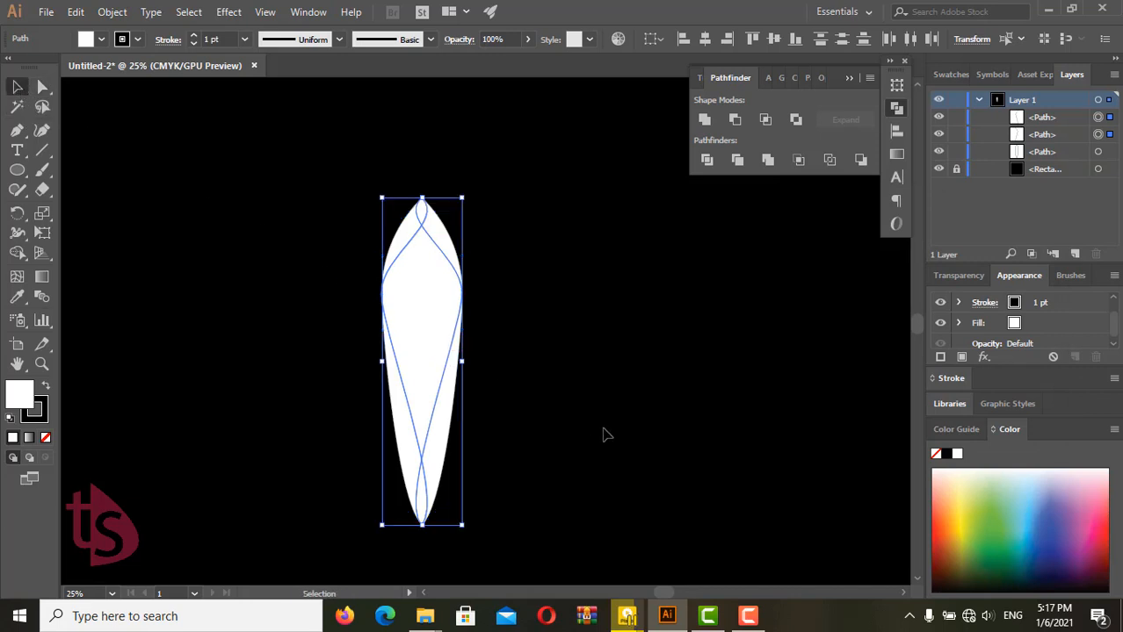
pyautogui.click(465, 408)
pyautogui.moveTo(451, 411); pyautogui.dragTo(253, 334)
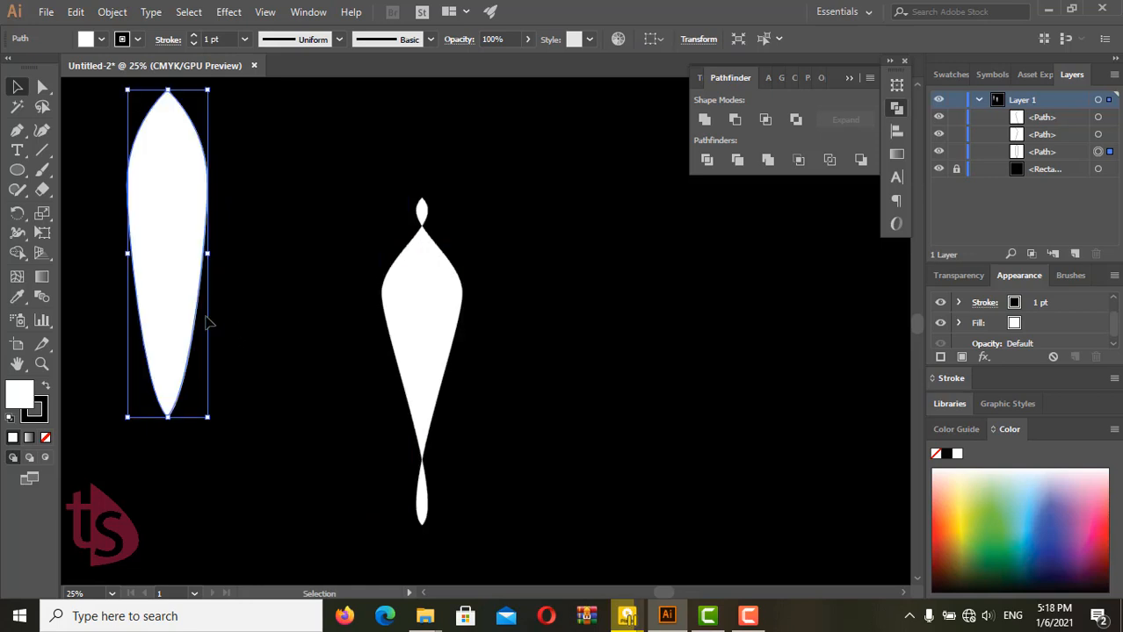
# Scale the original leaf down to less than half its size and place it in the artboard's top-left corner.
pyautogui.scroll(-1, 208, 323)
pyautogui.scroll(-1, 208, 323)
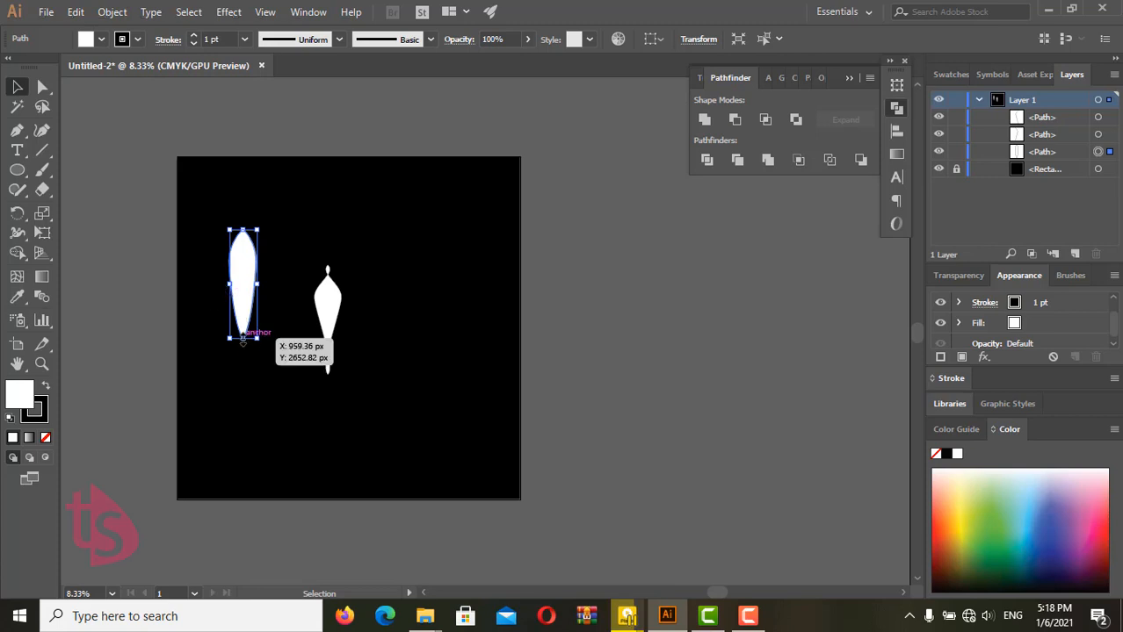
pyautogui.moveTo(243, 340); pyautogui.dragTo(265, 281)
pyautogui.click(248, 273)
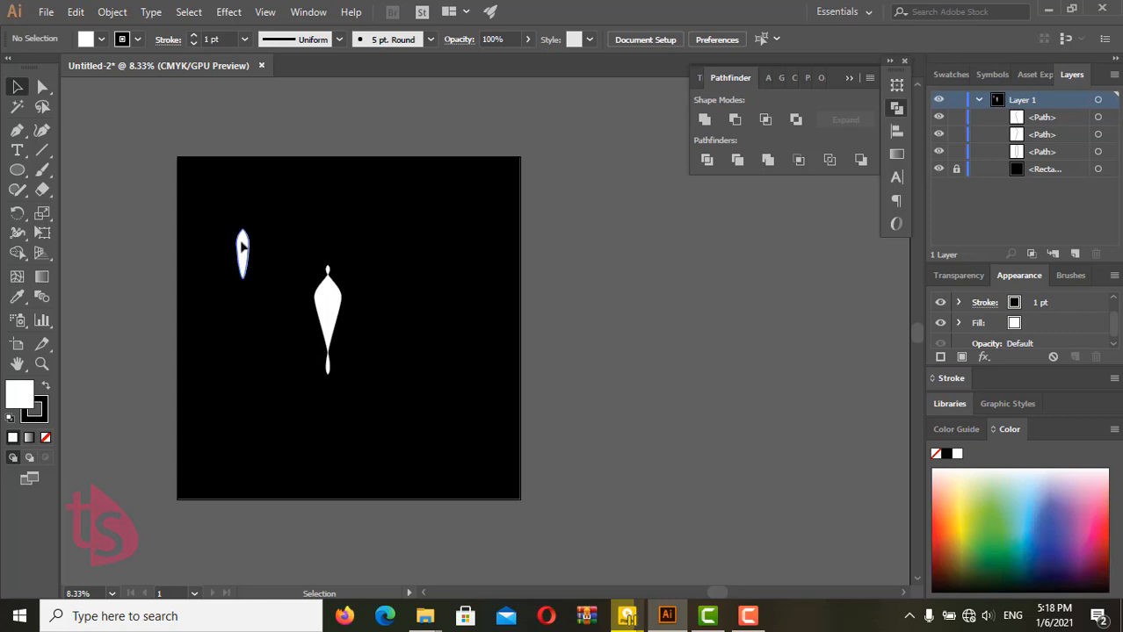
pyautogui.moveTo(243, 244); pyautogui.dragTo(199, 180)
# Place a copy of the petal's right half in the artboard's upper-left area, beside the small leaf.
pyautogui.click(325, 316)
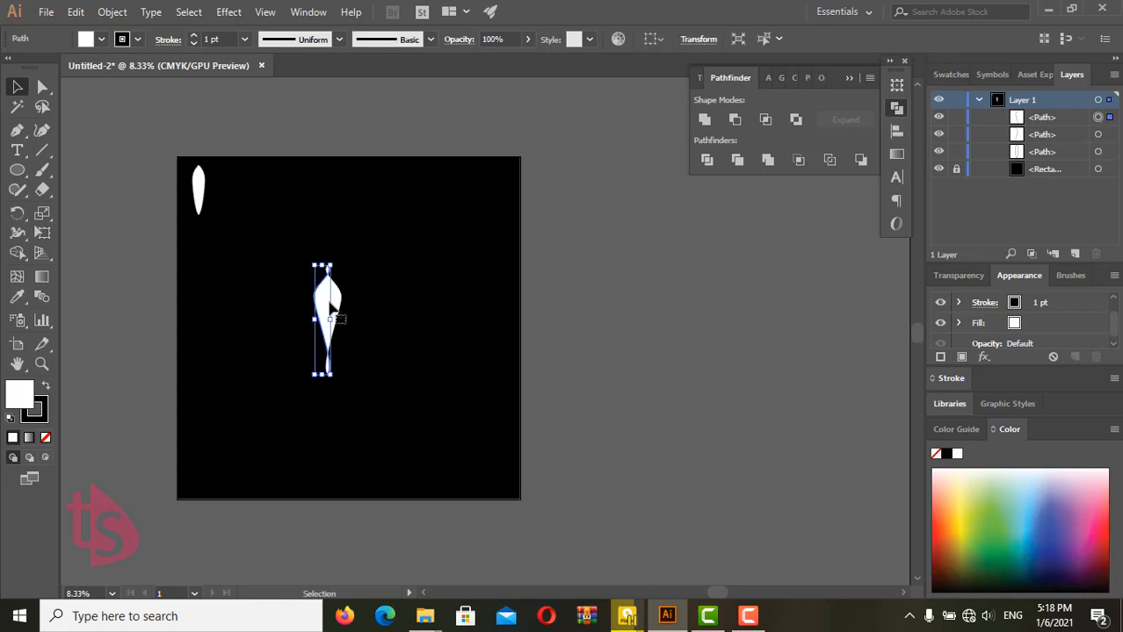
pyautogui.click(347, 314)
pyautogui.click(332, 306)
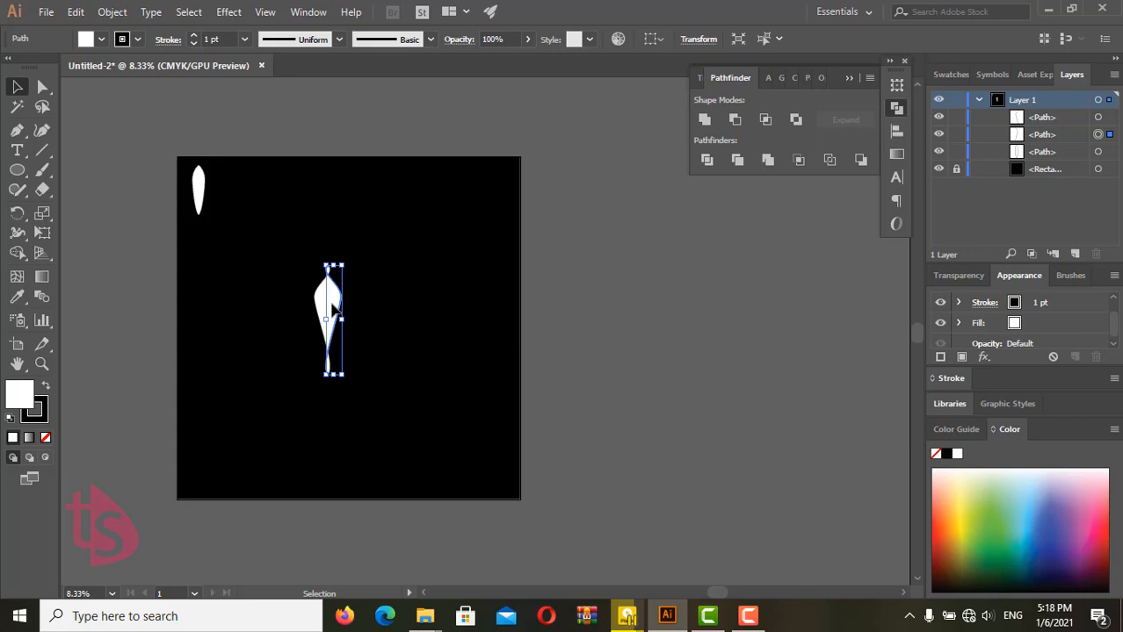
pyautogui.moveTo(332, 306); pyautogui.dragTo(232, 204)
pyautogui.click(360, 313)
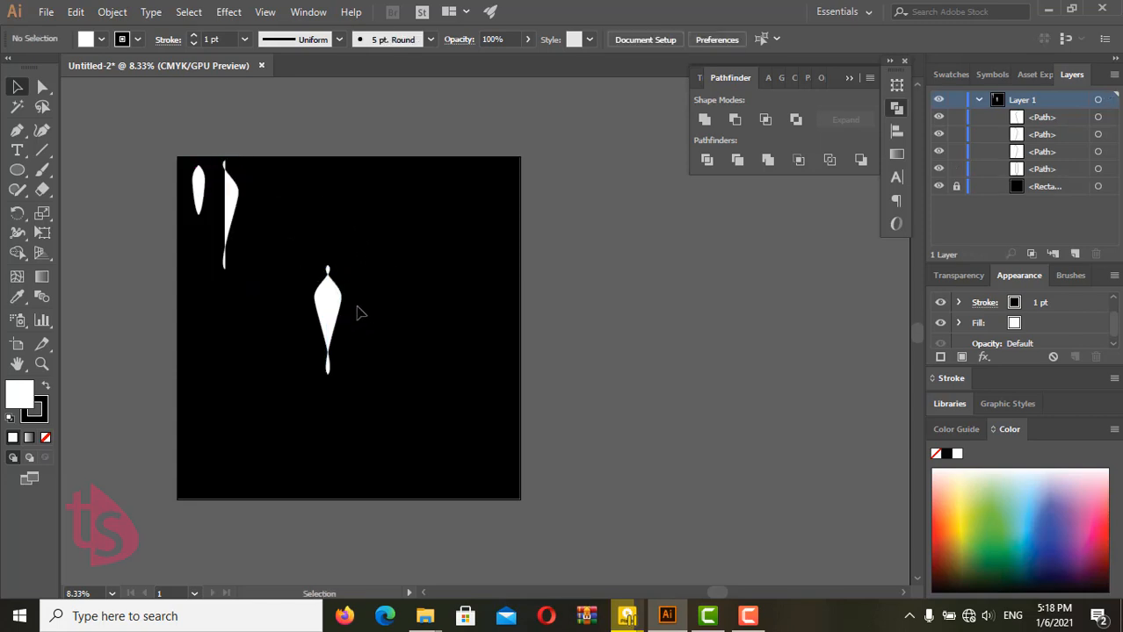
pyautogui.moveTo(337, 312); pyautogui.dragTo(409, 312)
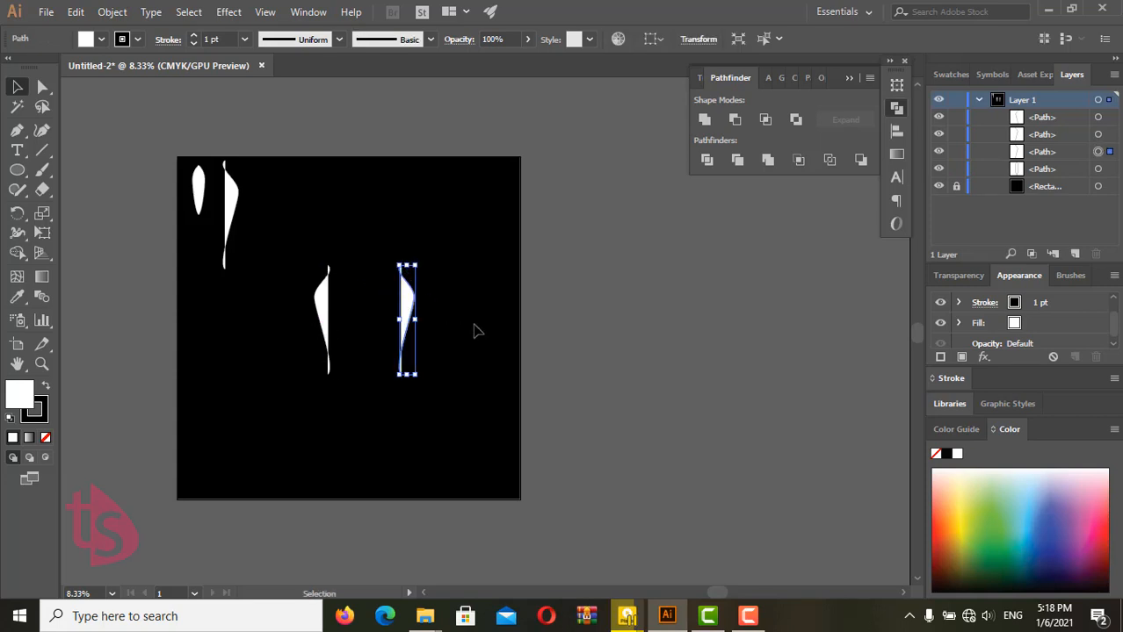
pyautogui.press('a')
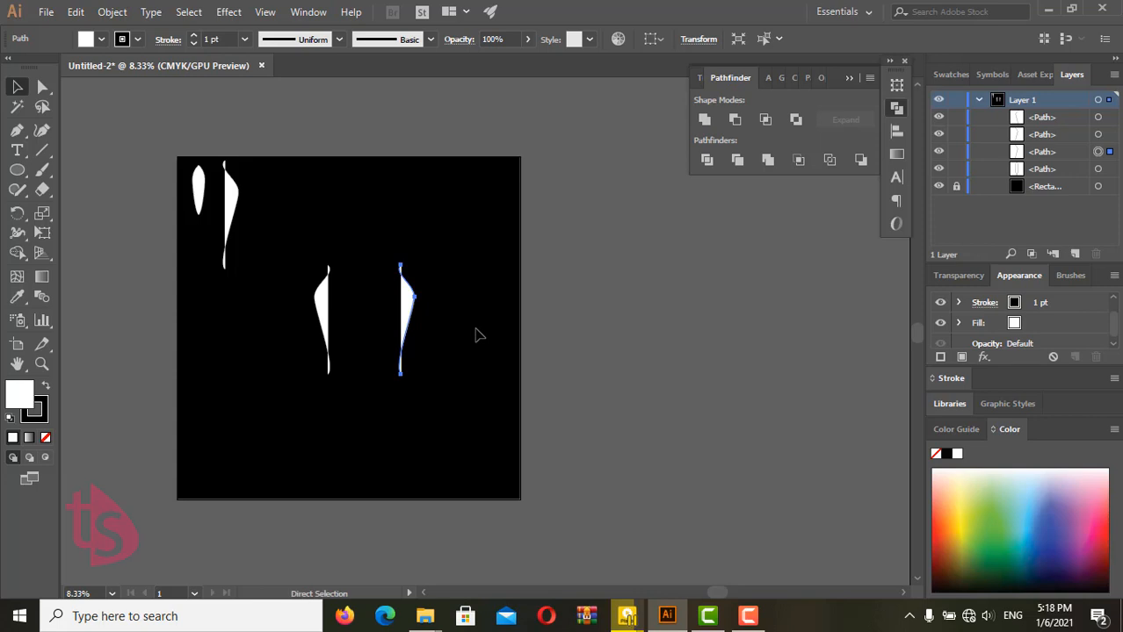
pyautogui.hotkey('ctrl', 'z')
pyautogui.press('v')
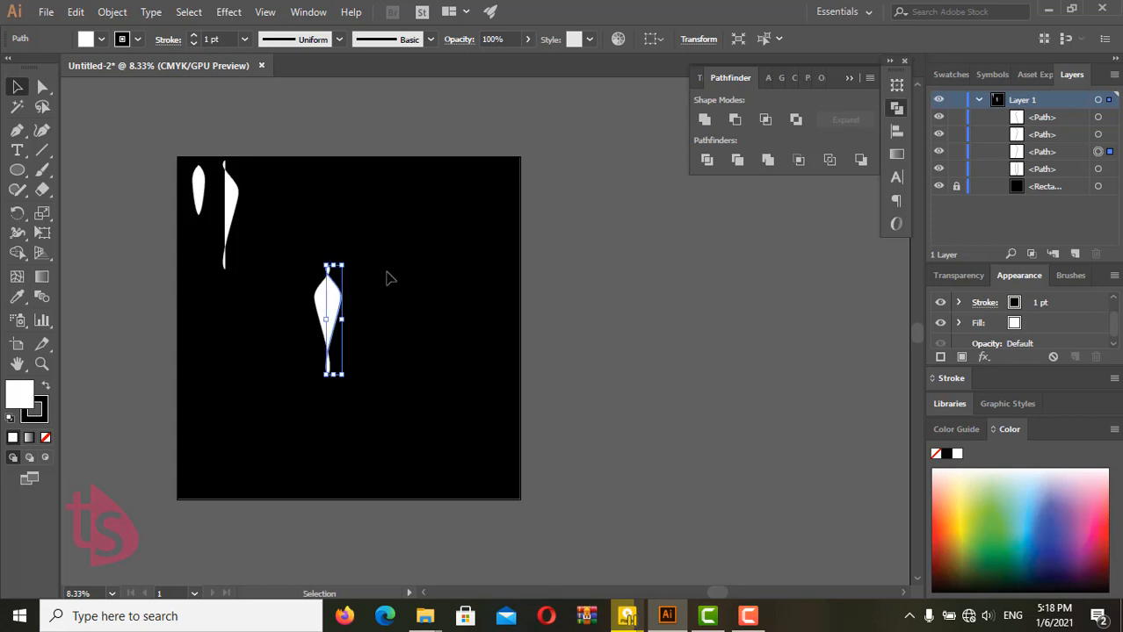
# Group the two overlapping halves of the central petal.
pyautogui.moveTo(299, 258); pyautogui.dragTo(372, 416)
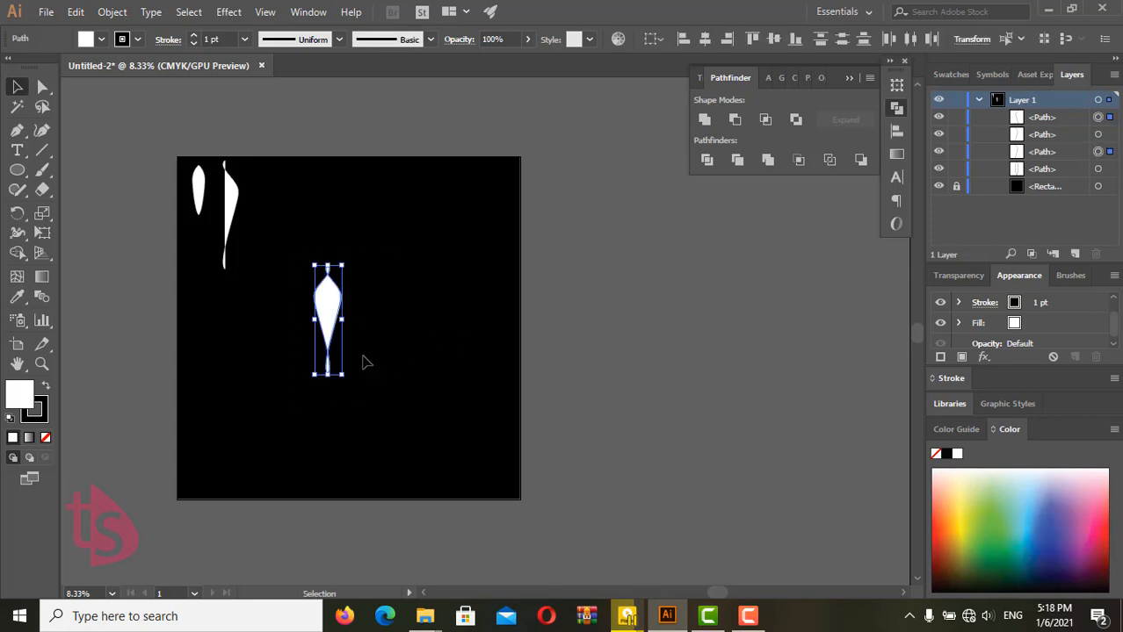
pyautogui.click(112, 12)
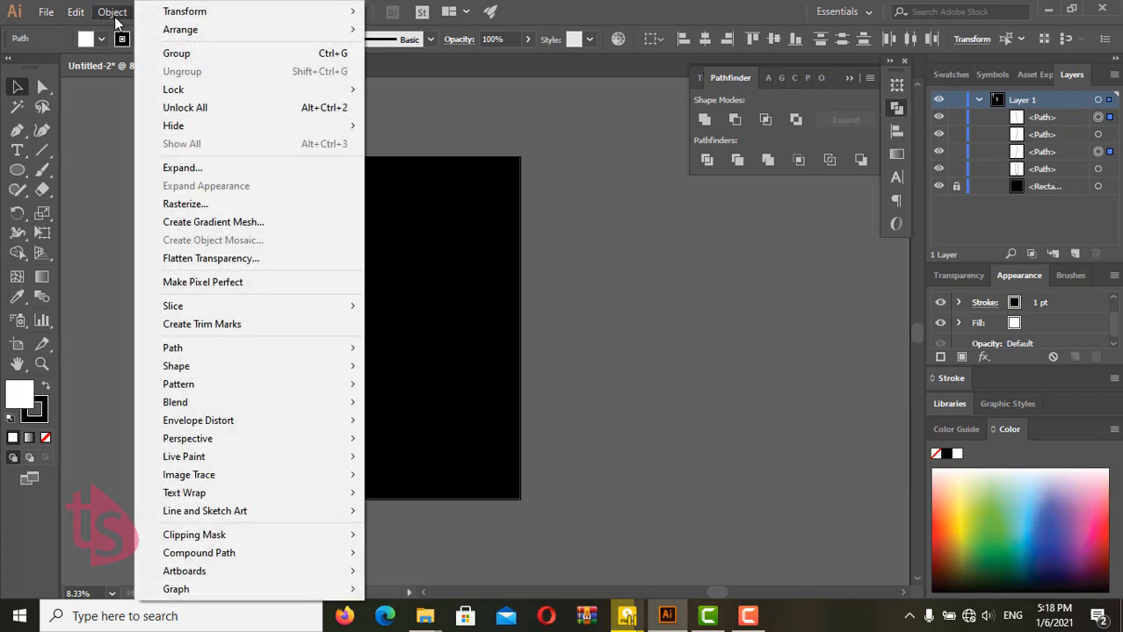
pyautogui.click(167, 54)
pyautogui.click(397, 368)
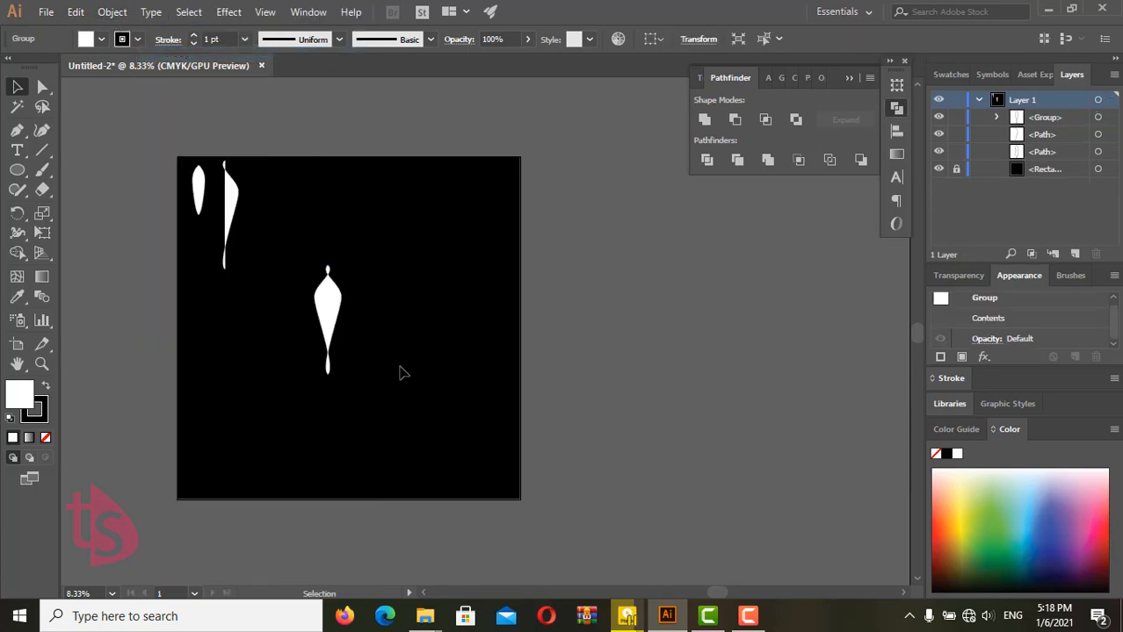
# Scale the petal group down proportionally to a little under half its size.
pyautogui.click(327, 322)
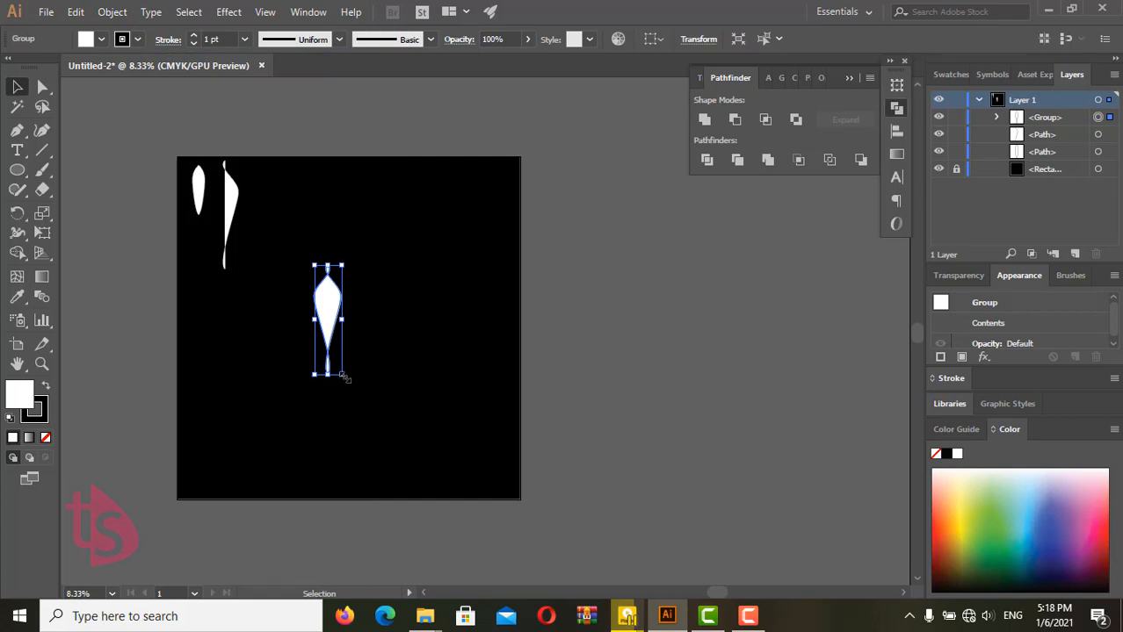
pyautogui.moveTo(342, 375); pyautogui.dragTo(328, 315)
pyautogui.scroll(3, 318, 331)
pyautogui.scroll(2, 316, 321)
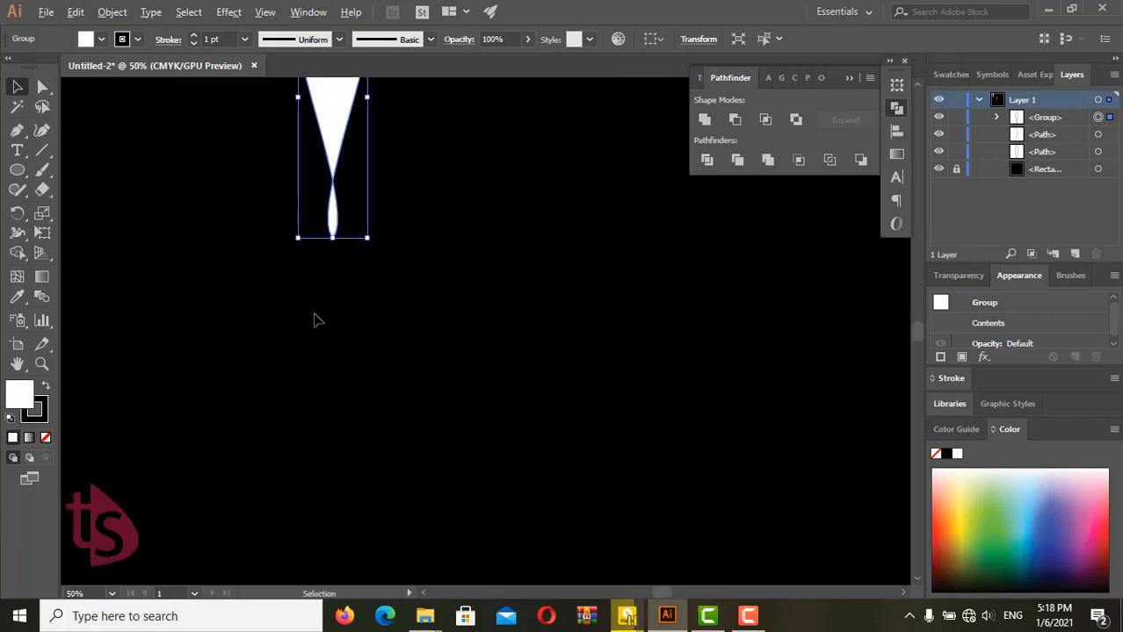
pyautogui.click(343, 298)
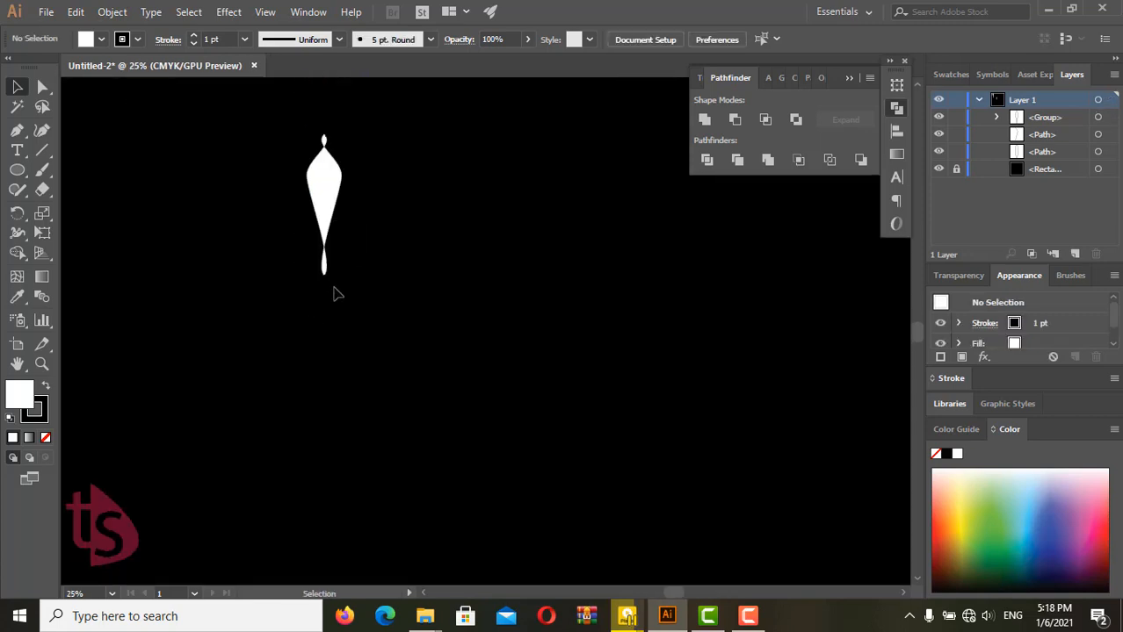
# Draw a circle about 255 px in diameter centred under the petal, with its upper edge touching the petal's lower tip.
pyautogui.click(17, 172)
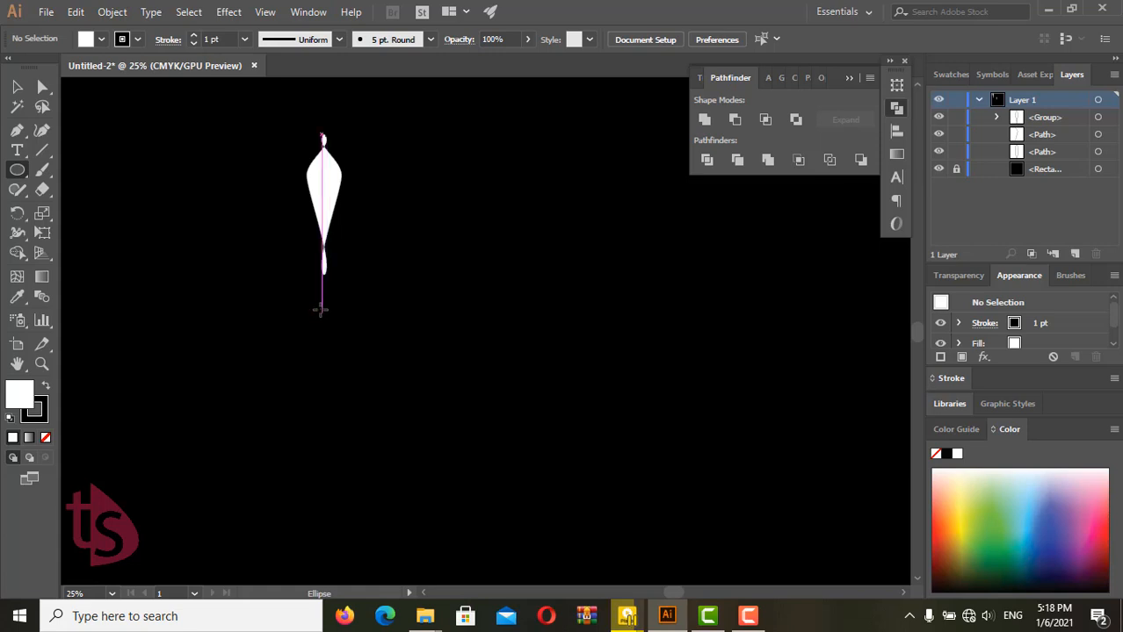
pyautogui.scroll(3, 321, 290)
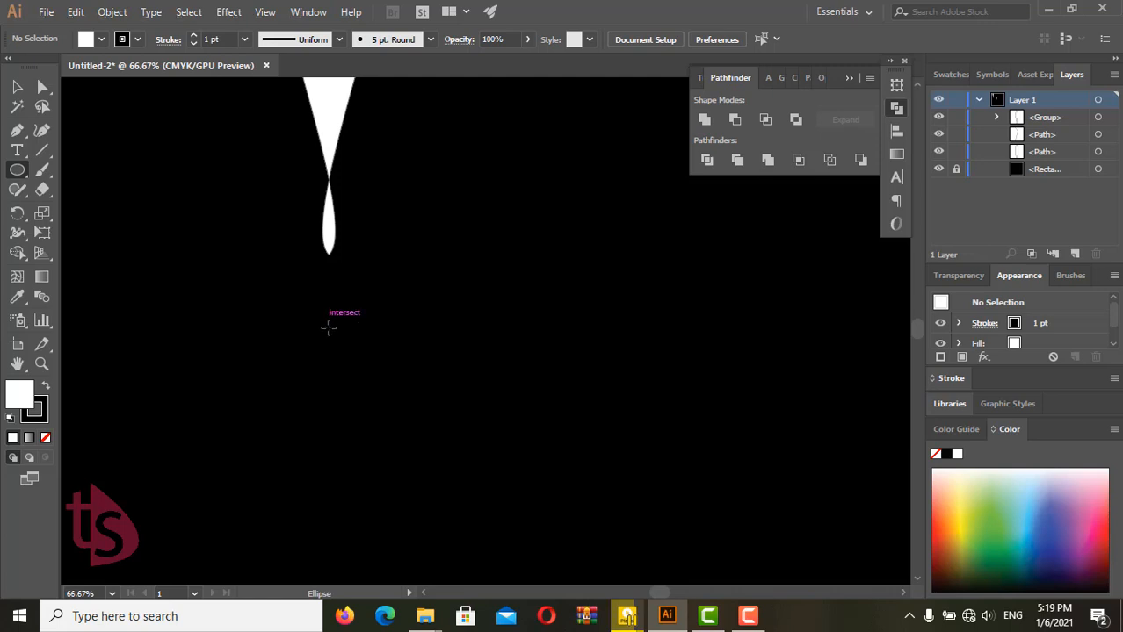
pyautogui.moveTo(325, 318); pyautogui.dragTo(345, 376)
pyautogui.moveTo(344, 389); pyautogui.dragTo(343, 389)
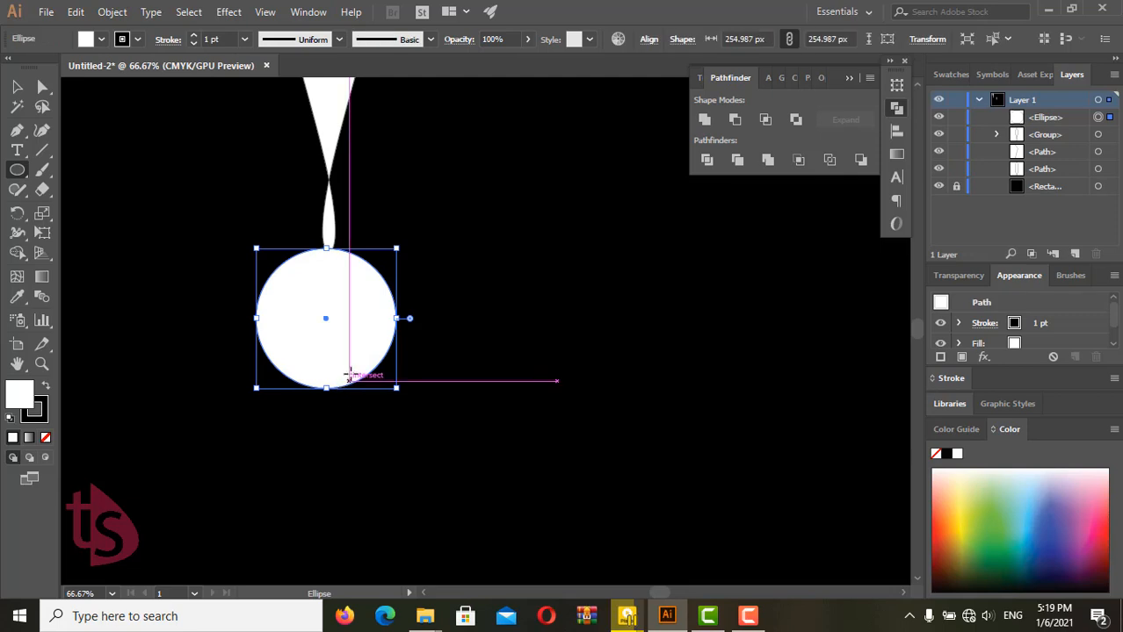
# Give the circle a white stroke and no fill.
pyautogui.click(48, 389)
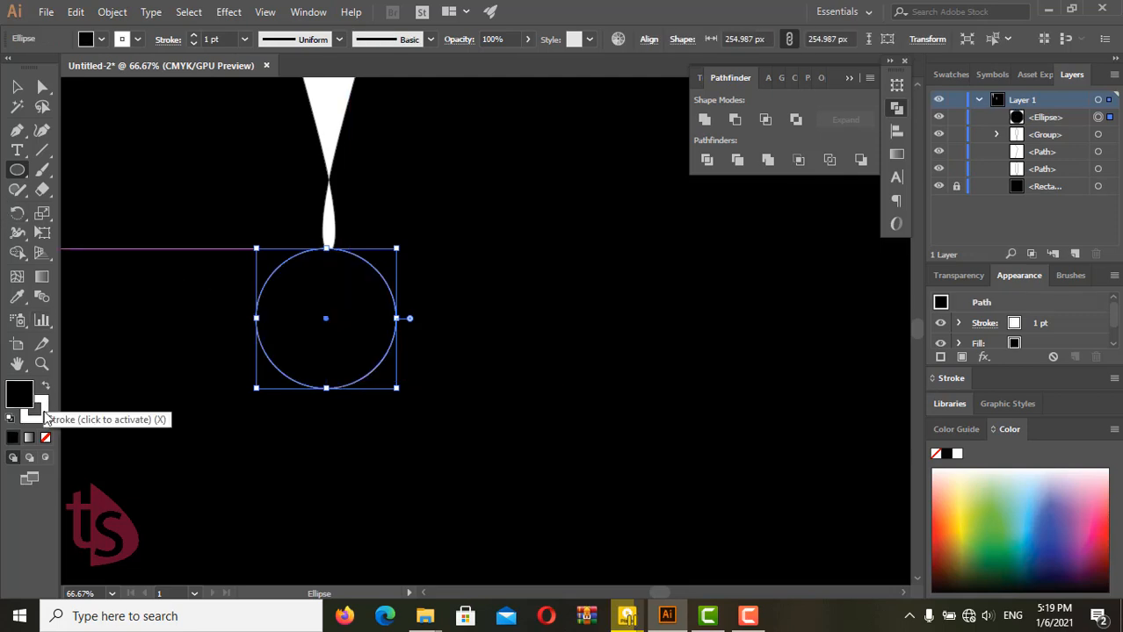
pyautogui.click(44, 412)
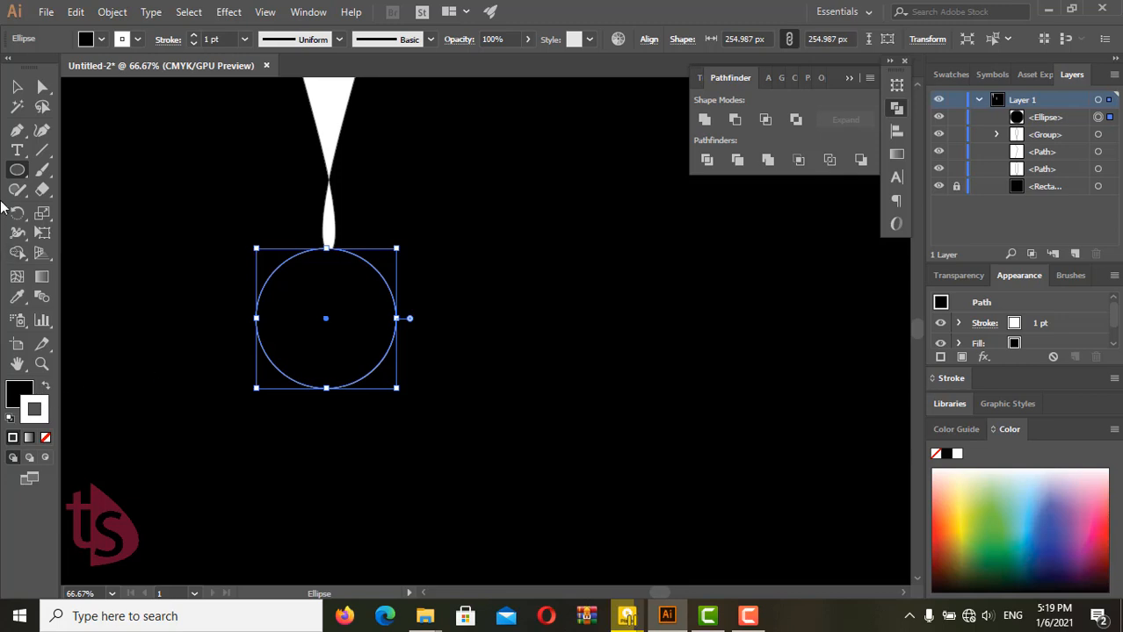
pyautogui.click(27, 406)
pyautogui.click(44, 437)
pyautogui.click(16, 88)
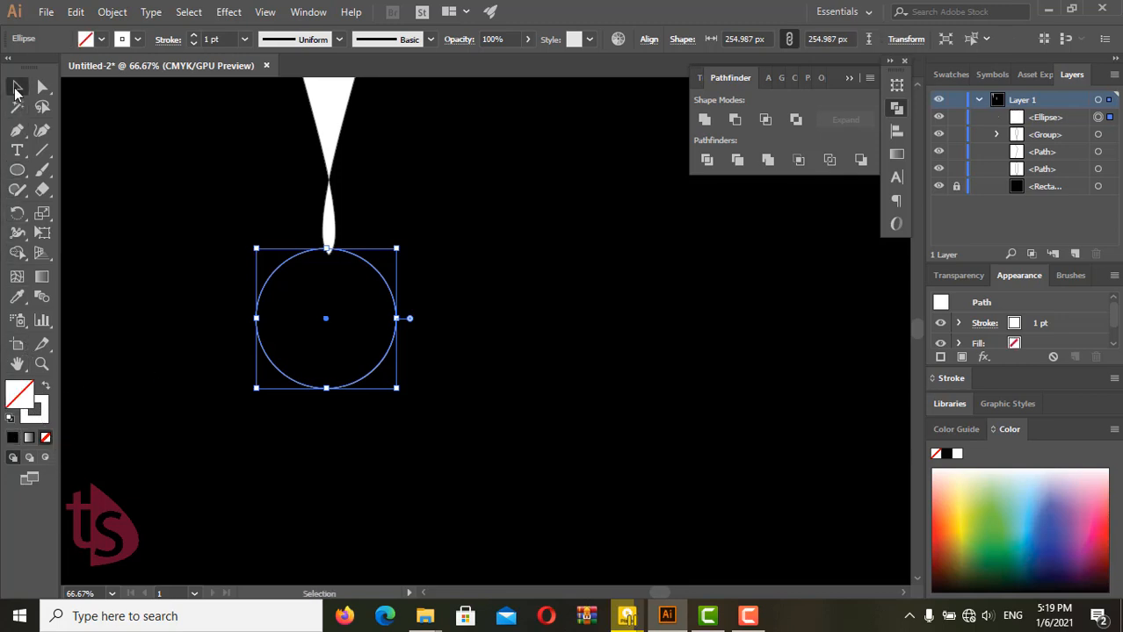
# Move the circle slightly straight down to leave a small gap below the petal's tip.
pyautogui.scroll(-1, 351, 278)
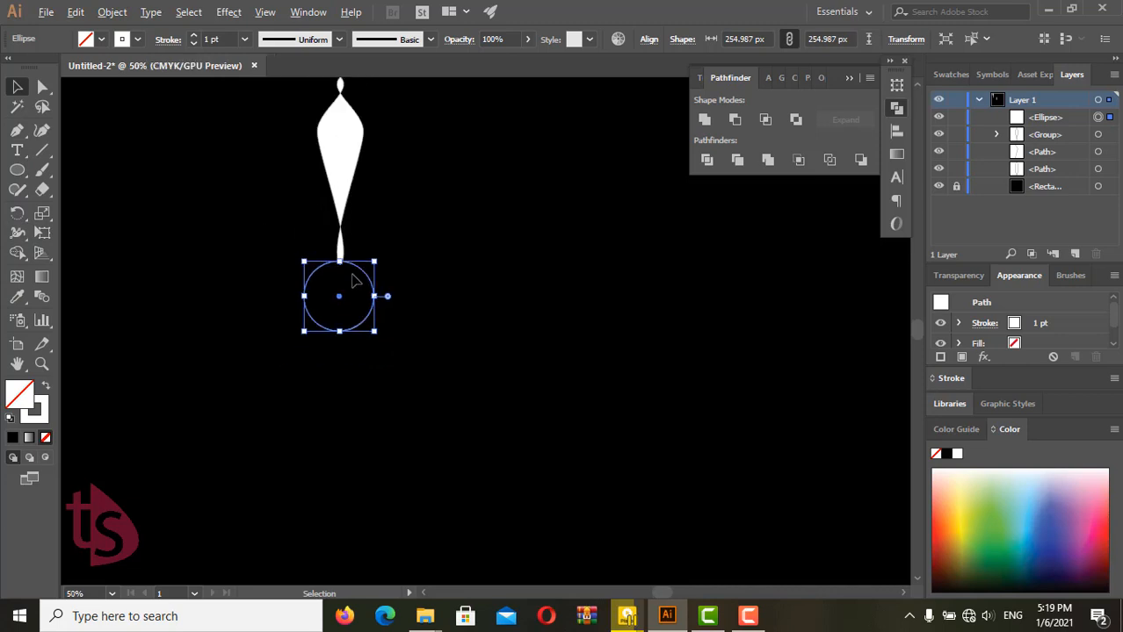
pyautogui.scroll(-1, 352, 275)
pyautogui.scroll(-2, 328, 163)
pyautogui.scroll(4, 323, 162)
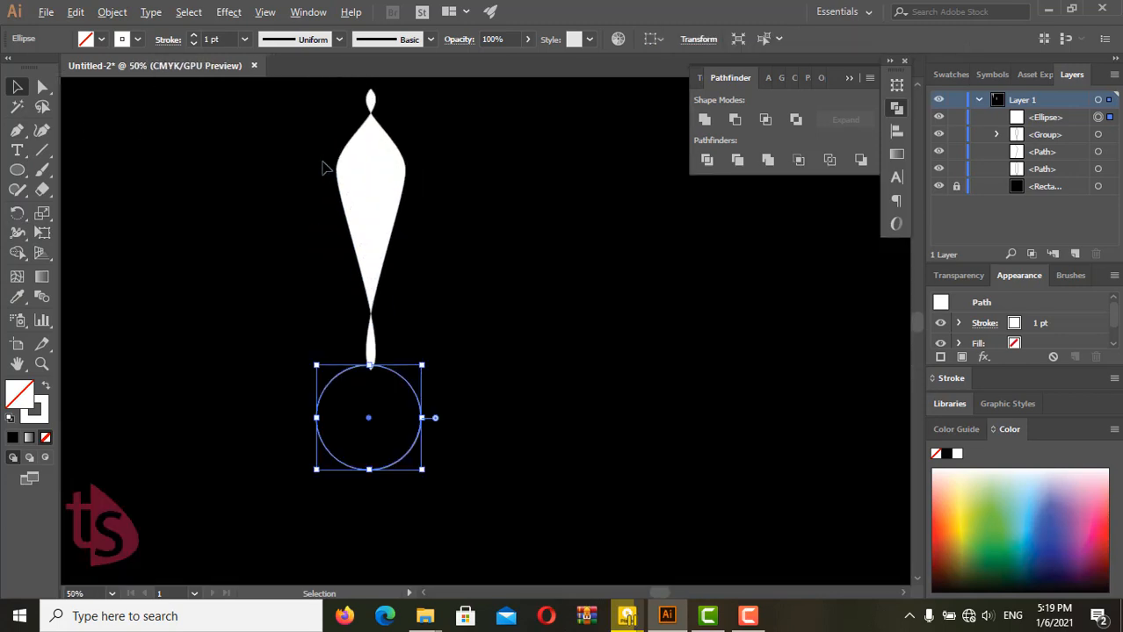
pyautogui.scroll(-1, 323, 166)
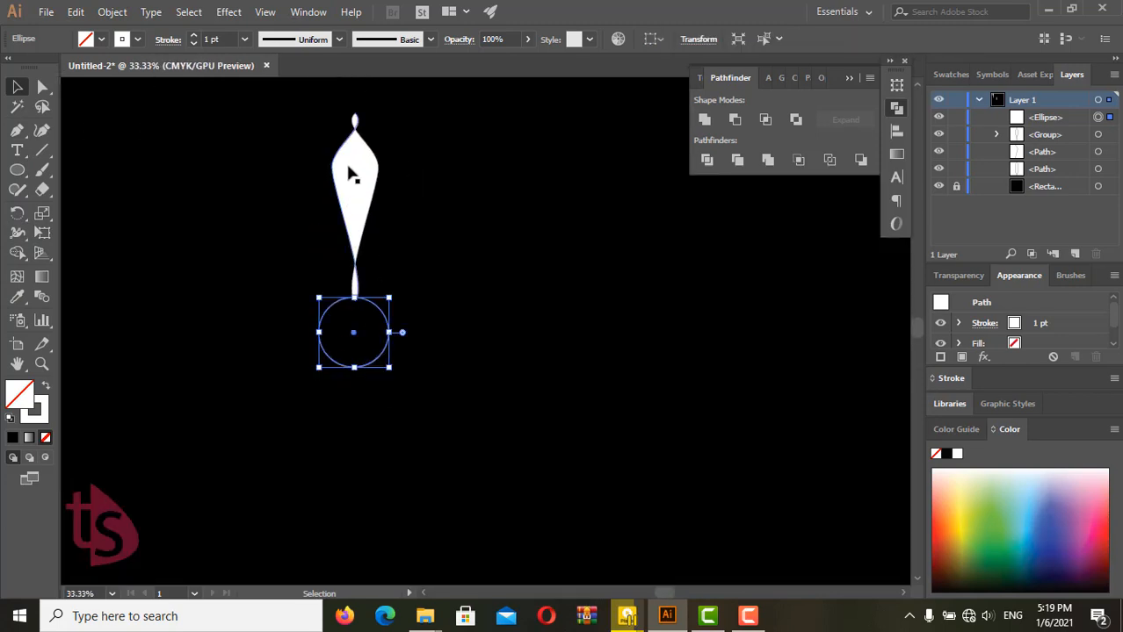
pyautogui.click(351, 176)
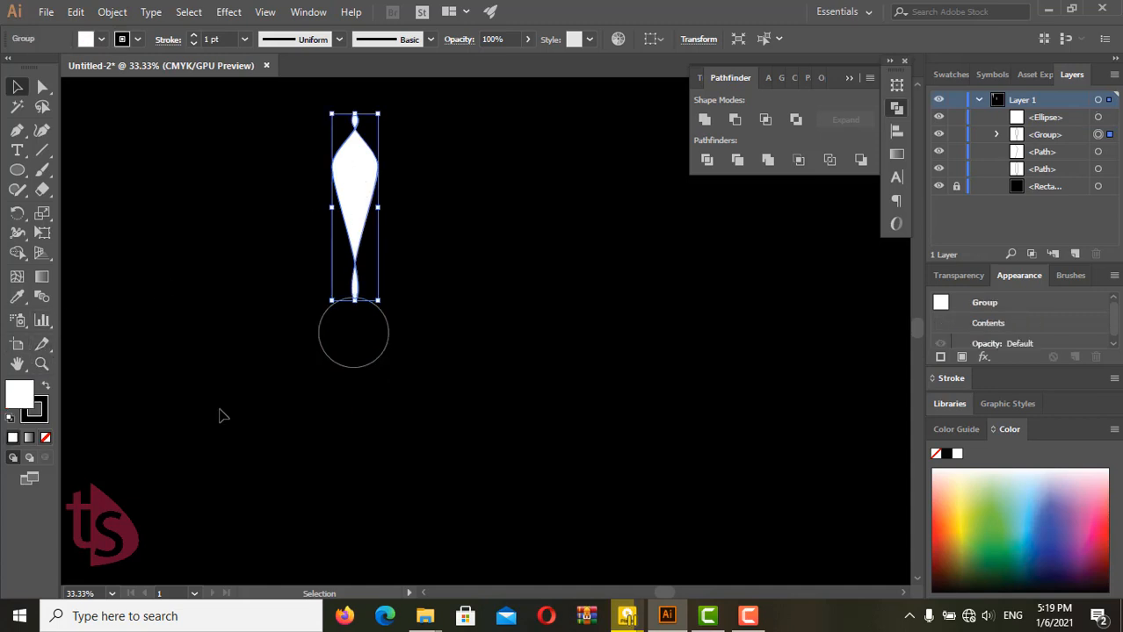
pyautogui.click(365, 367)
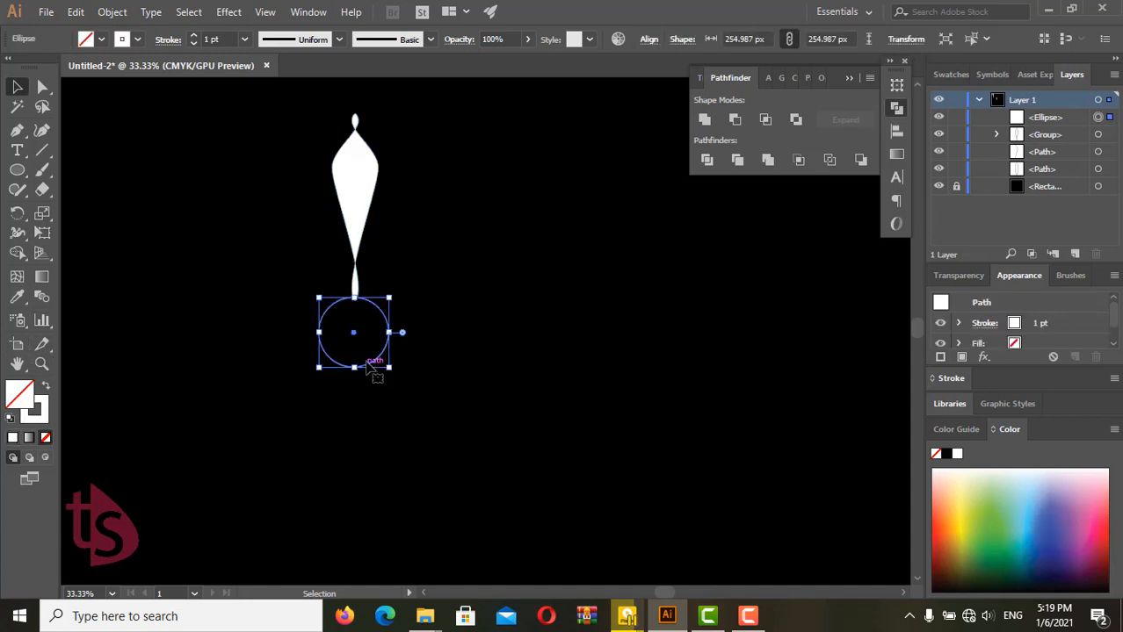
pyautogui.moveTo(373, 368); pyautogui.dragTo(376, 381)
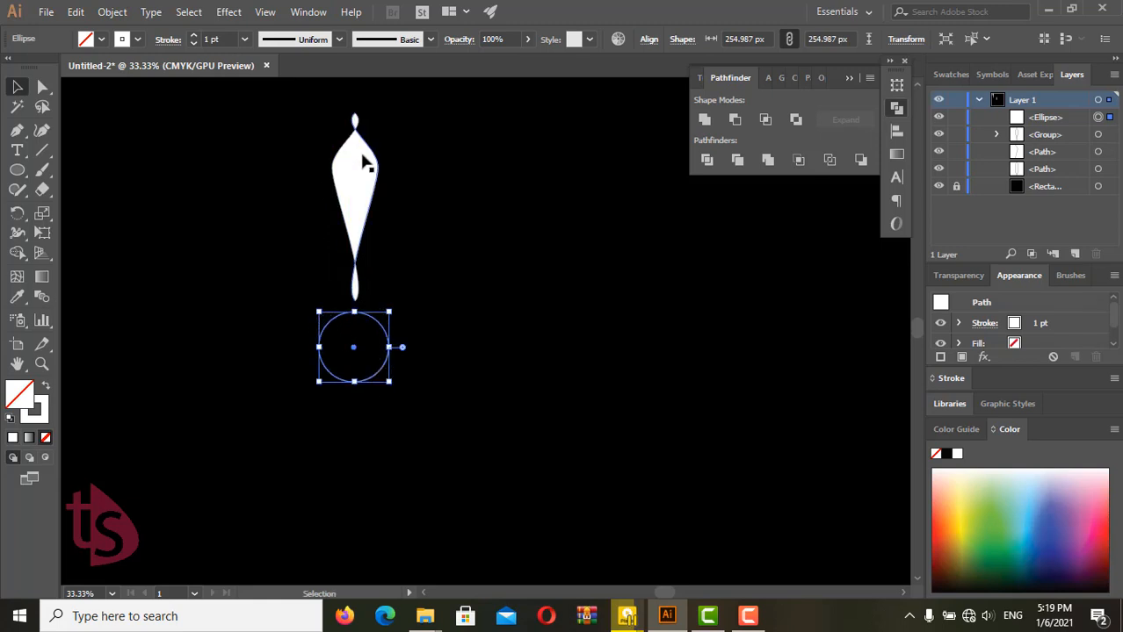
# Create a copy of the petal group rotated 18° around the circle's centre.
pyautogui.click(363, 157)
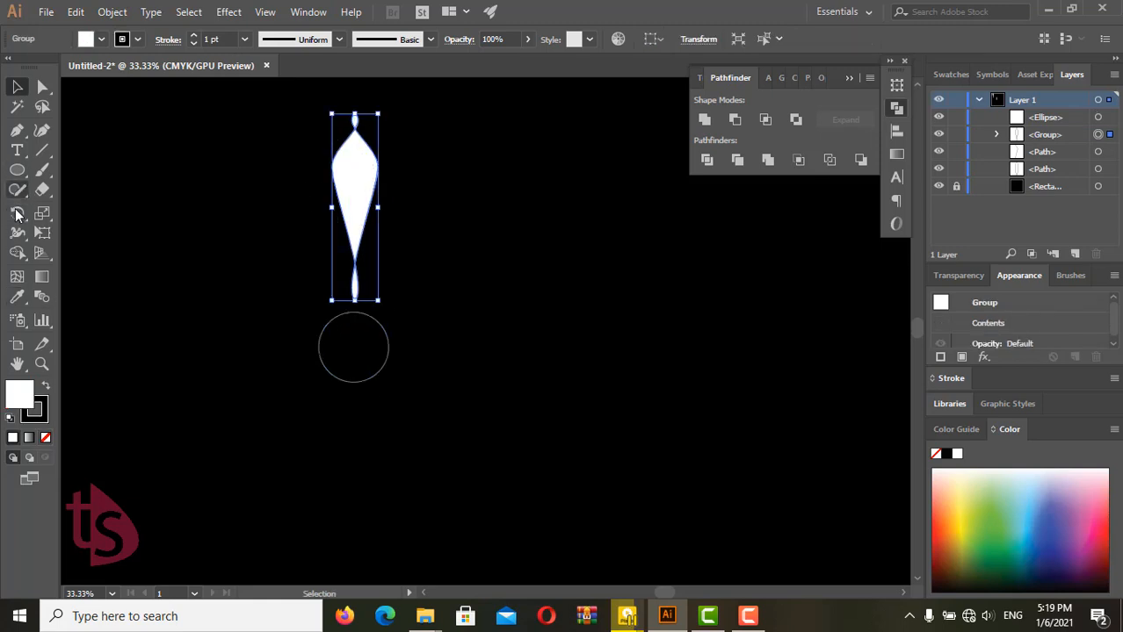
pyautogui.click(21, 218)
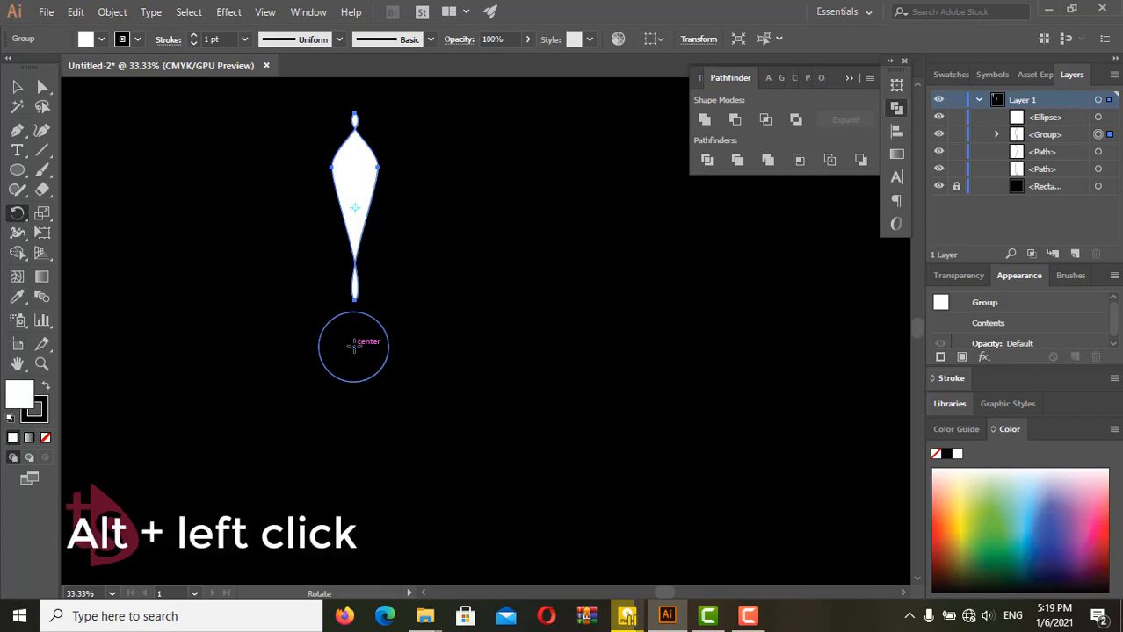
pyautogui.keyDown('alt'); pyautogui.click(353, 347); pyautogui.keyUp('alt')
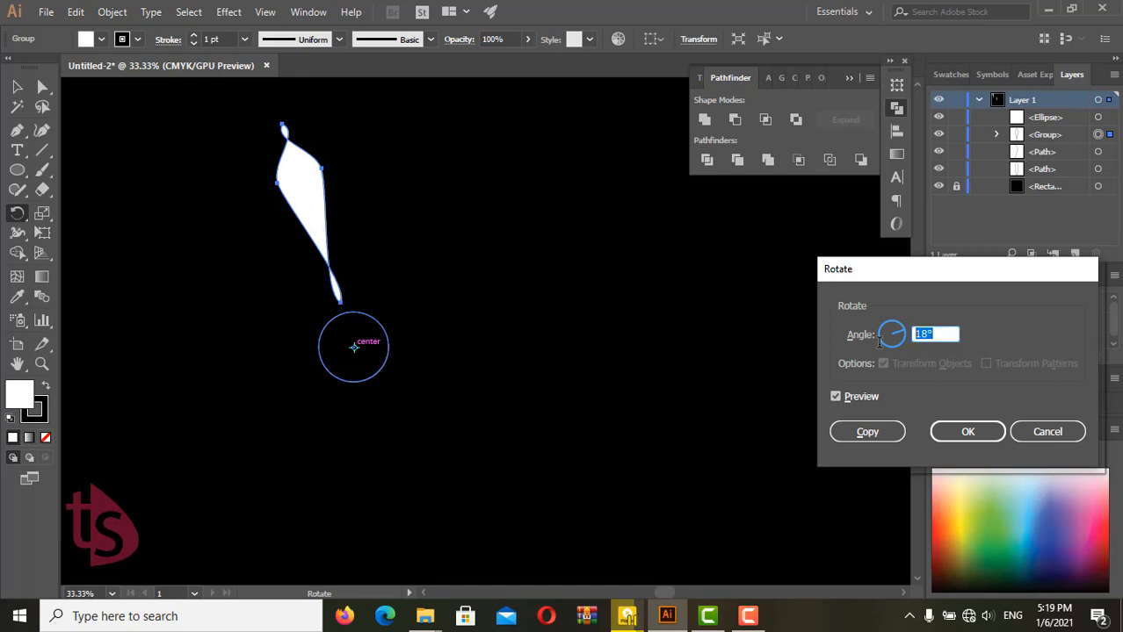
pyautogui.write('360/40')
pyautogui.click(854, 397)
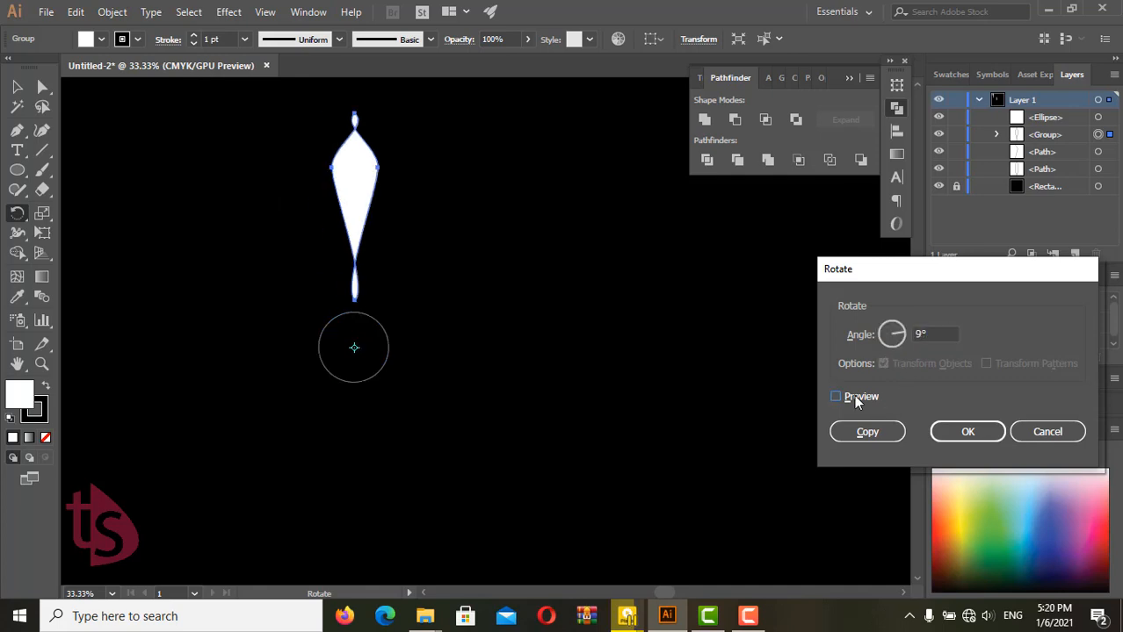
pyautogui.click(921, 335)
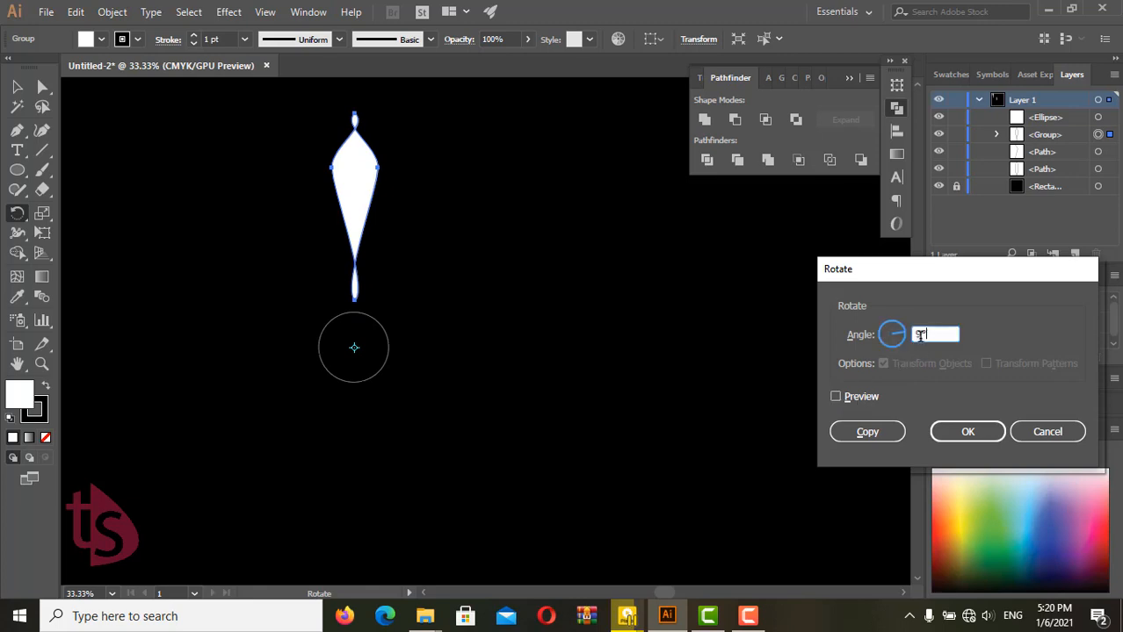
pyautogui.click(836, 397)
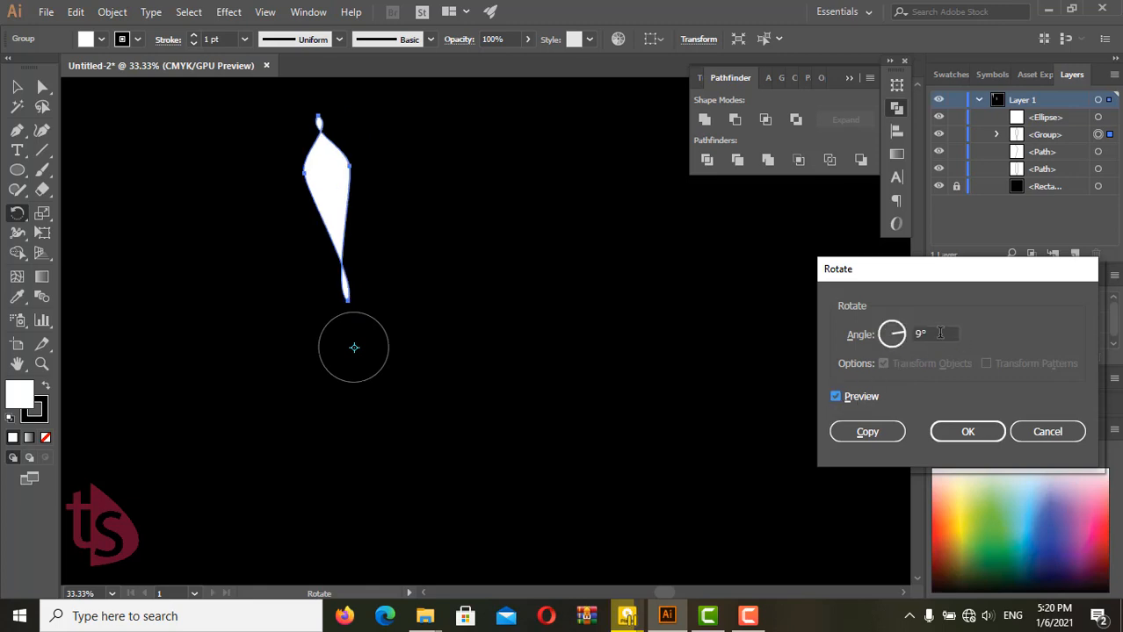
pyautogui.click(955, 334)
pyautogui.write('18')
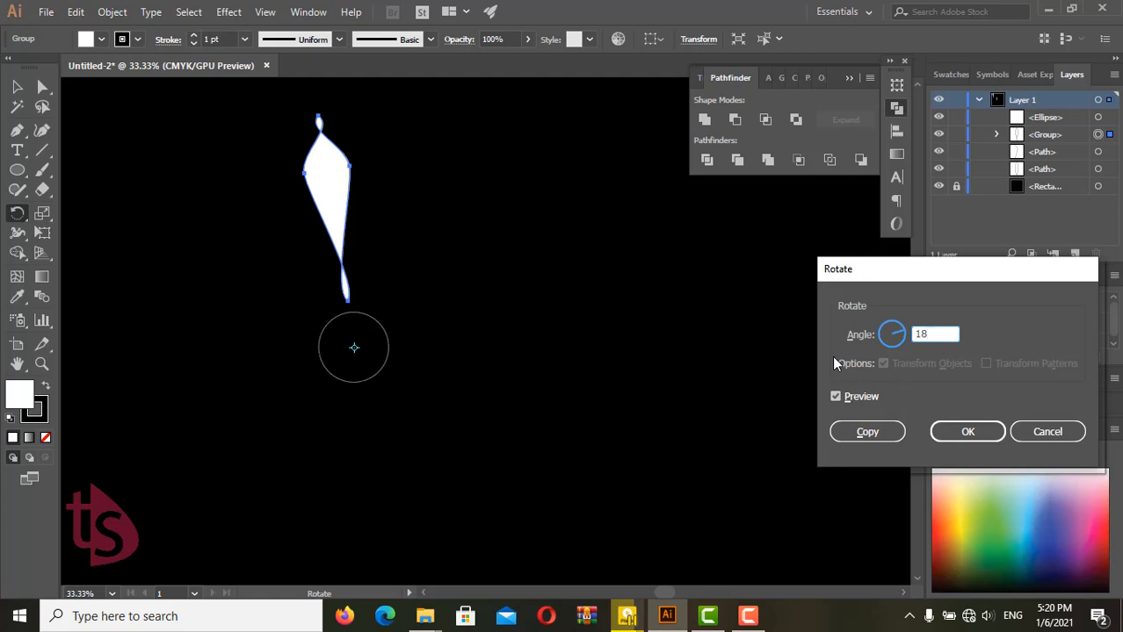
pyautogui.click(872, 443)
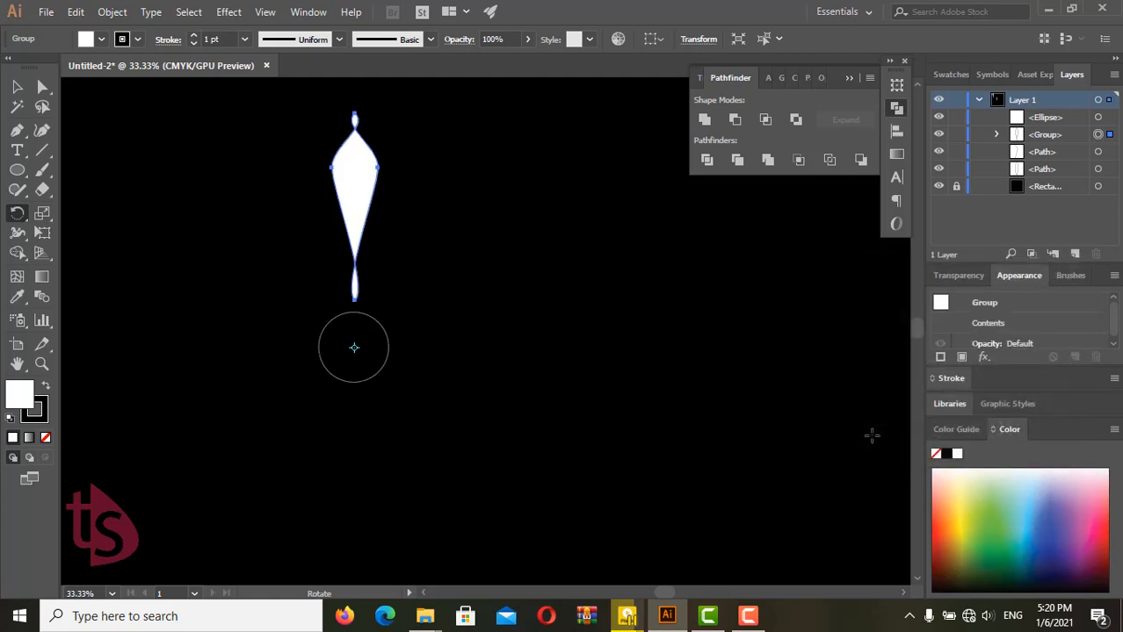
# Repeat the rotated copy until a full ring of 20 petals surrounds the circle.
pyautogui.hotkey('ctrl', 'd')
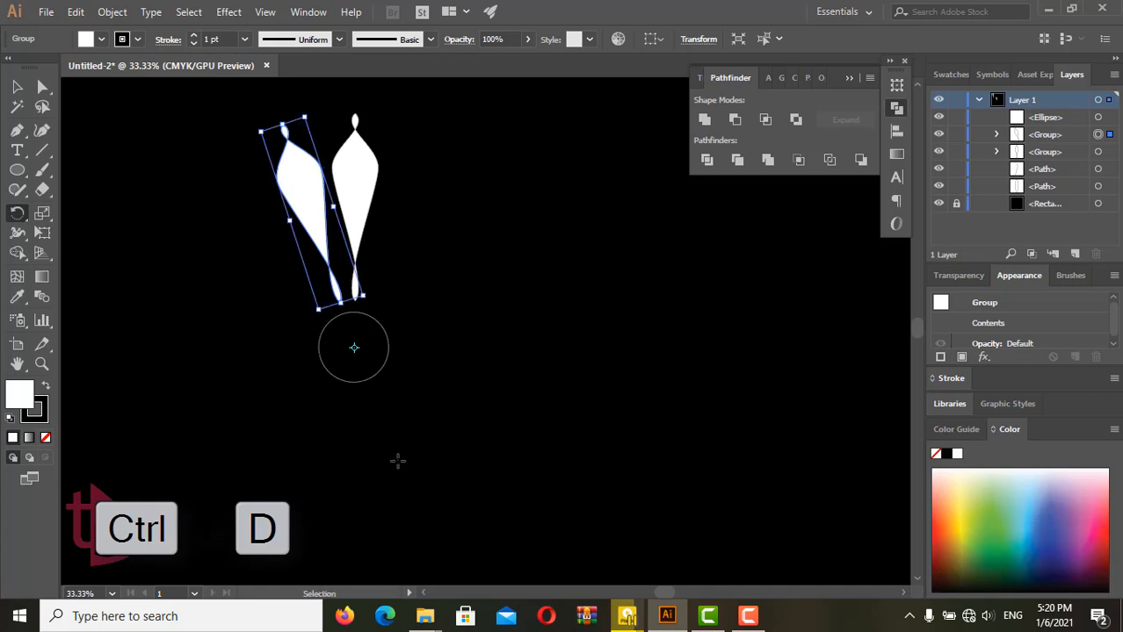
pyautogui.hotkey('ctrl', 'd')
pyautogui.hotkey('ctrl', 'd')
pyautogui.hotkey('ctrl', 'd')
pyautogui.hotkey('ctrl', 'd')
pyautogui.hotkey('ctrl', 'd')
pyautogui.hotkey('ctrl', 'd')
pyautogui.hotkey('ctrl', 'd')
pyautogui.hotkey('ctrl', 'd')
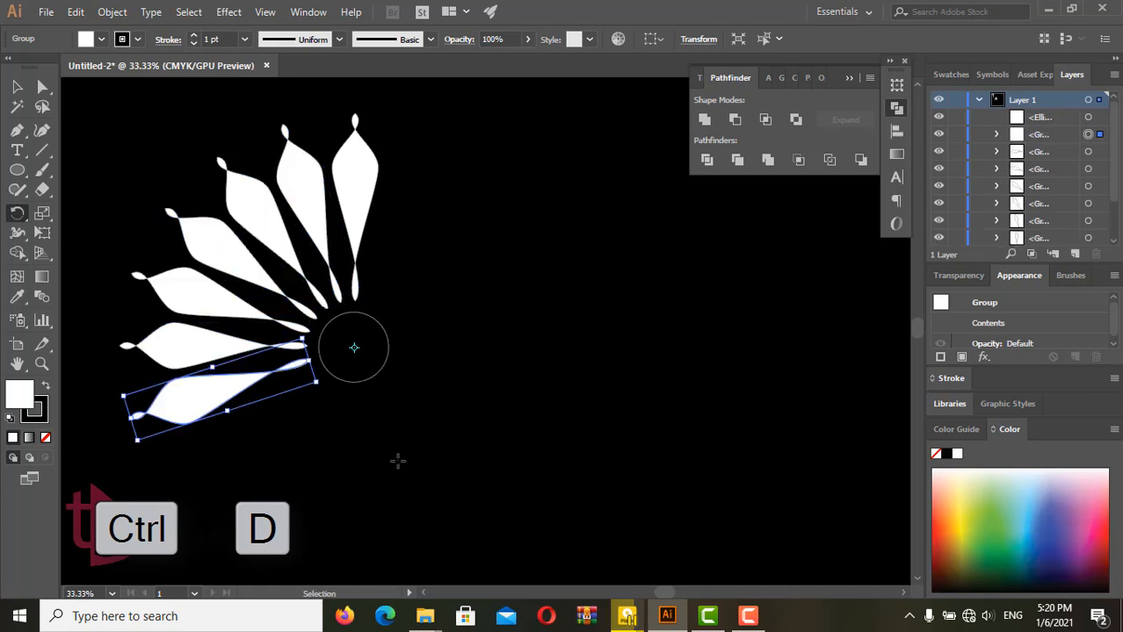
pyautogui.hotkey('ctrl', 'd')
pyautogui.hotkey('ctrl', 'd')
pyautogui.hotkey('ctrl', 'd')
pyautogui.hotkey('ctrl', 'd')
pyautogui.hotkey('ctrl', 'd')
pyautogui.hotkey('ctrl', 'd')
pyautogui.hotkey('ctrl', 'd')
pyautogui.hotkey('ctrl', 'd')
pyautogui.hotkey('ctrl', 'd')
pyautogui.hotkey('ctrl', 'd')
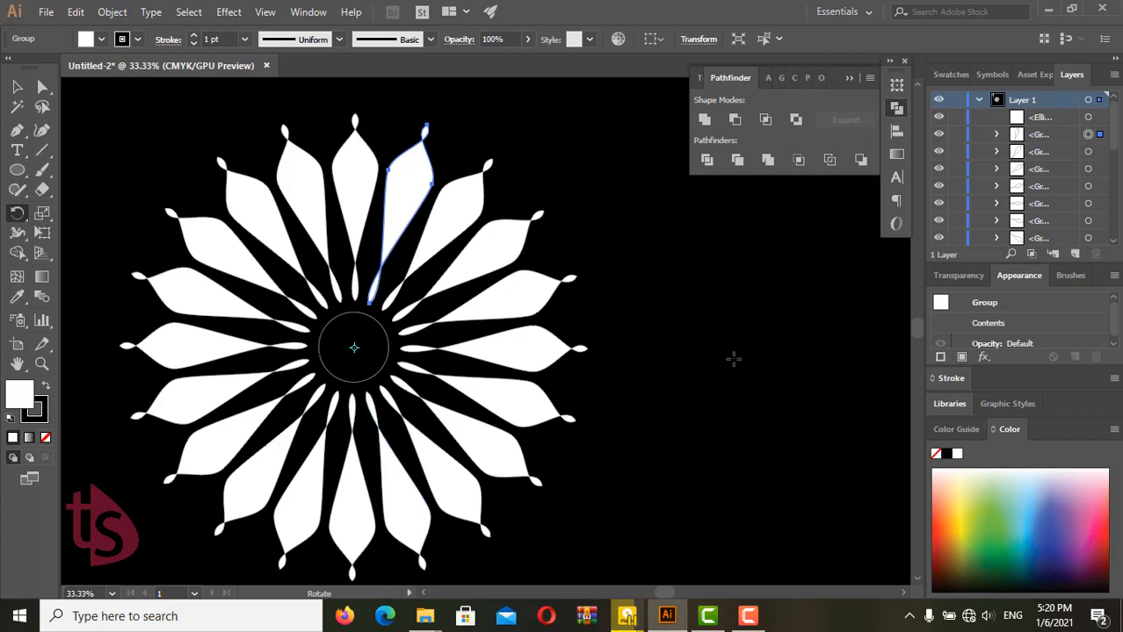
# Delete the thin guide circle from the centre of the petal ring.
pyautogui.scroll(-2, 549, 399)
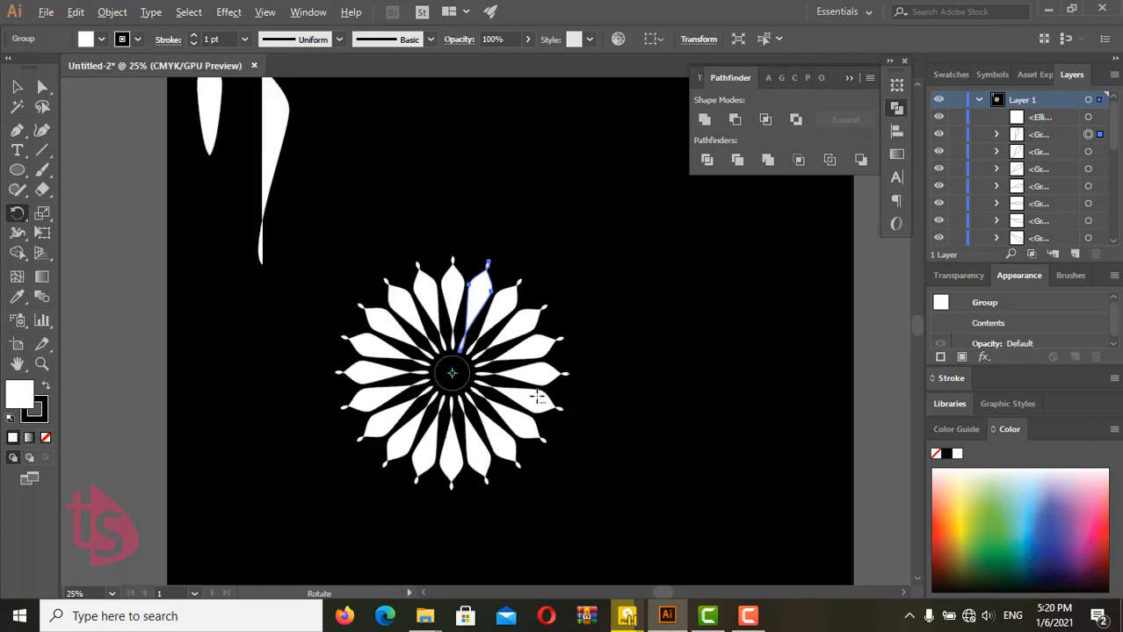
pyautogui.scroll(-1, 497, 512)
pyautogui.scroll(1, 487, 494)
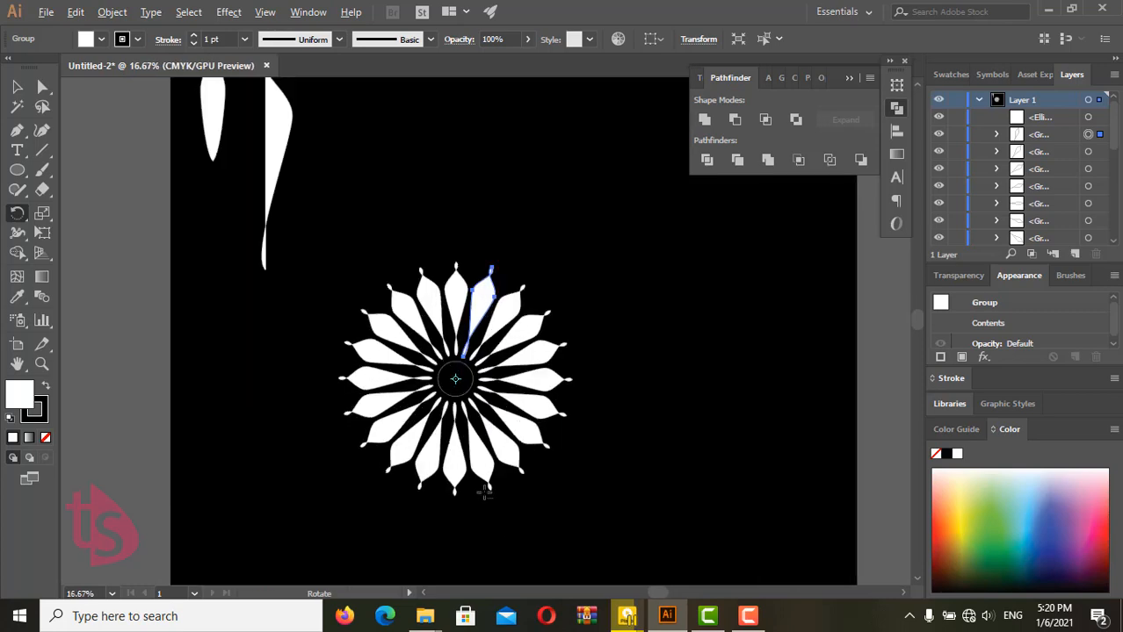
pyautogui.scroll(-1, 483, 489)
pyautogui.scroll(2, 481, 488)
pyautogui.scroll(-1, 482, 489)
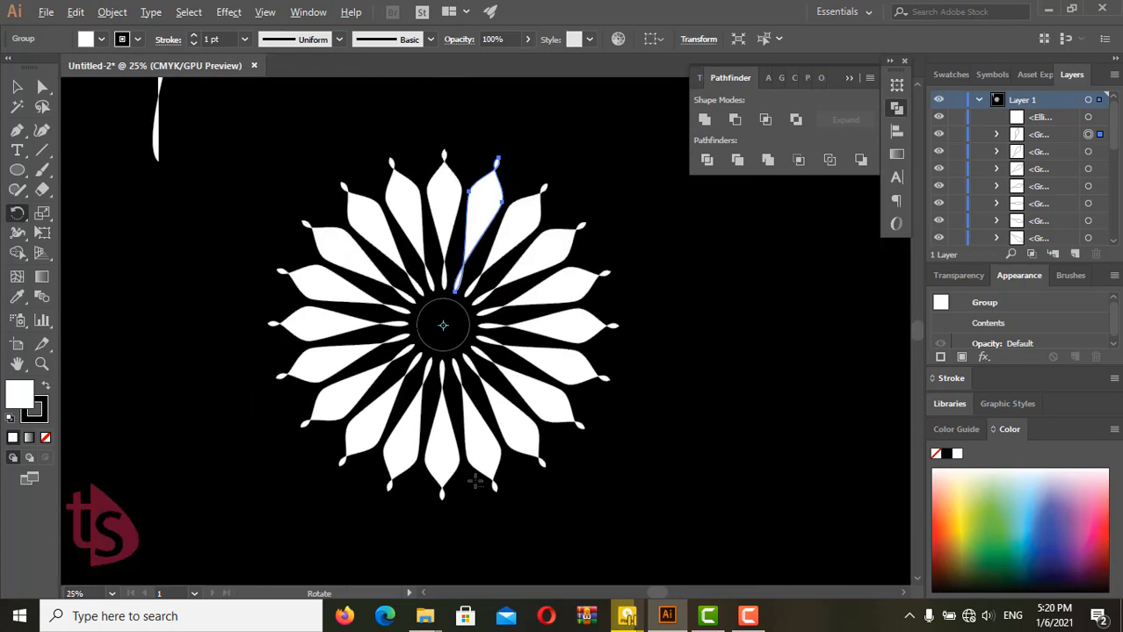
pyautogui.click(16, 87)
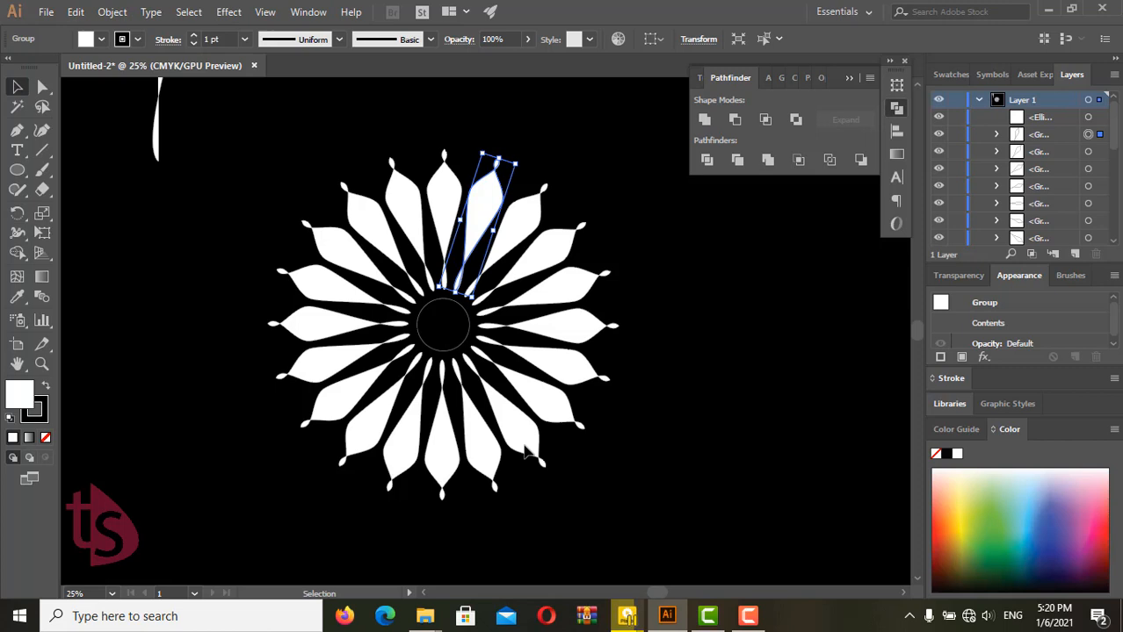
pyautogui.click(685, 469)
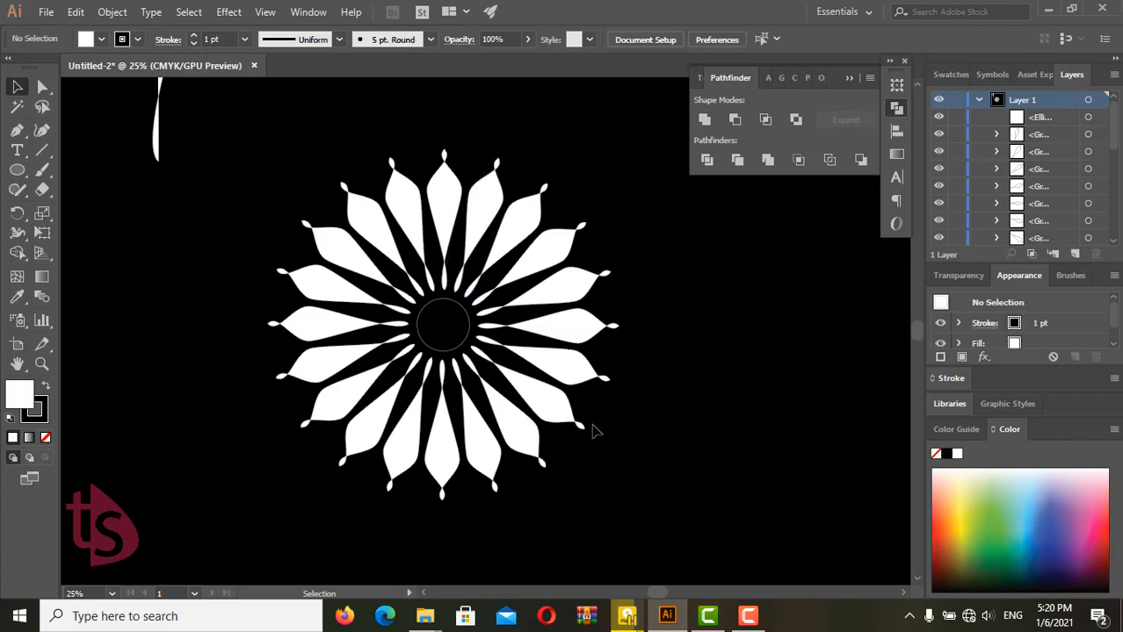
pyautogui.click(456, 351)
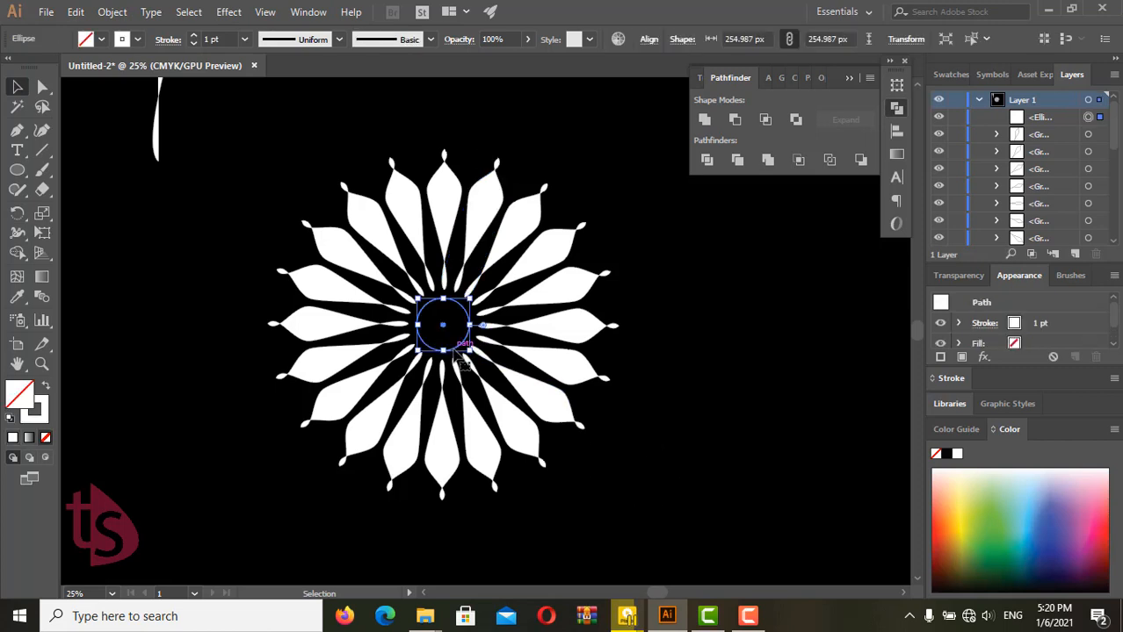
pyautogui.press('Delete')
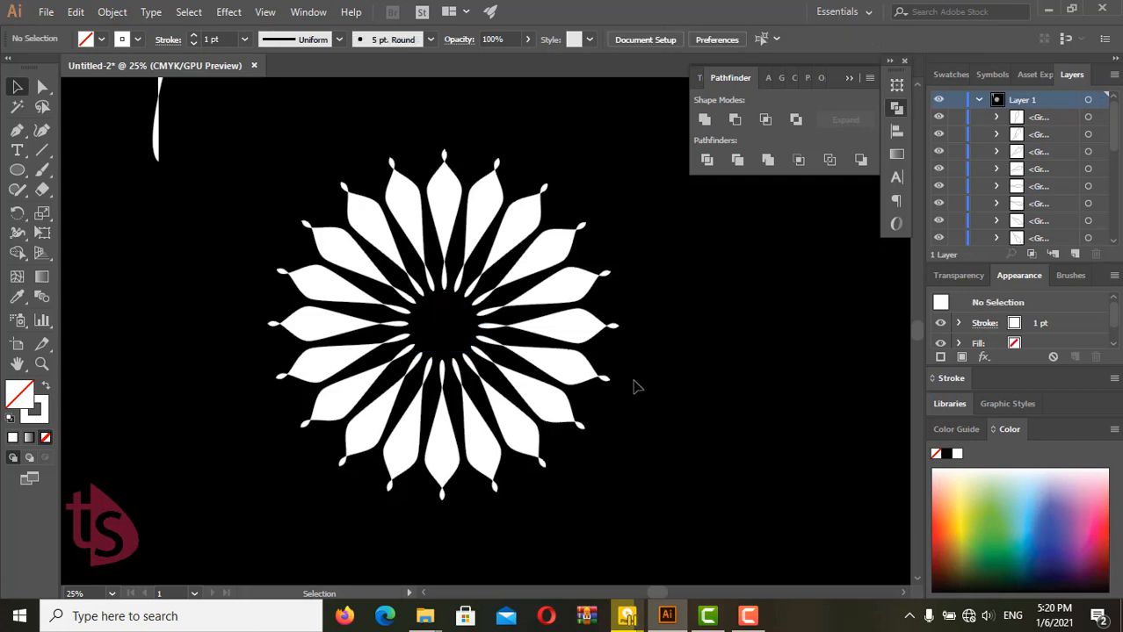
# Group all 20 petals of the ring into a single object.
pyautogui.click(566, 374)
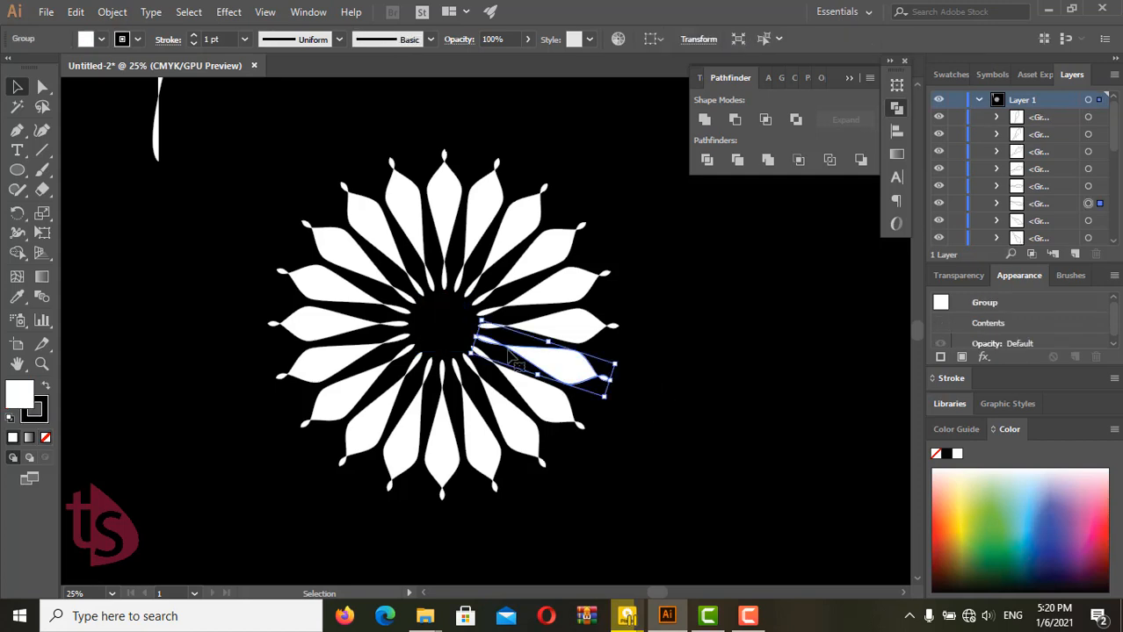
pyautogui.moveTo(222, 150); pyautogui.dragTo(689, 530)
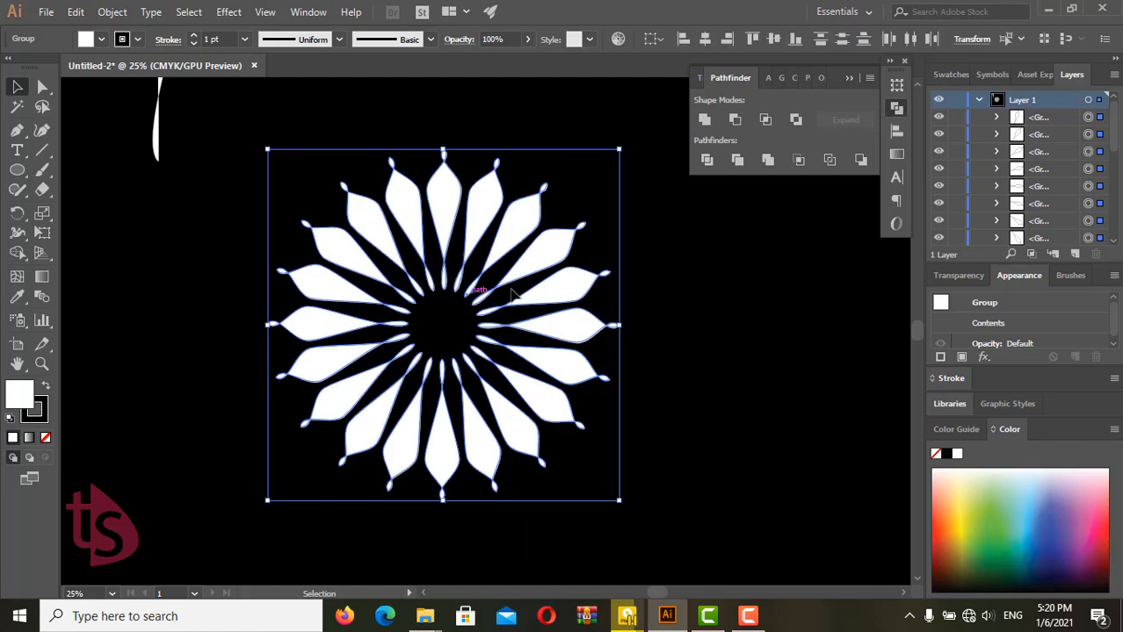
pyautogui.click(113, 11)
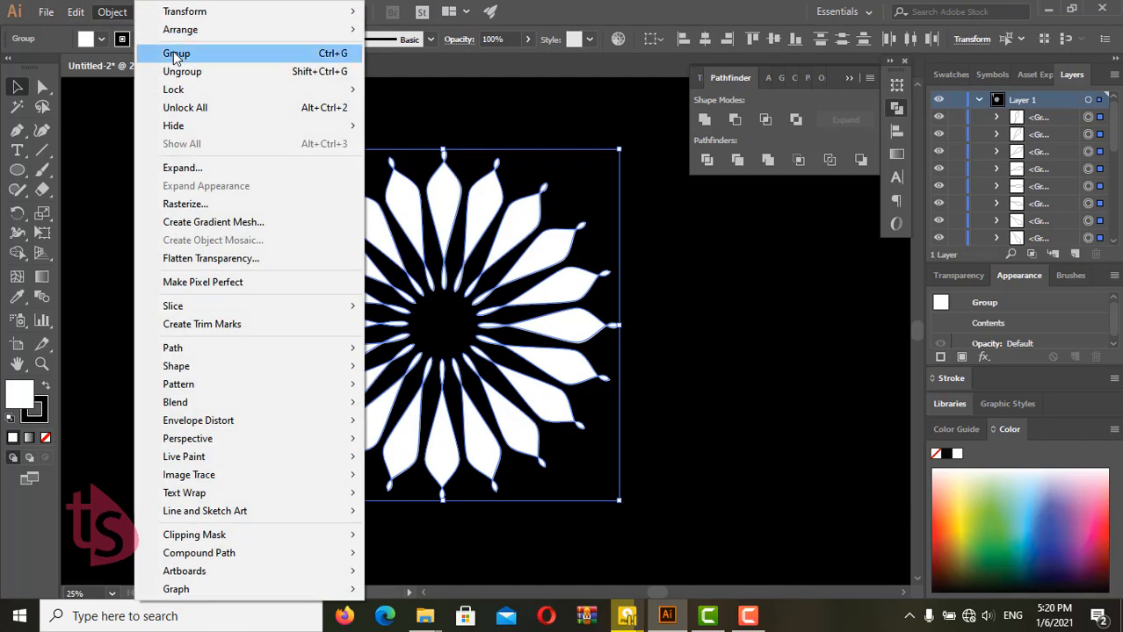
pyautogui.click(178, 57)
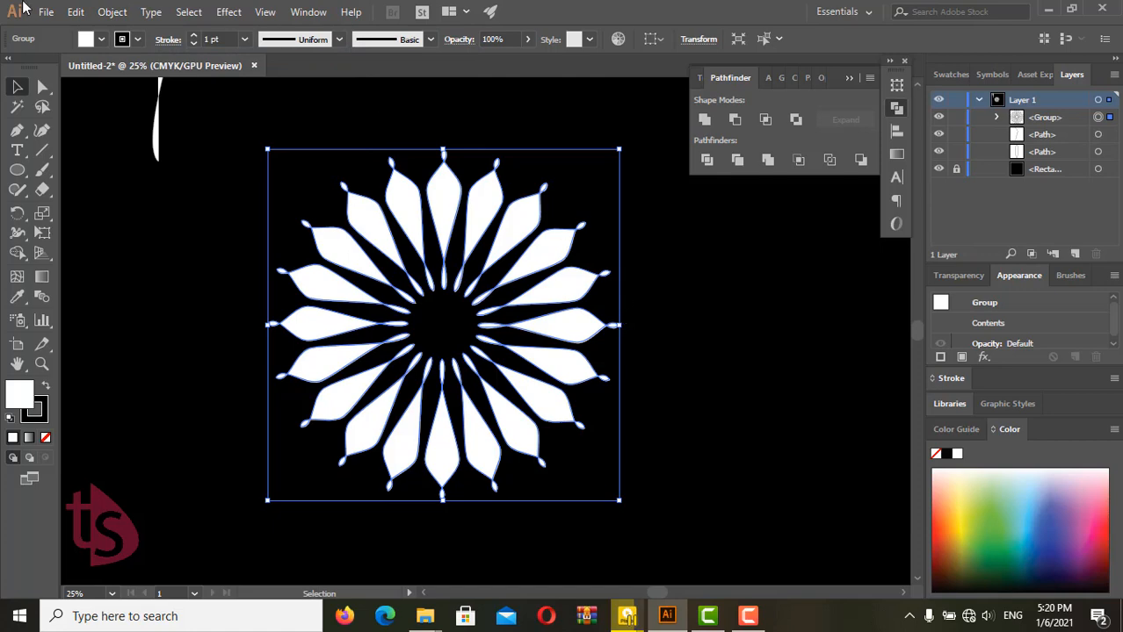
# Create a copy of the petal ring uniformly scaled to 20% about its centre, checking the result with the preview.
pyautogui.click(110, 13)
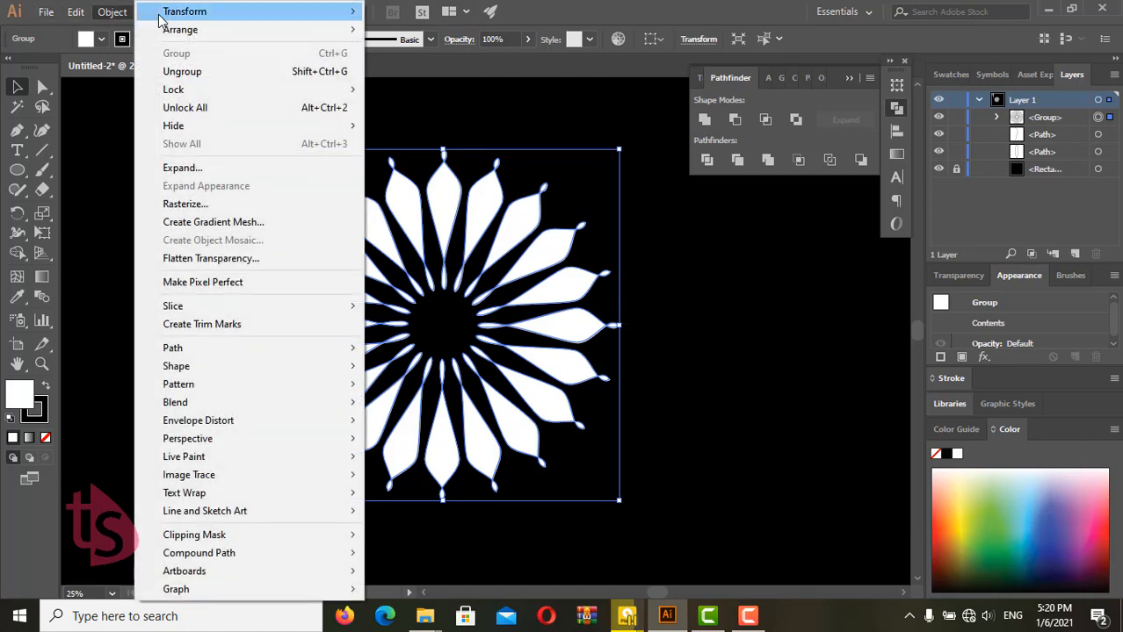
pyautogui.moveTo(183, 13)
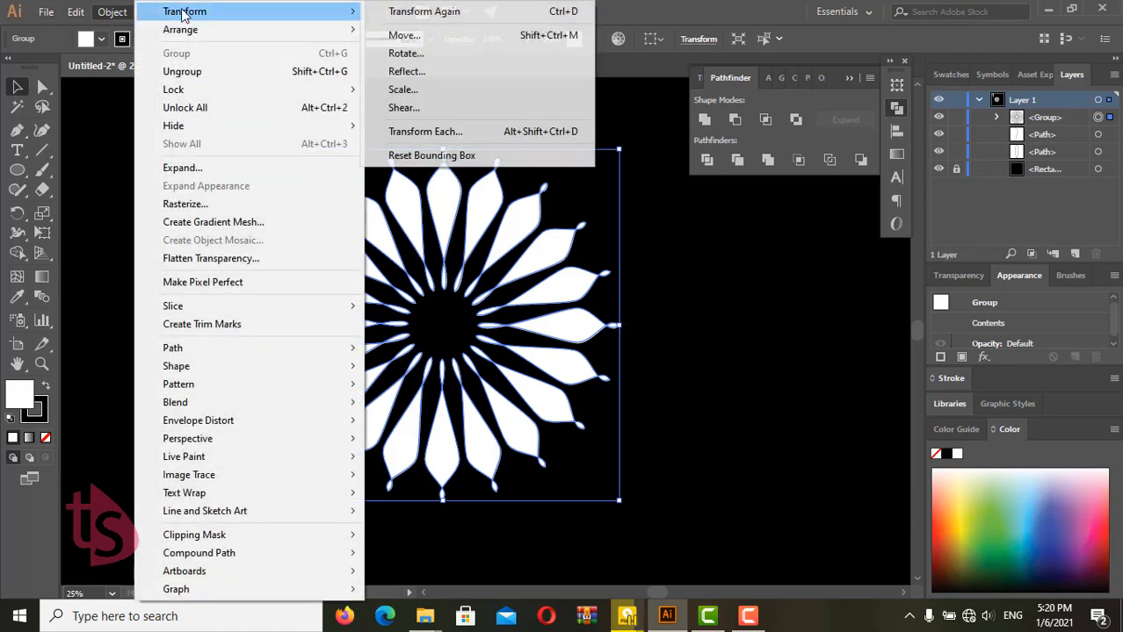
pyautogui.click(402, 91)
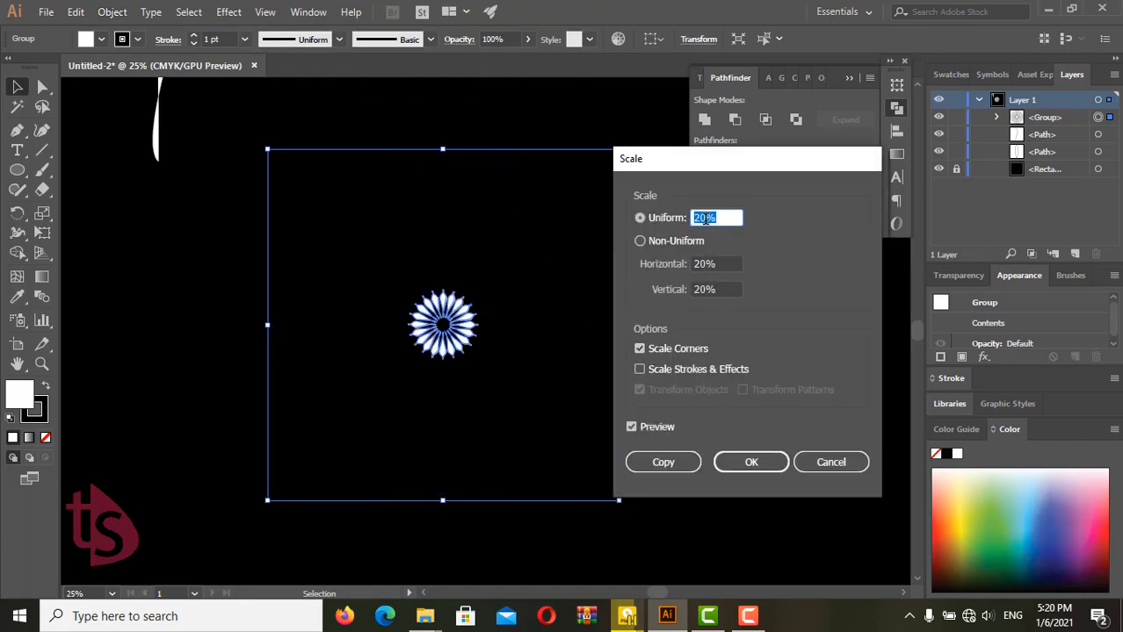
pyautogui.moveTo(705, 220); pyautogui.dragTo(669, 220)
pyautogui.write('100')
pyautogui.click(666, 426)
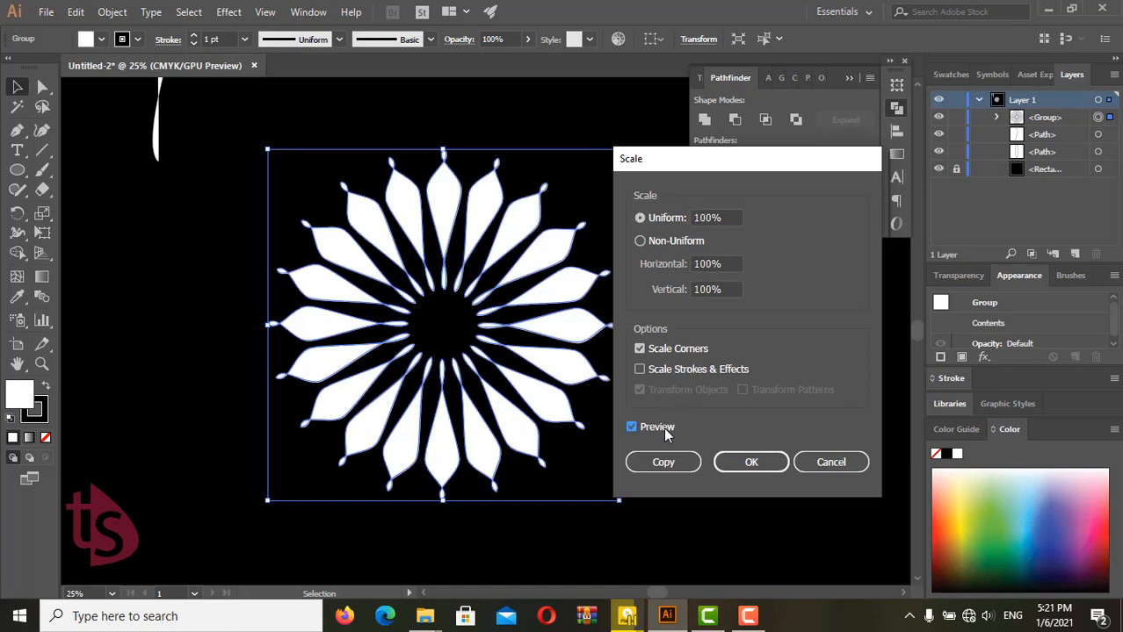
pyautogui.moveTo(710, 219); pyautogui.dragTo(652, 223)
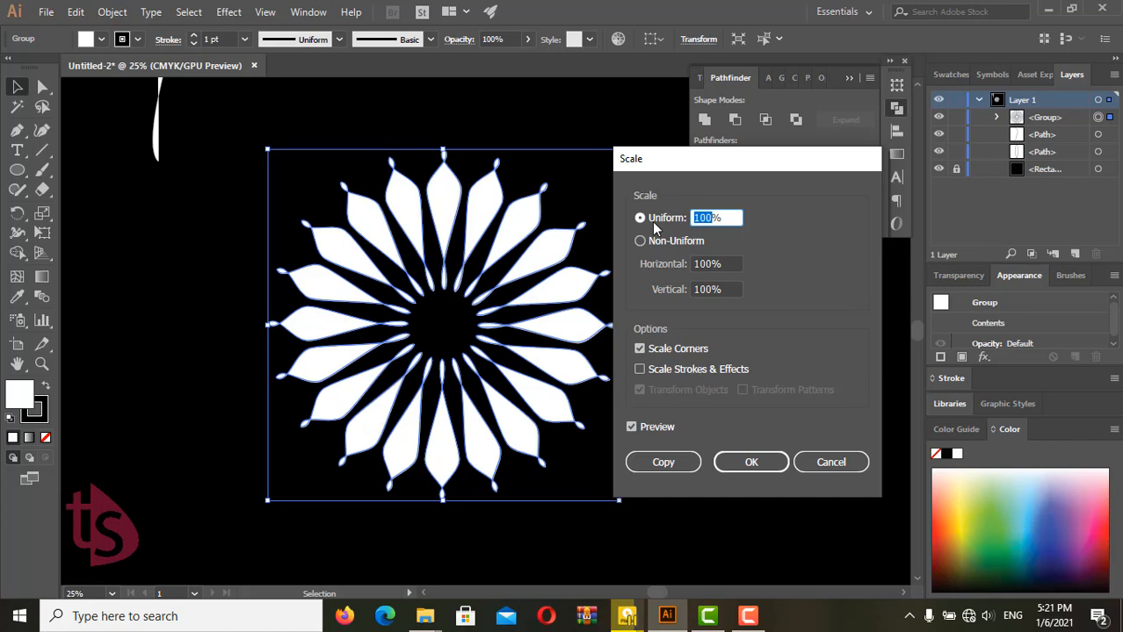
pyautogui.write('20')
pyautogui.click(643, 426)
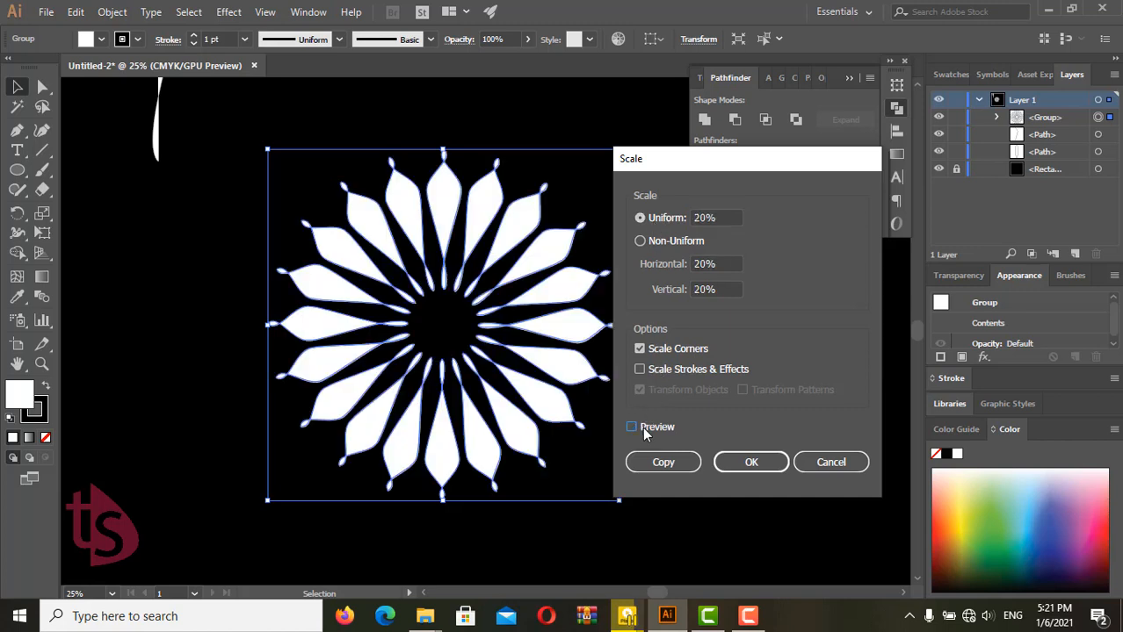
pyautogui.click(642, 427)
pyautogui.click(642, 427)
pyautogui.click(642, 426)
pyautogui.click(642, 427)
pyautogui.click(643, 427)
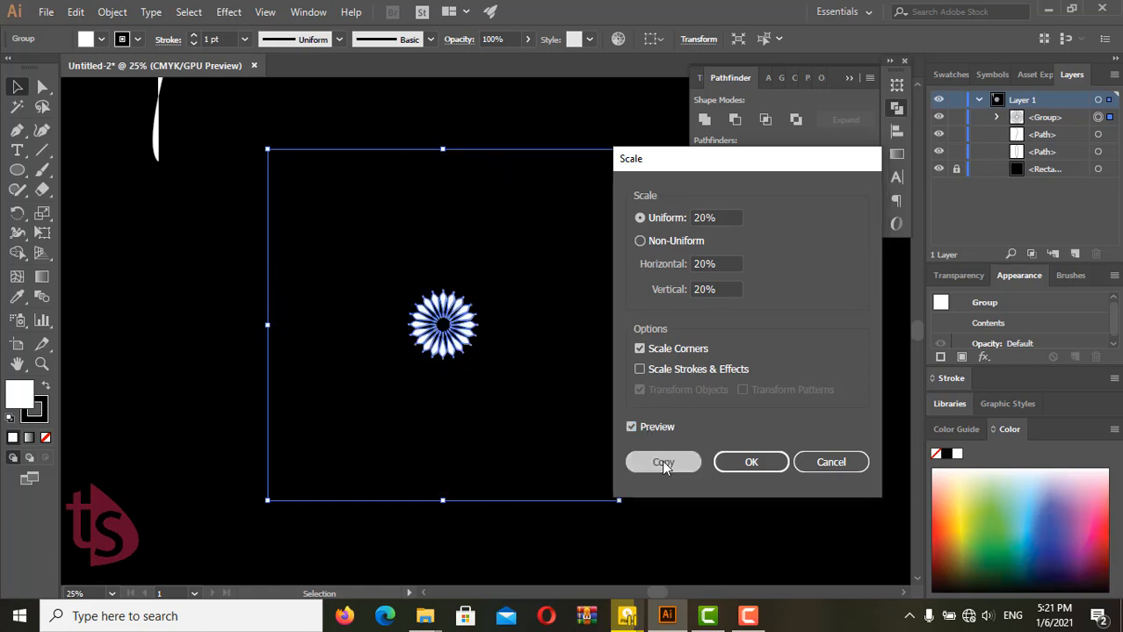
pyautogui.click(663, 463)
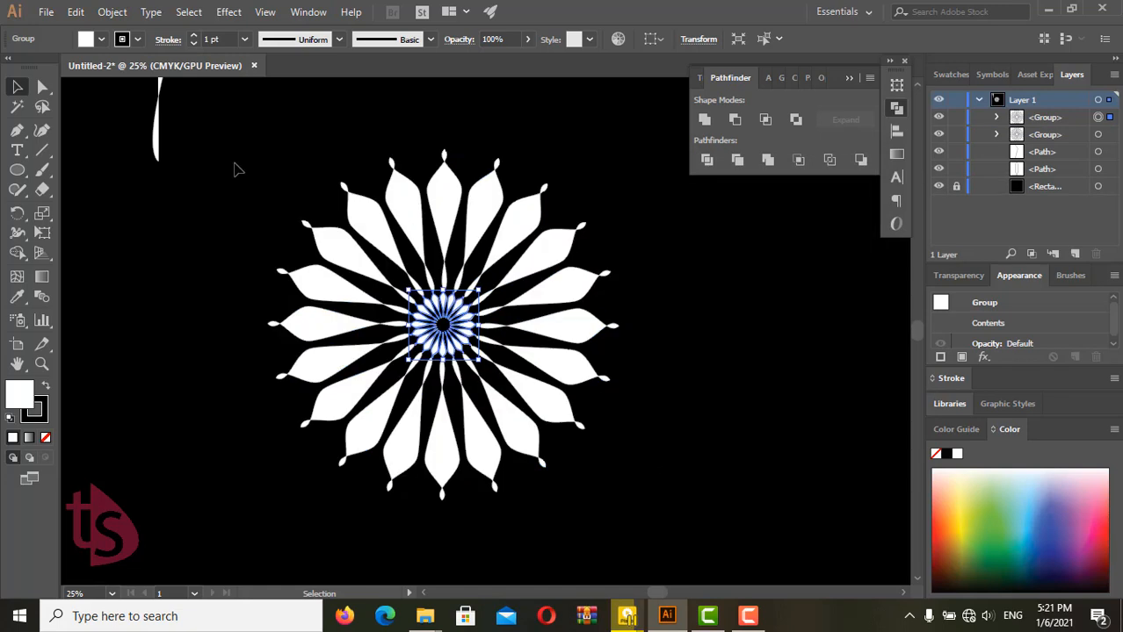
pyautogui.click(126, 166)
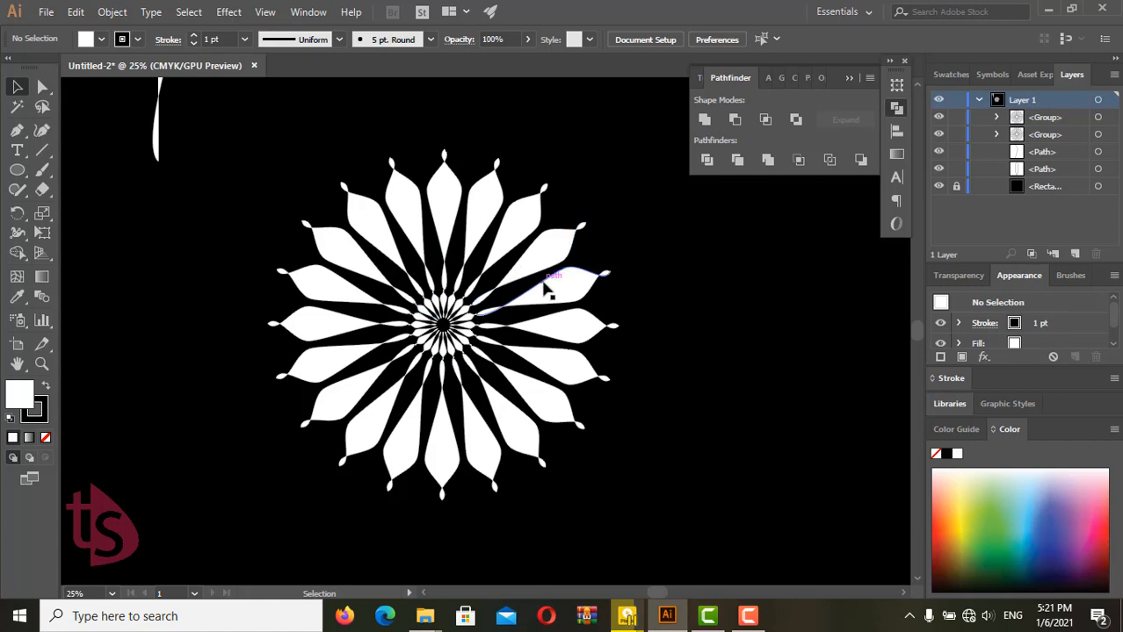
# Group the large petal ring together with the small ring at its centre.
pyautogui.moveTo(212, 186); pyautogui.dragTo(639, 497)
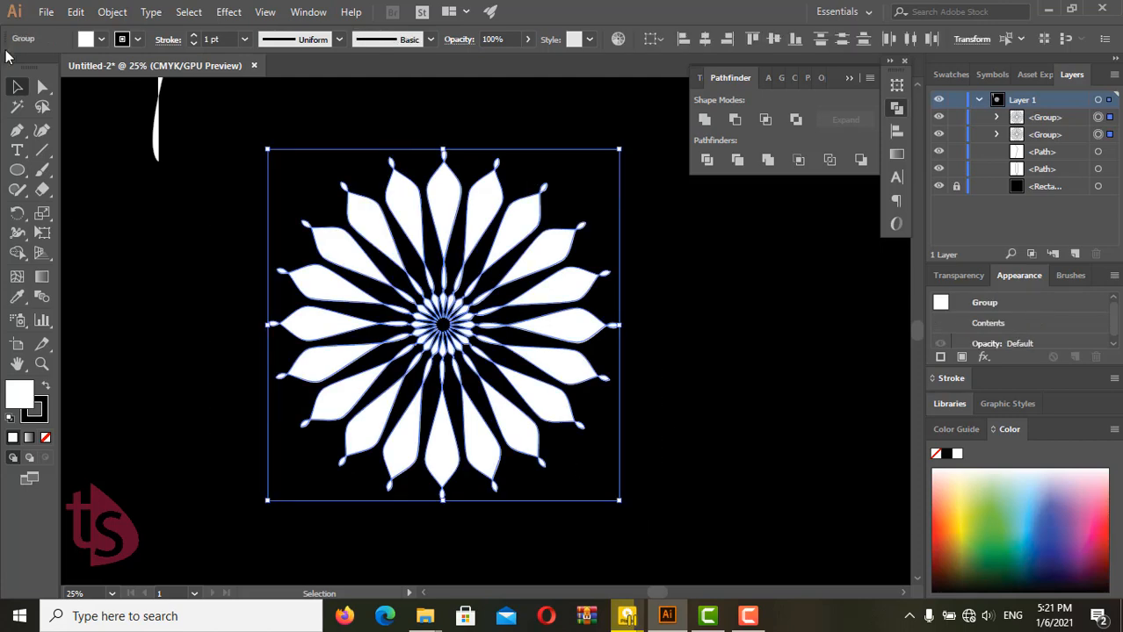
pyautogui.click(114, 12)
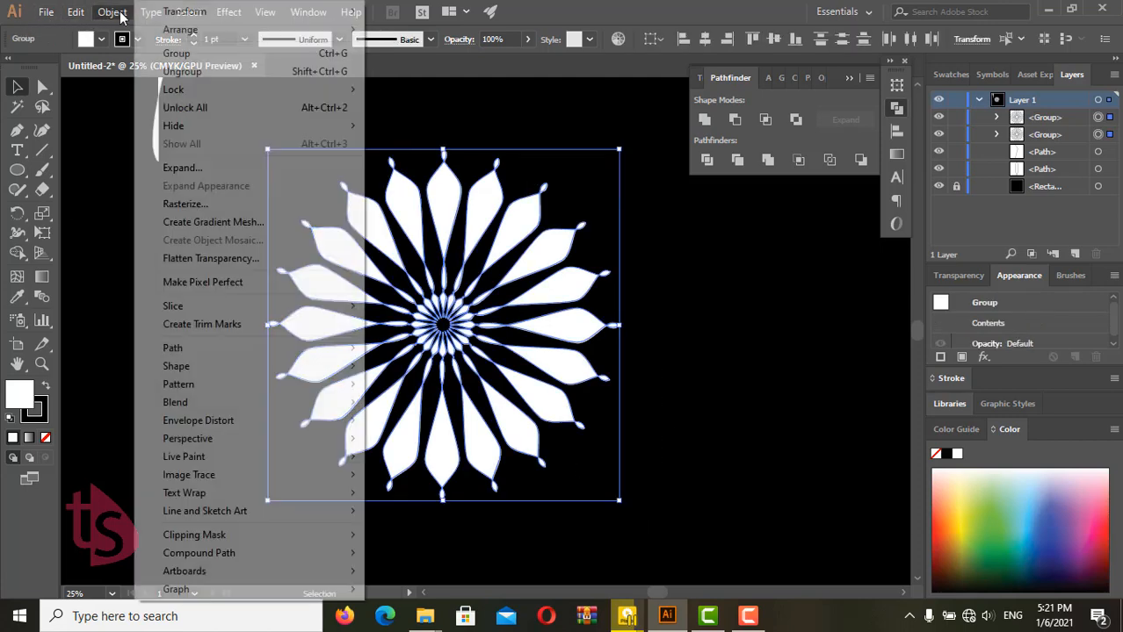
pyautogui.click(186, 52)
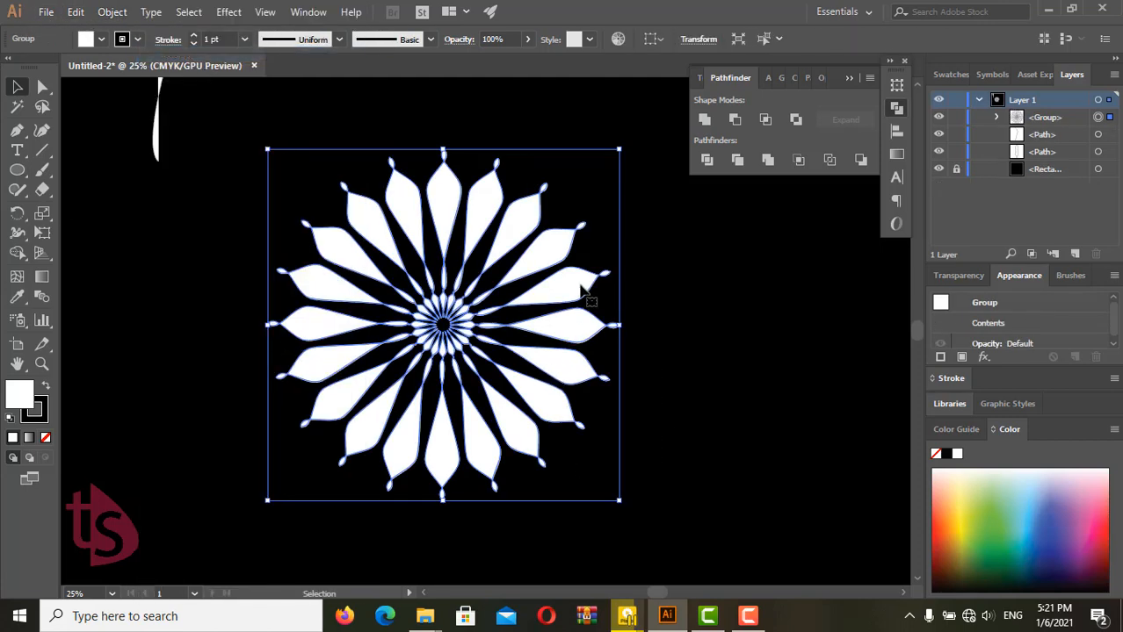
# Shrink the grouped flower proportionally about its centre and move it near the artboard's upper edge, beside the half-petal shape.
pyautogui.moveTo(618, 149); pyautogui.dragTo(541, 215)
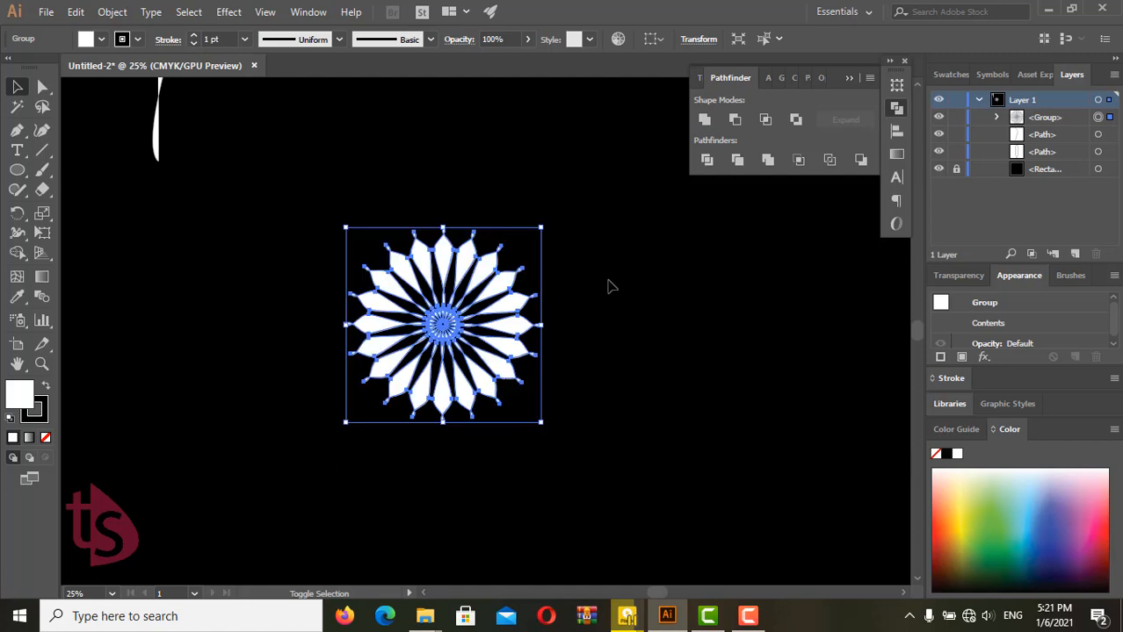
pyautogui.click(614, 382)
pyautogui.scroll(2, 463, 422)
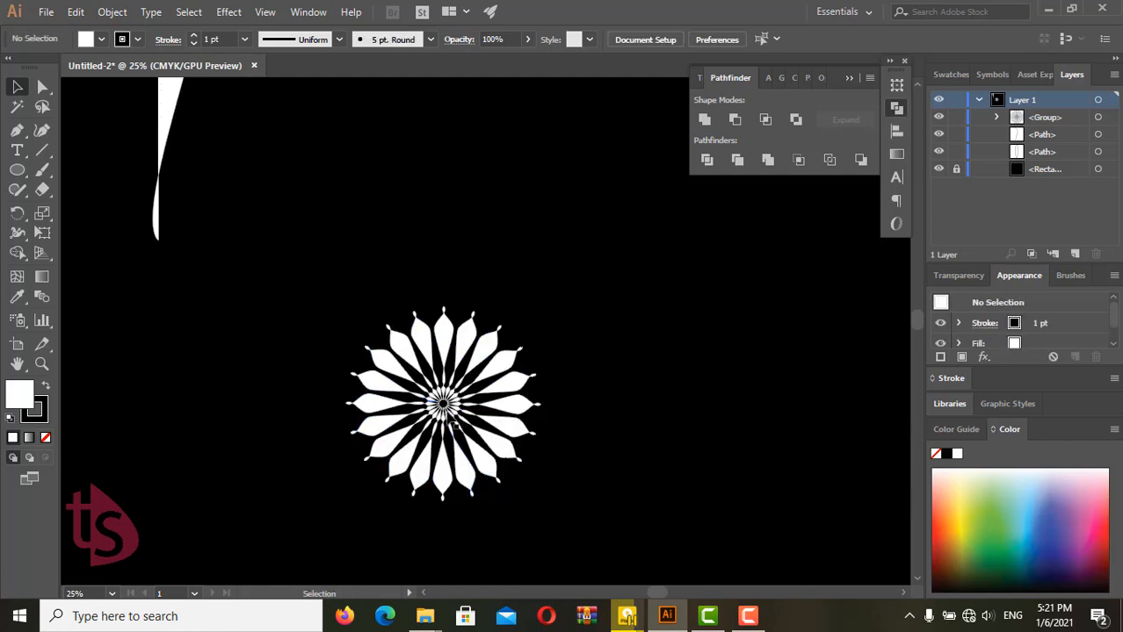
pyautogui.moveTo(462, 416); pyautogui.dragTo(430, 284)
pyautogui.scroll(2, 430, 285)
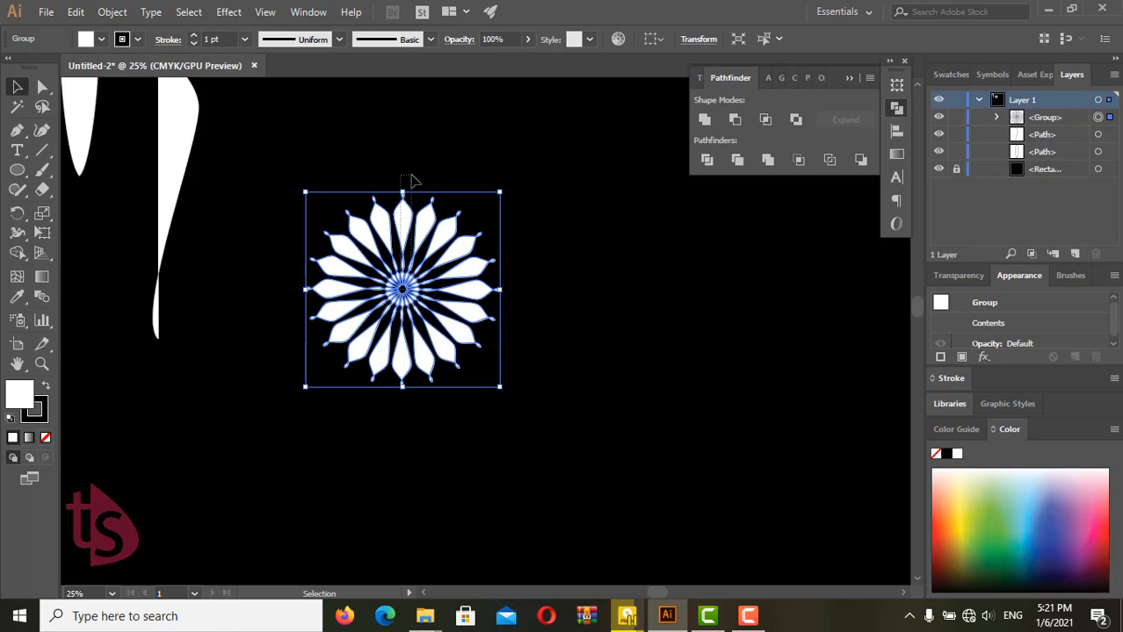
pyautogui.scroll(3, 446, 361)
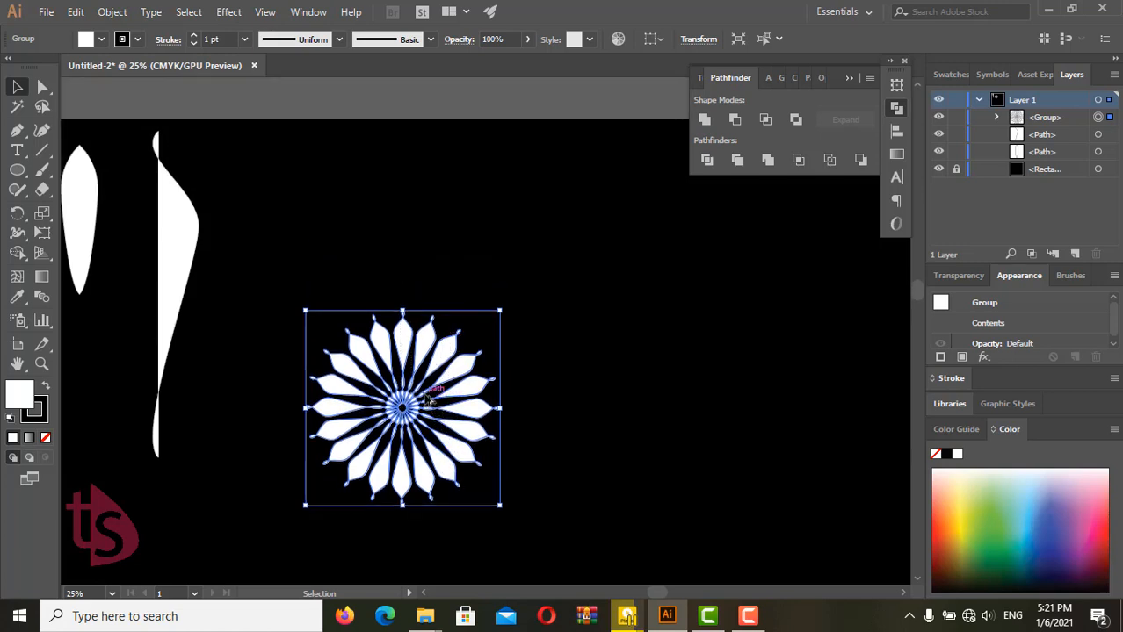
pyautogui.scroll(-5, 428, 401)
pyautogui.scroll(2, 435, 444)
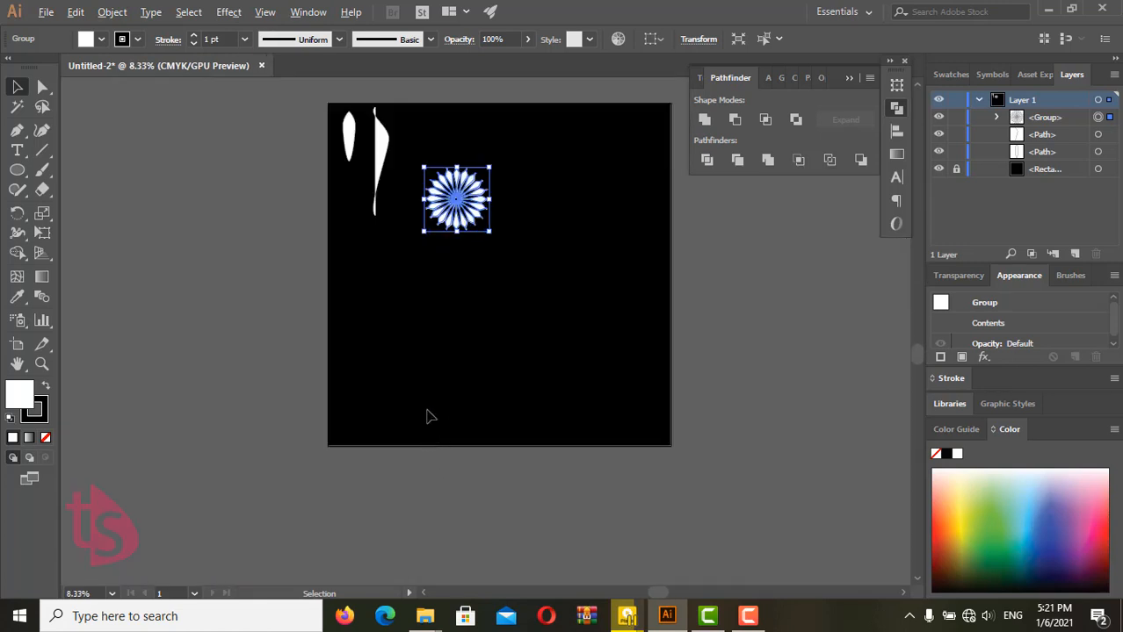
pyautogui.click(574, 223)
pyautogui.moveTo(457, 200); pyautogui.dragTo(450, 151)
pyautogui.click(518, 208)
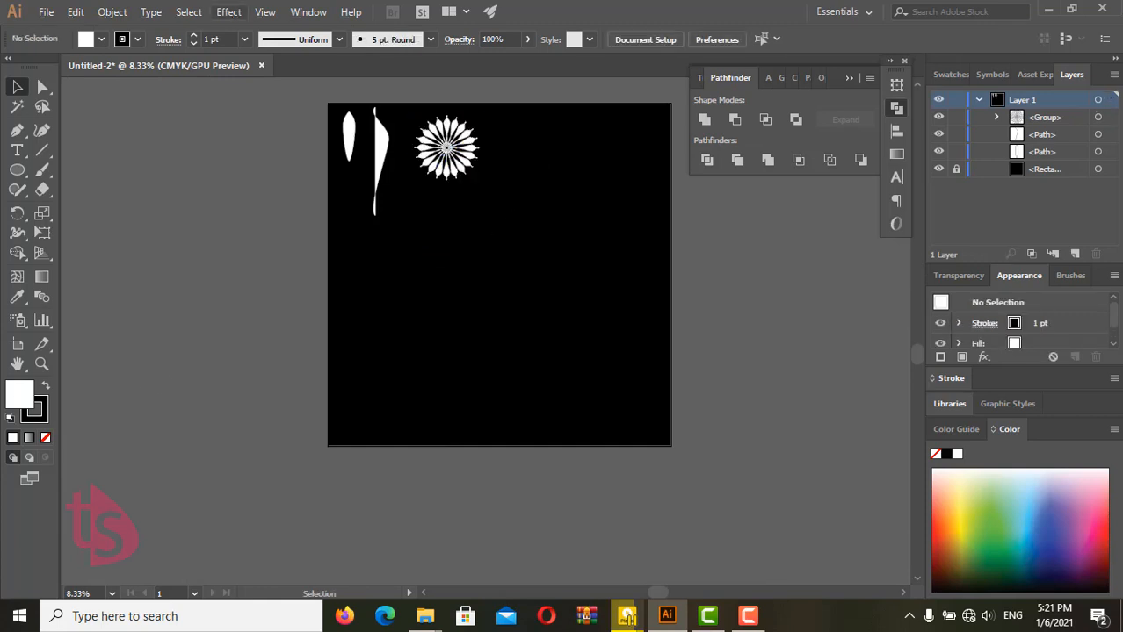
# Draw a white-filled circle about 1561 px in diameter in the empty area below the flower.
pyautogui.click(16, 171)
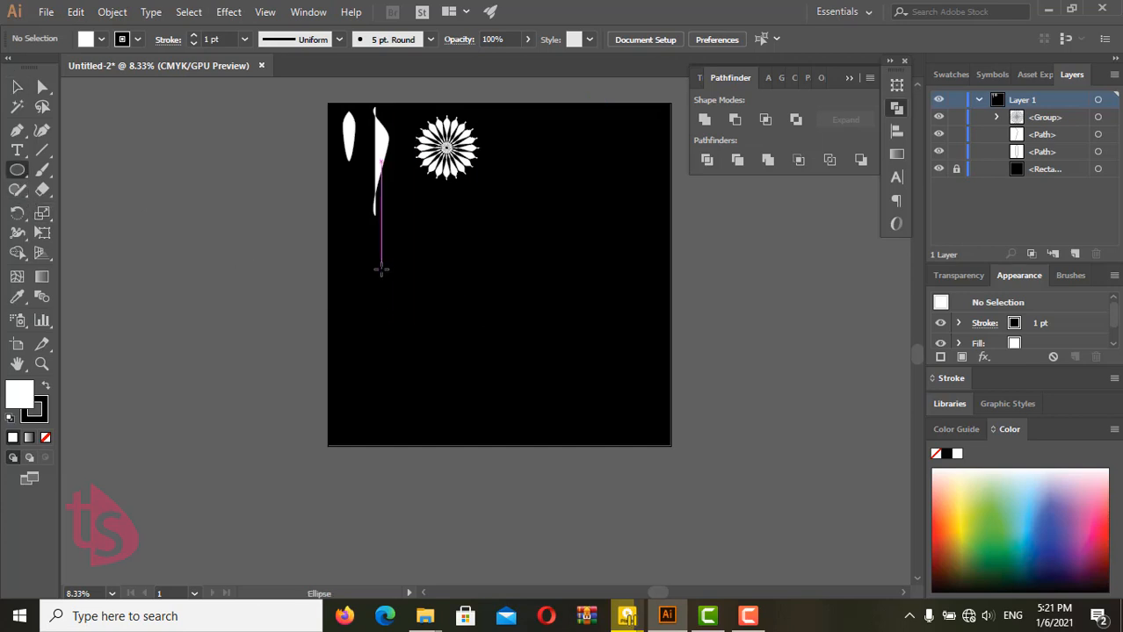
pyautogui.moveTo(380, 273); pyautogui.dragTo(488, 370)
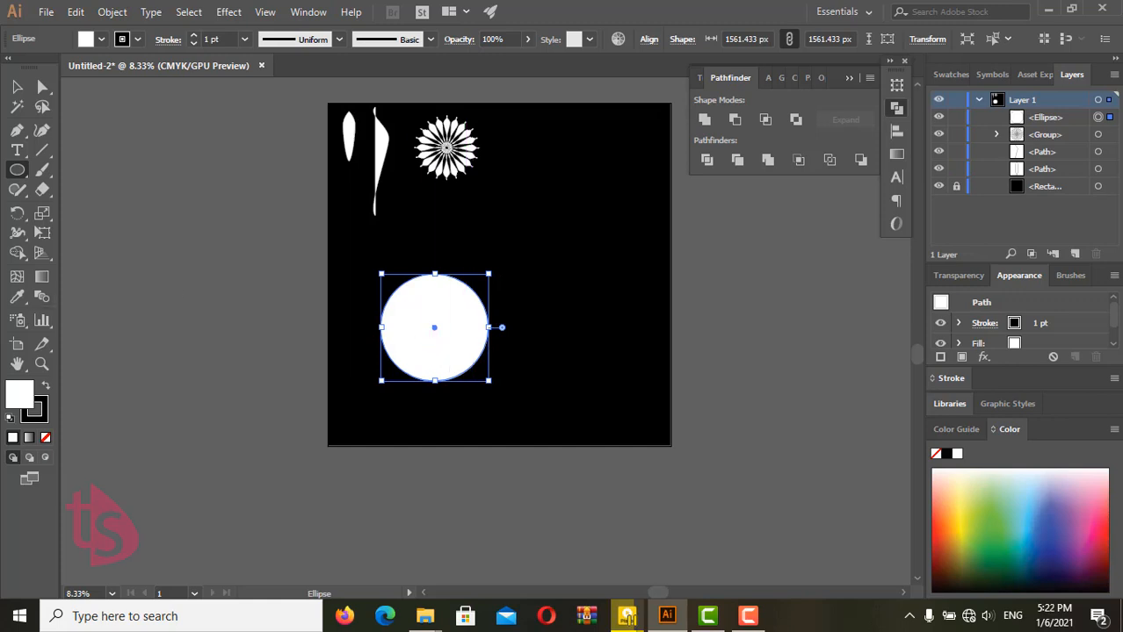
pyautogui.press('v')
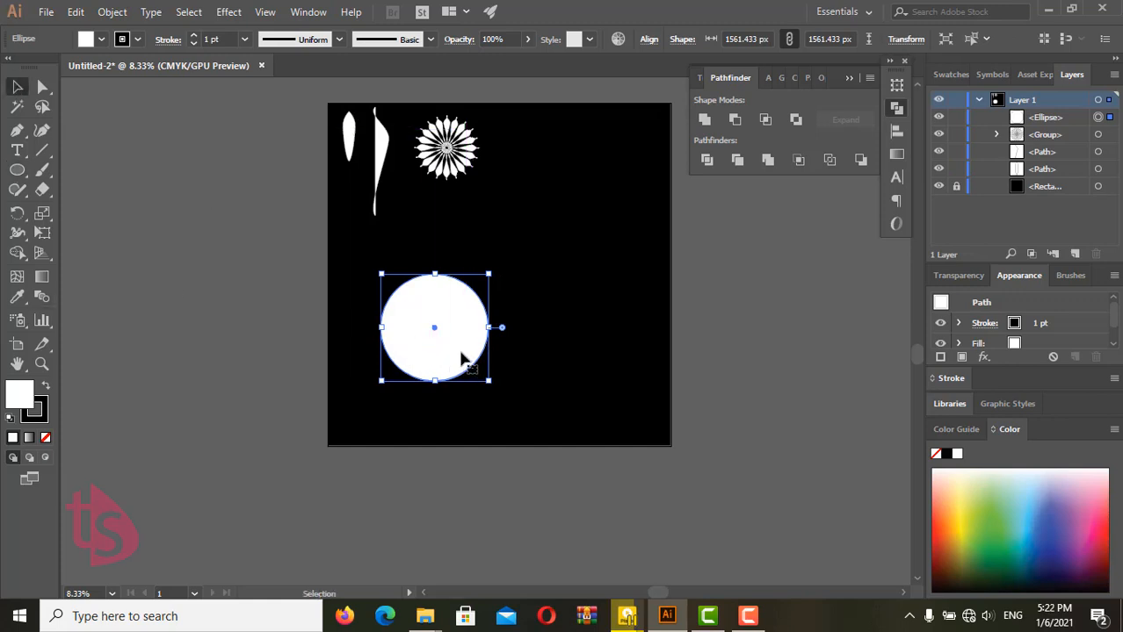
# Duplicate the circle horizontally to its right so the two partly overlap, and intersect both into a lens-shaped petal.
pyautogui.moveTo(458, 356); pyautogui.dragTo(553, 367)
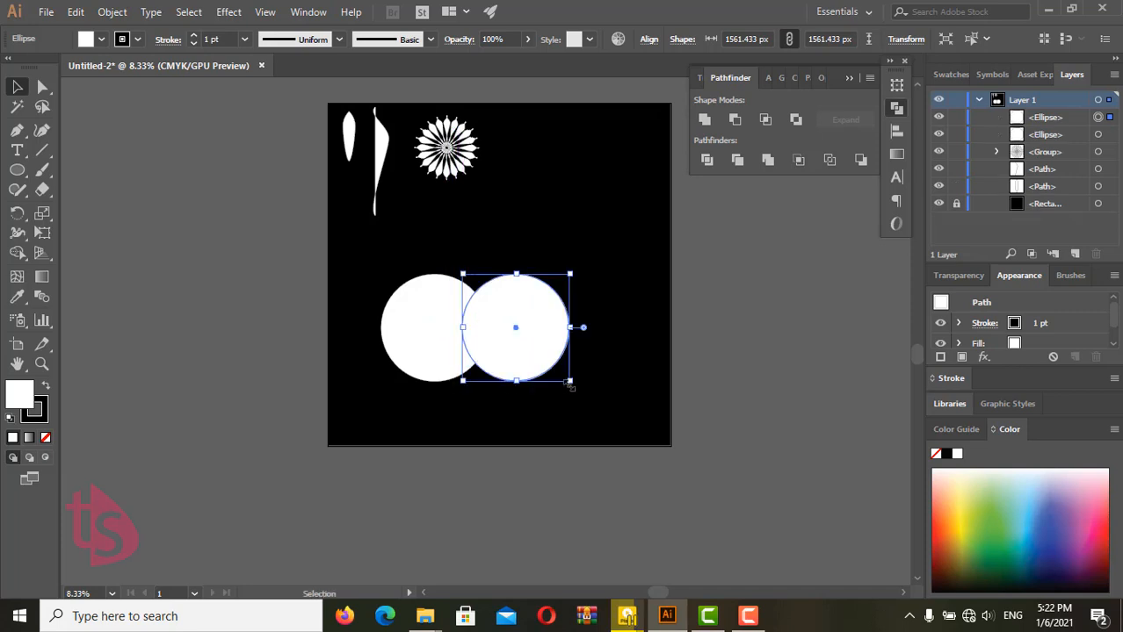
pyautogui.moveTo(351, 279); pyautogui.dragTo(608, 412)
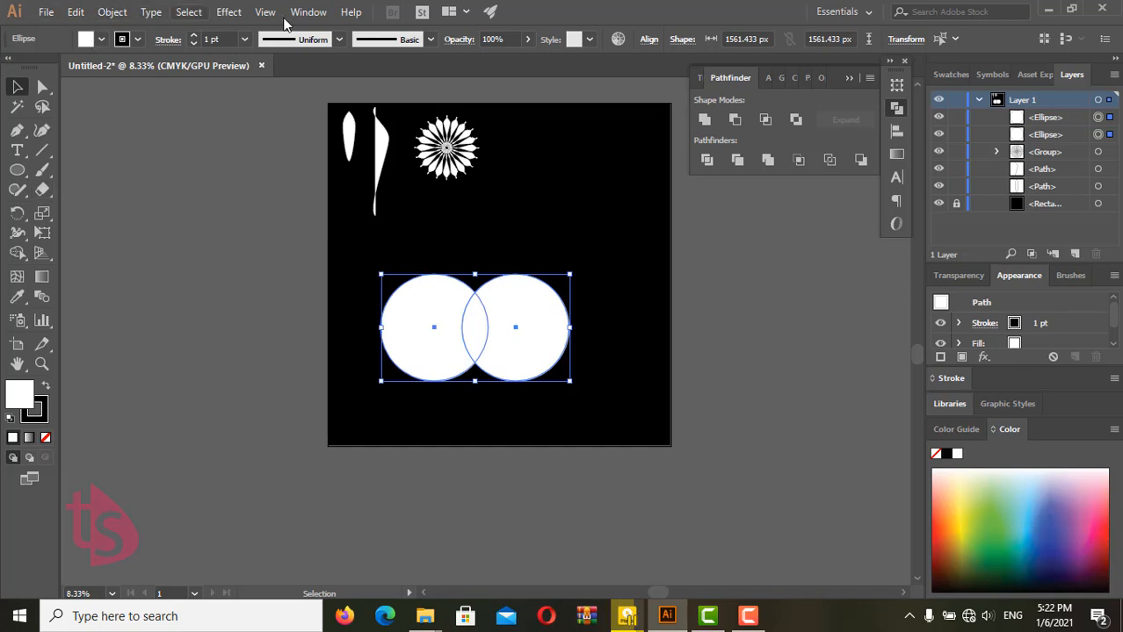
pyautogui.click(765, 120)
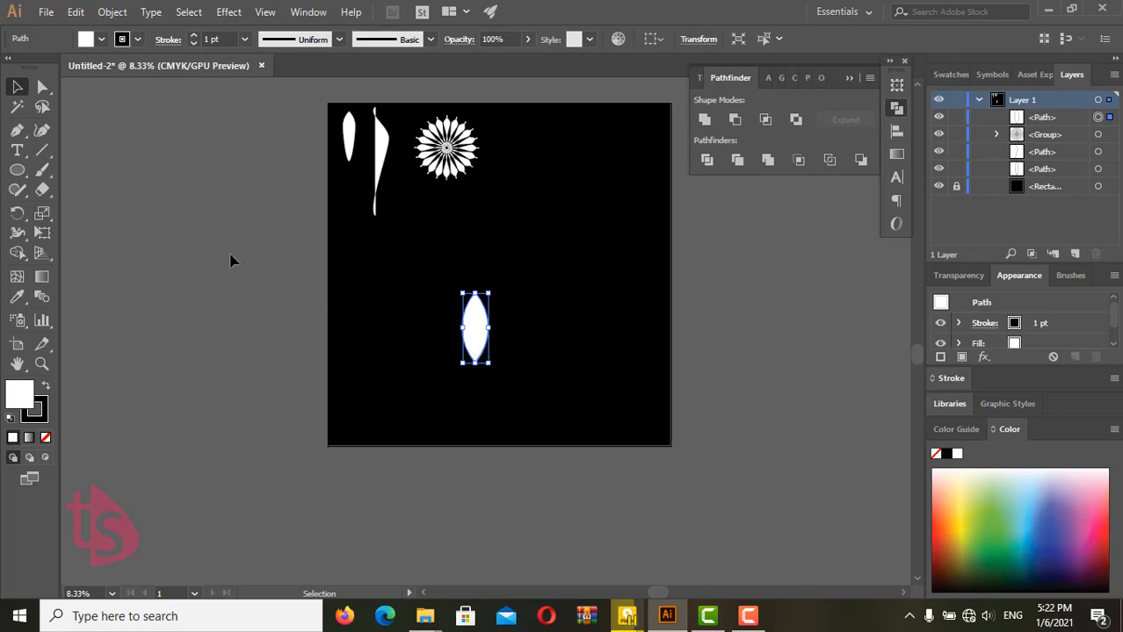
# Rotate a copy of the lens-shaped petal by 18° about its lower tip.
pyautogui.scroll(2, 505, 373)
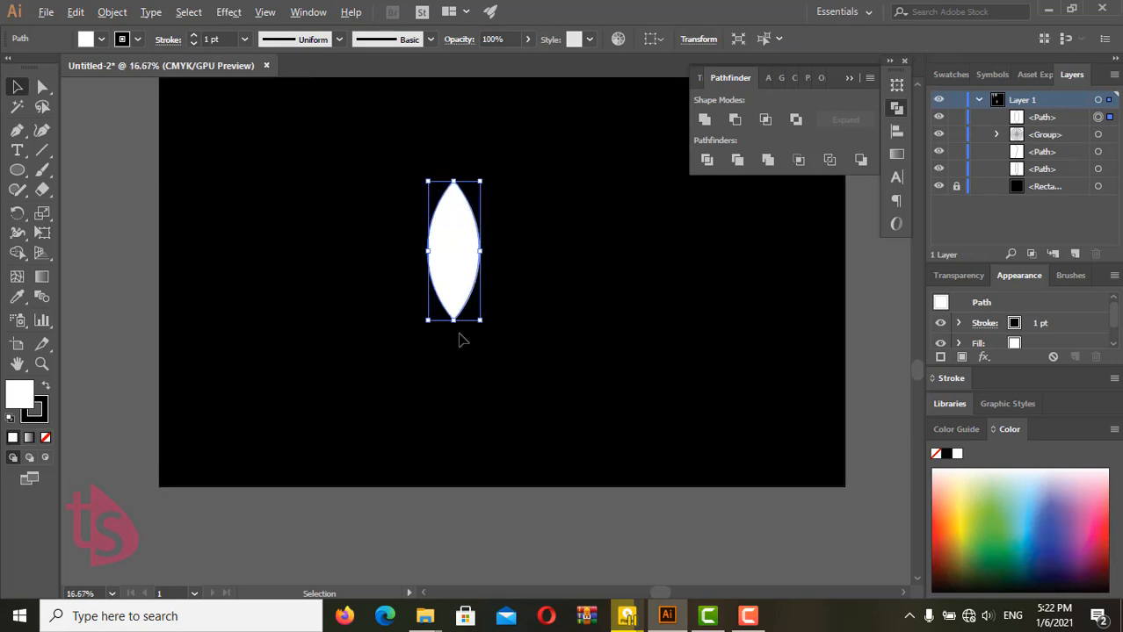
pyautogui.click(16, 212)
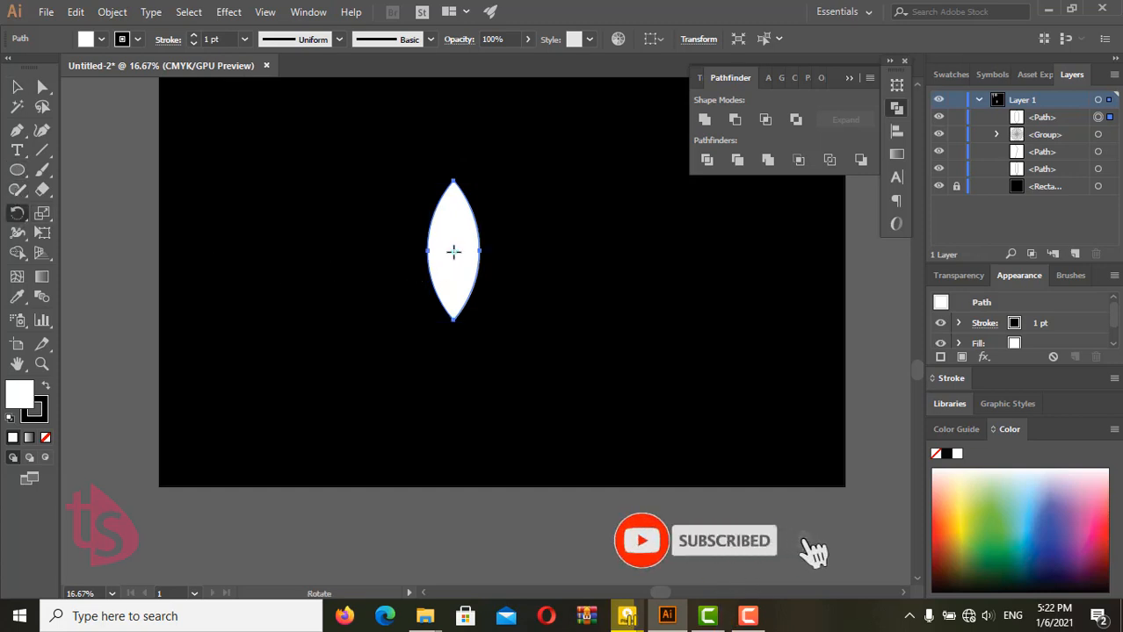
pyautogui.moveTo(454, 252); pyautogui.dragTo(454, 320)
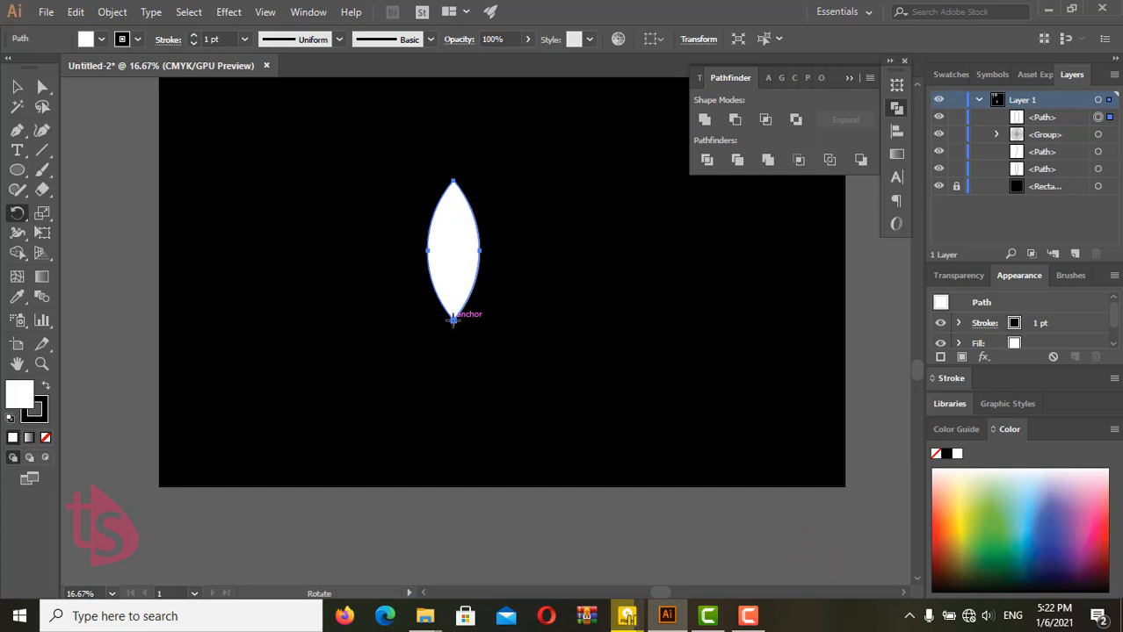
pyautogui.keyDown('alt'); pyautogui.click(454, 319); pyautogui.keyUp('alt')
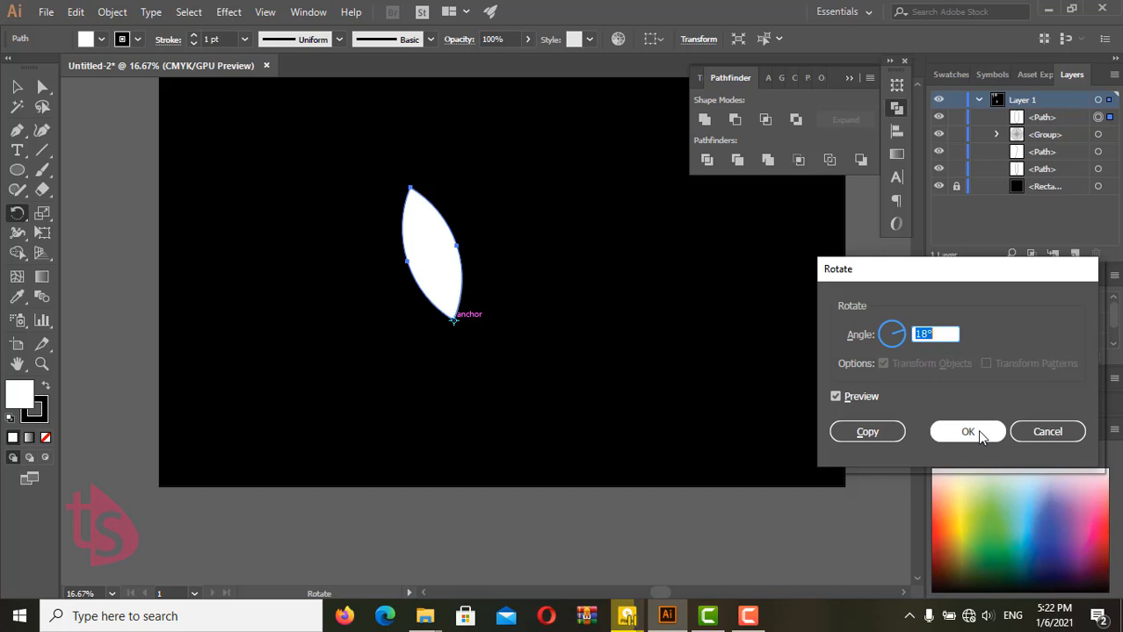
pyautogui.click(881, 433)
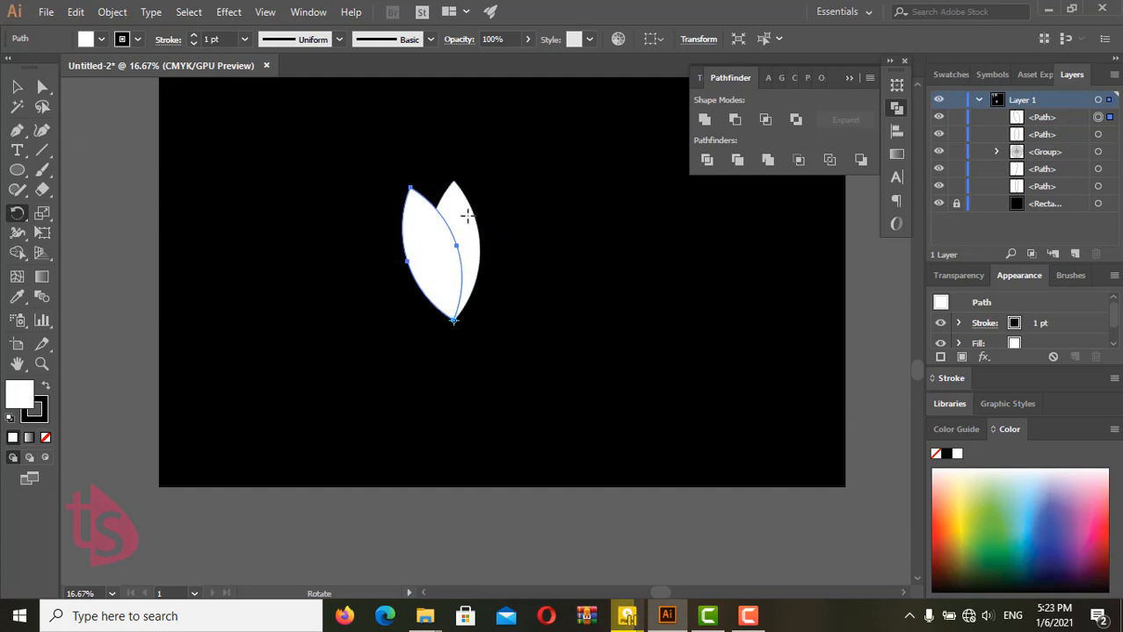
pyautogui.click(17, 86)
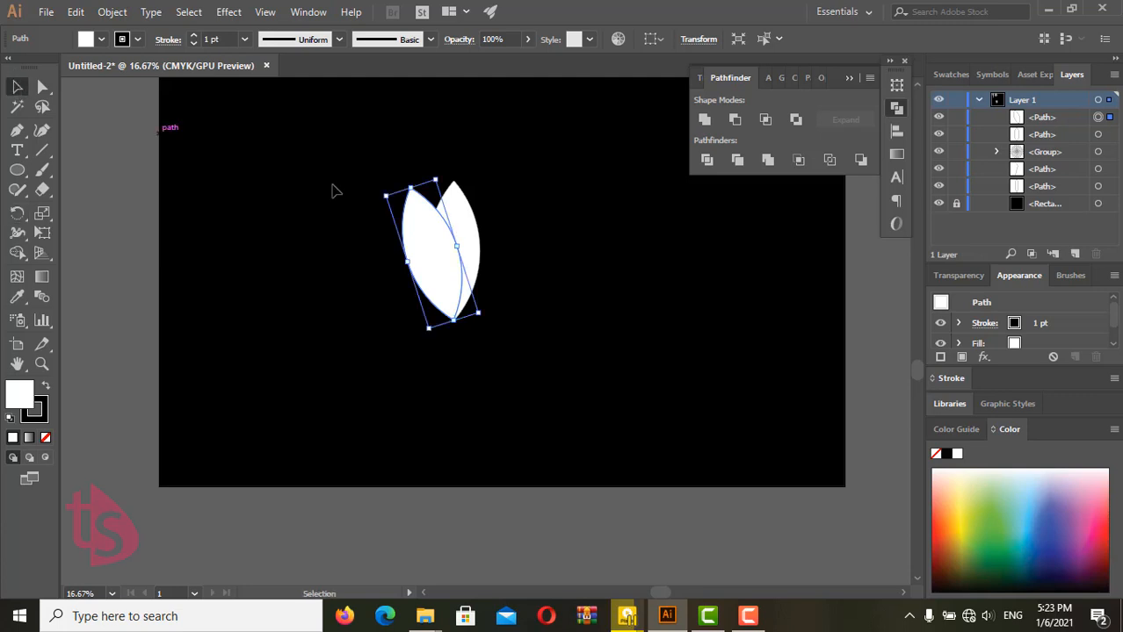
pyautogui.click(469, 226)
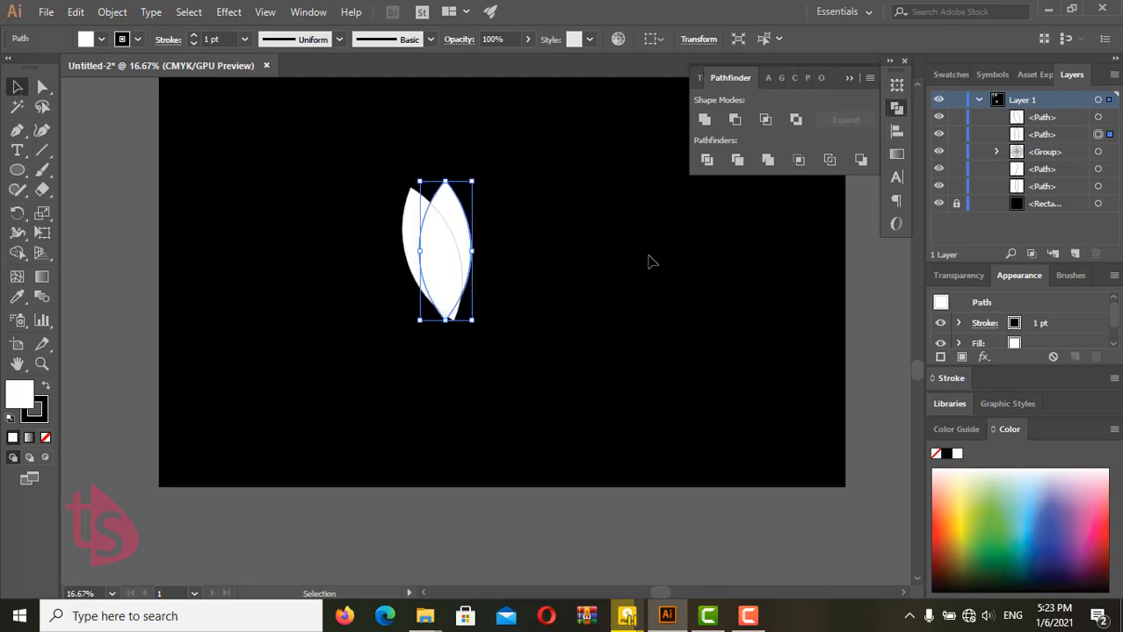
pyautogui.hotkey('ctrl', 'z')
pyautogui.click(598, 199)
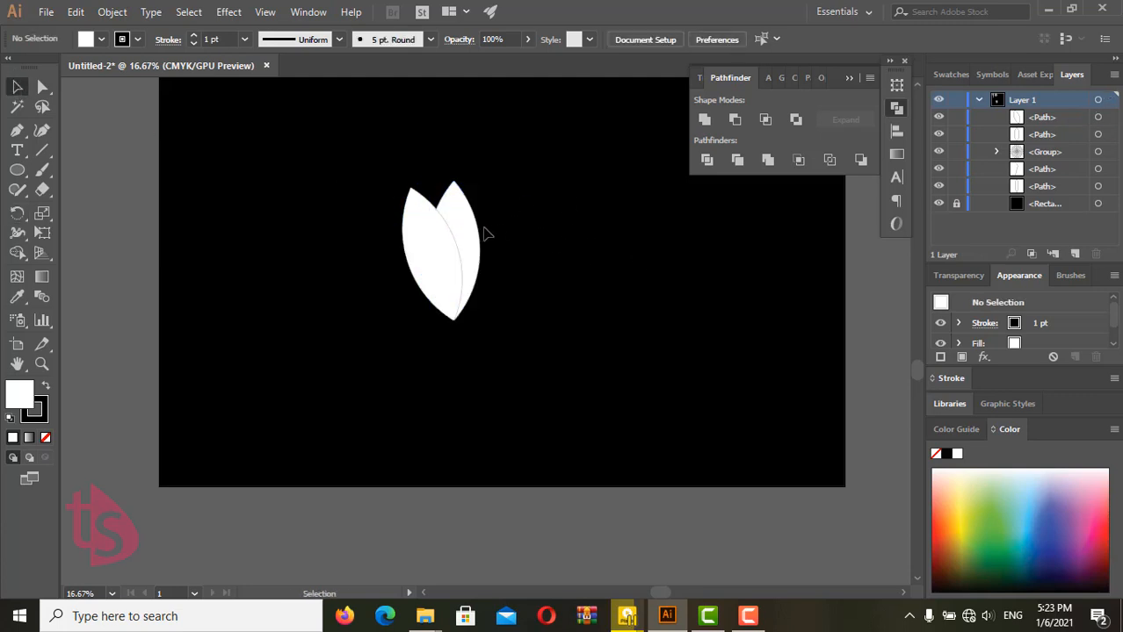
# Rotate the upright petal by 18° and move it to the right, clear of the tilted copy.
pyautogui.click(470, 230)
pyautogui.click(111, 12)
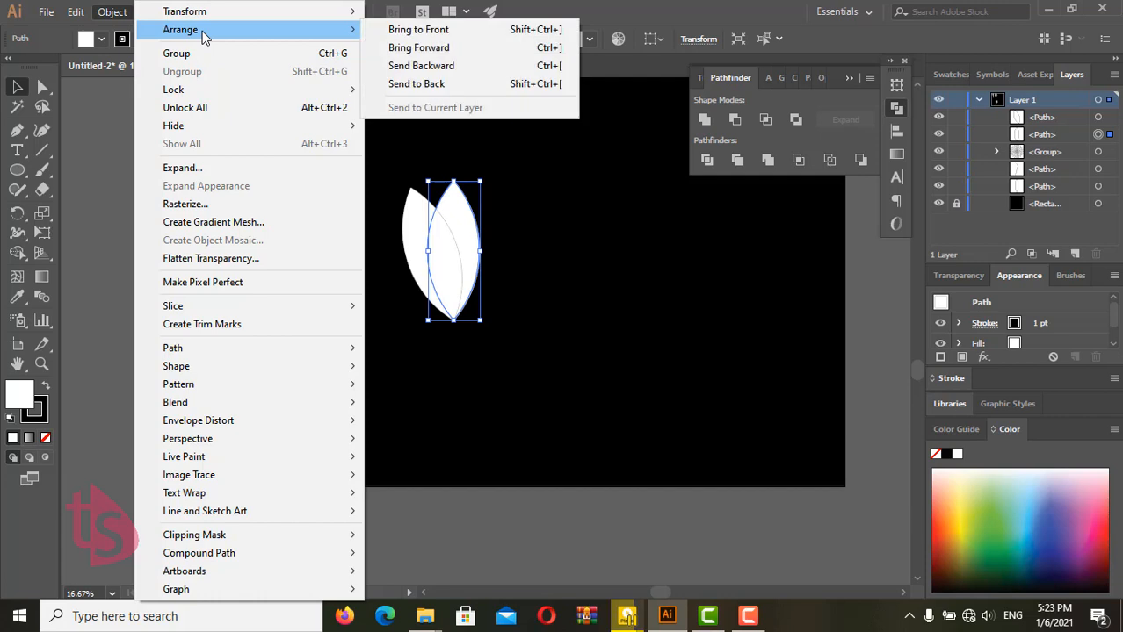
pyautogui.moveTo(205, 15)
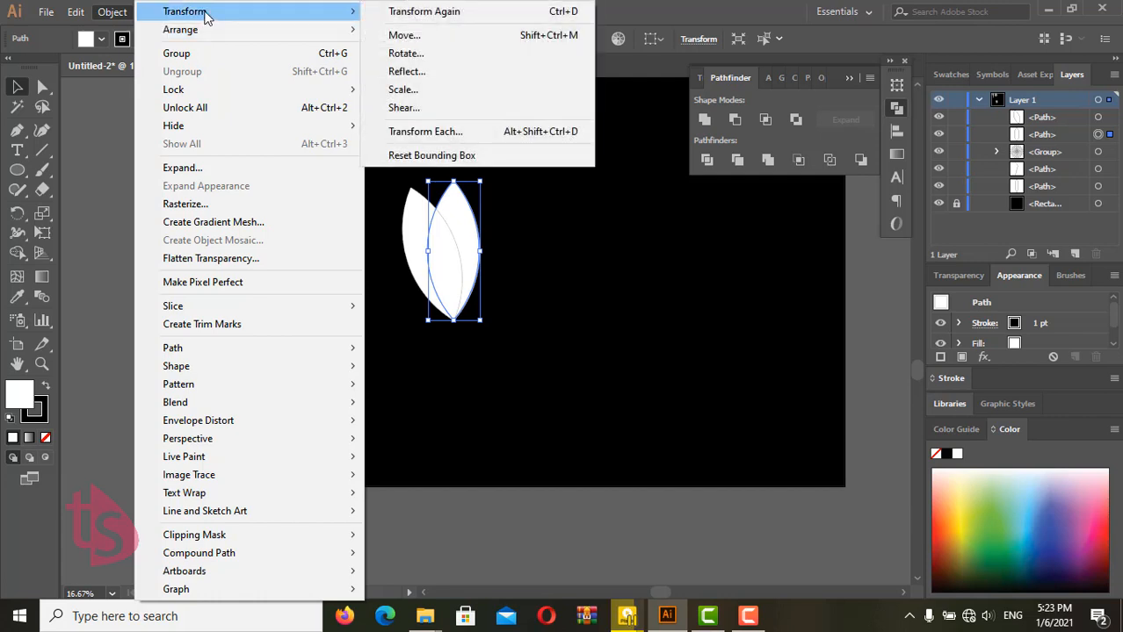
pyautogui.click(426, 54)
pyautogui.press('Return')
pyautogui.moveTo(480, 274); pyautogui.dragTo(574, 278)
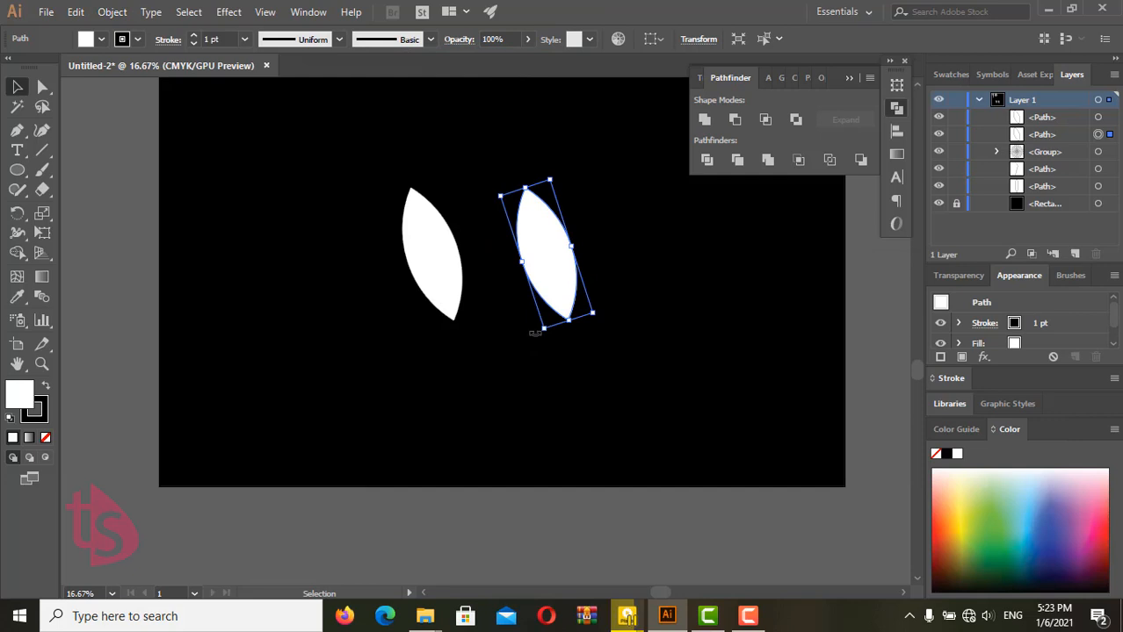
# Reflect the right petal across the vertical axis and move it close beside the left petal to form a V-shaped pair.
pyautogui.click(112, 11)
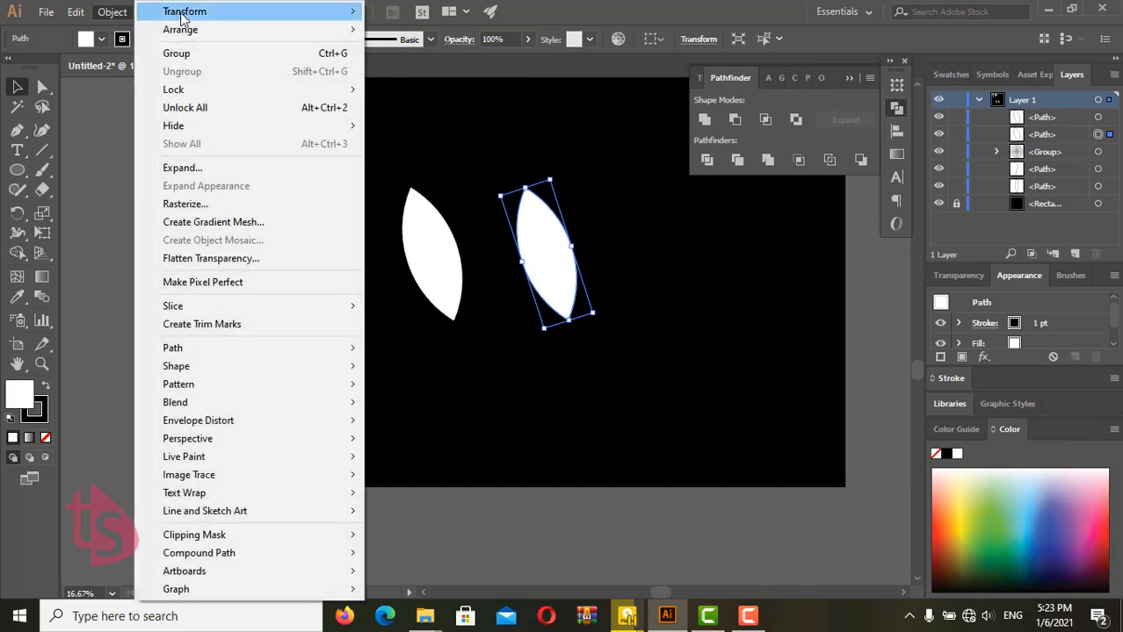
pyautogui.moveTo(182, 18)
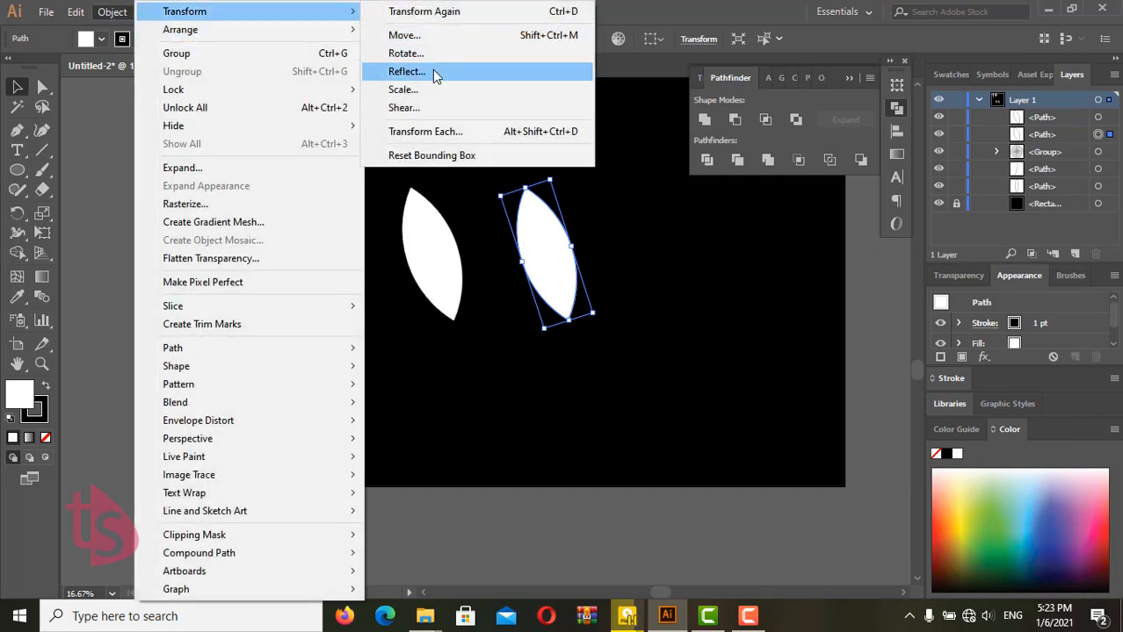
pyautogui.click(432, 70)
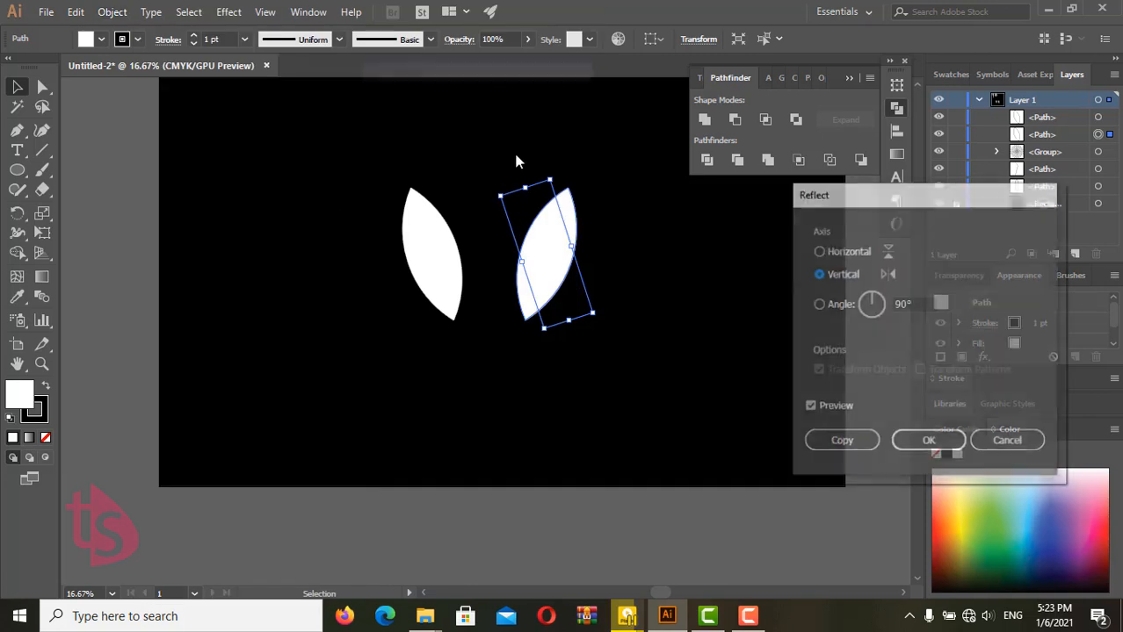
pyautogui.click(934, 442)
pyautogui.moveTo(532, 278); pyautogui.dragTo(448, 323)
pyautogui.click(466, 341)
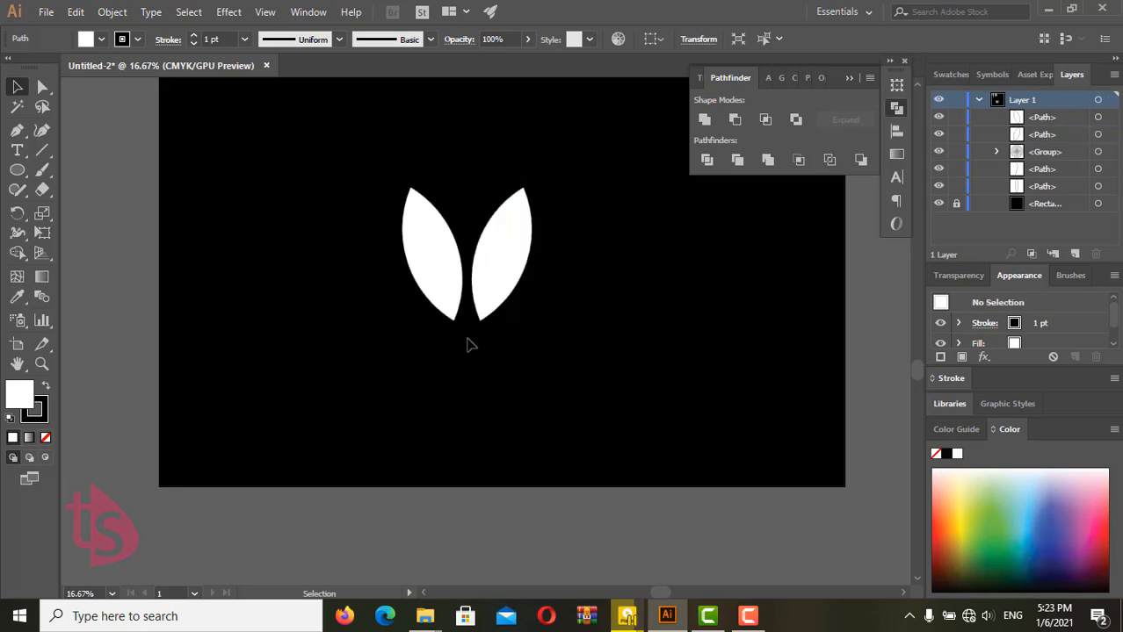
# Draw a white circle about 294 px in diameter and position it slightly above and between the two petal tips.
pyautogui.scroll(1, 468, 335)
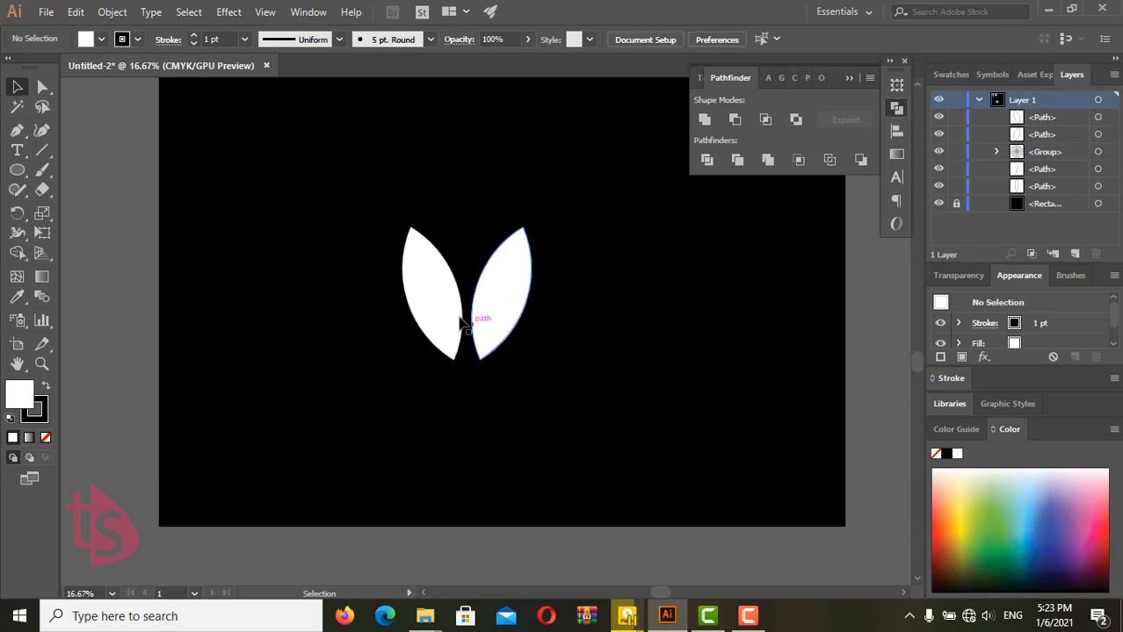
pyautogui.click(17, 169)
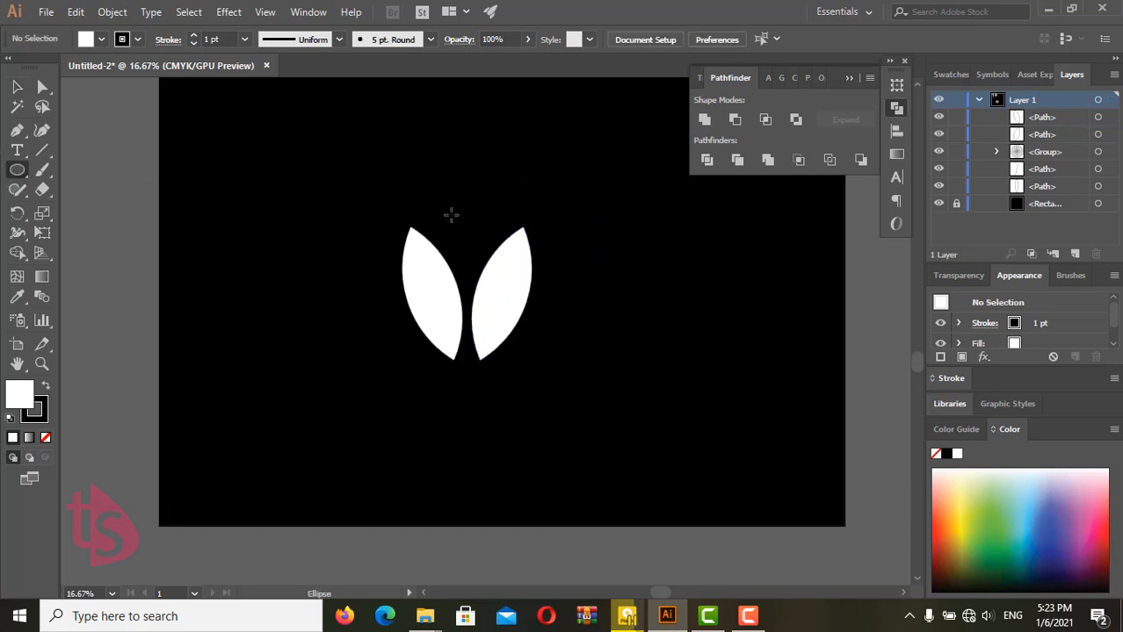
pyautogui.moveTo(451, 216); pyautogui.dragTo(485, 254)
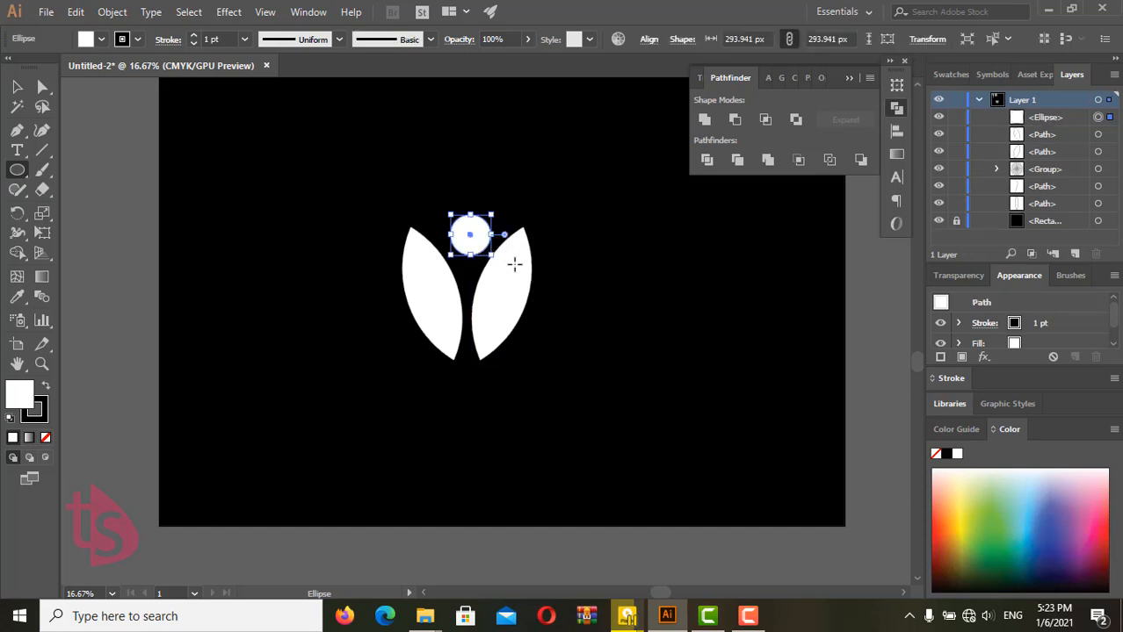
pyautogui.click(17, 86)
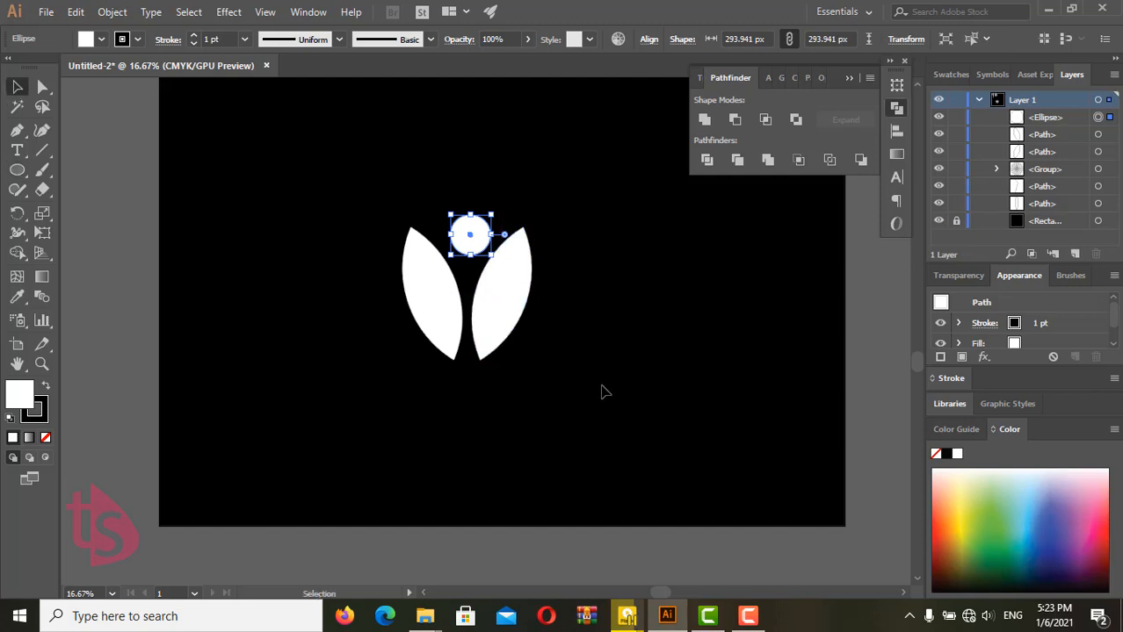
pyautogui.click(650, 396)
pyautogui.moveTo(474, 237); pyautogui.dragTo(470, 224)
pyautogui.click(637, 351)
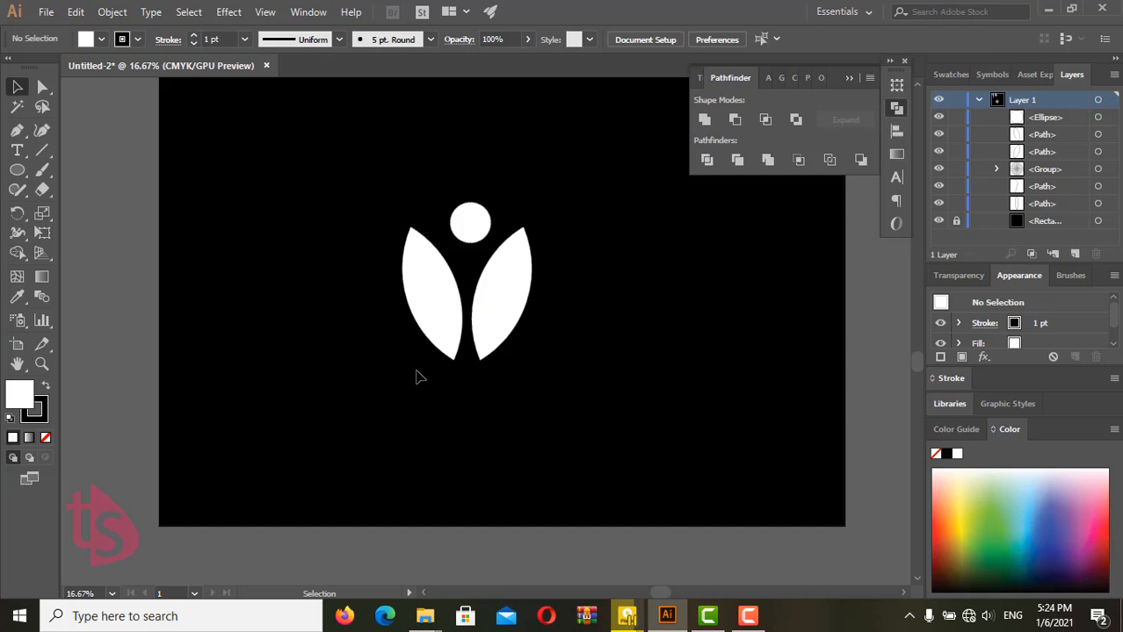
# Shrink the left petal proportionally about its centre so it is smaller than the right one.
pyautogui.click(427, 292)
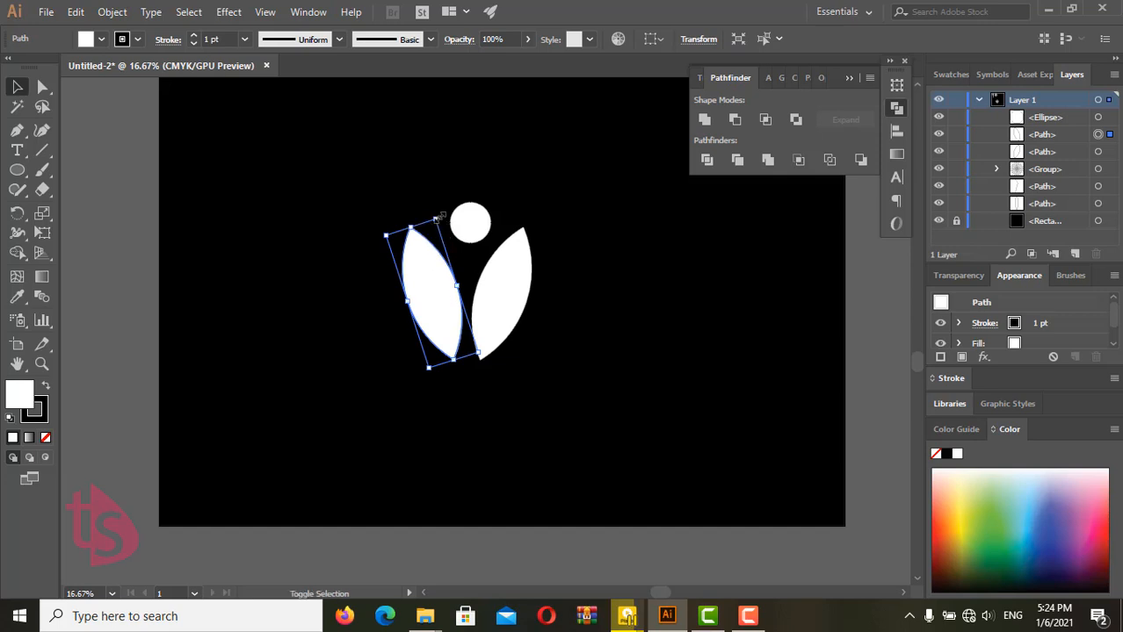
pyautogui.moveTo(439, 216)
pyautogui.mouseDown()
pyautogui.moveTo(425, 220)
pyautogui.moveTo(433, 237)
pyautogui.mouseUp()
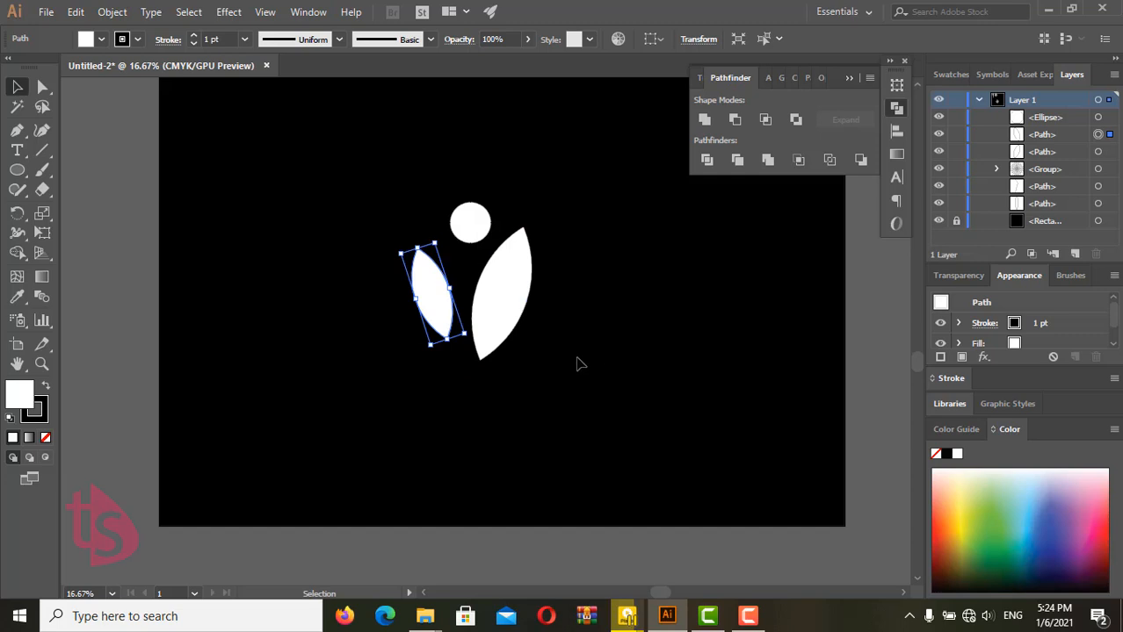
pyautogui.click(455, 351)
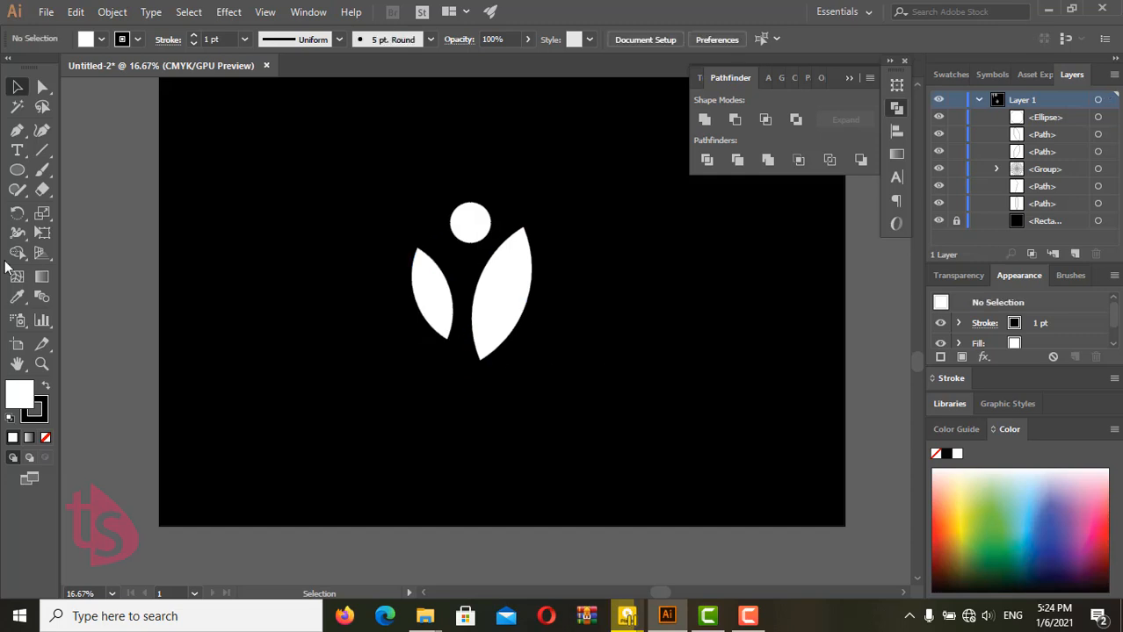
# Group the circle and the two petals into one motif.
pyautogui.scroll(1, 341, 186)
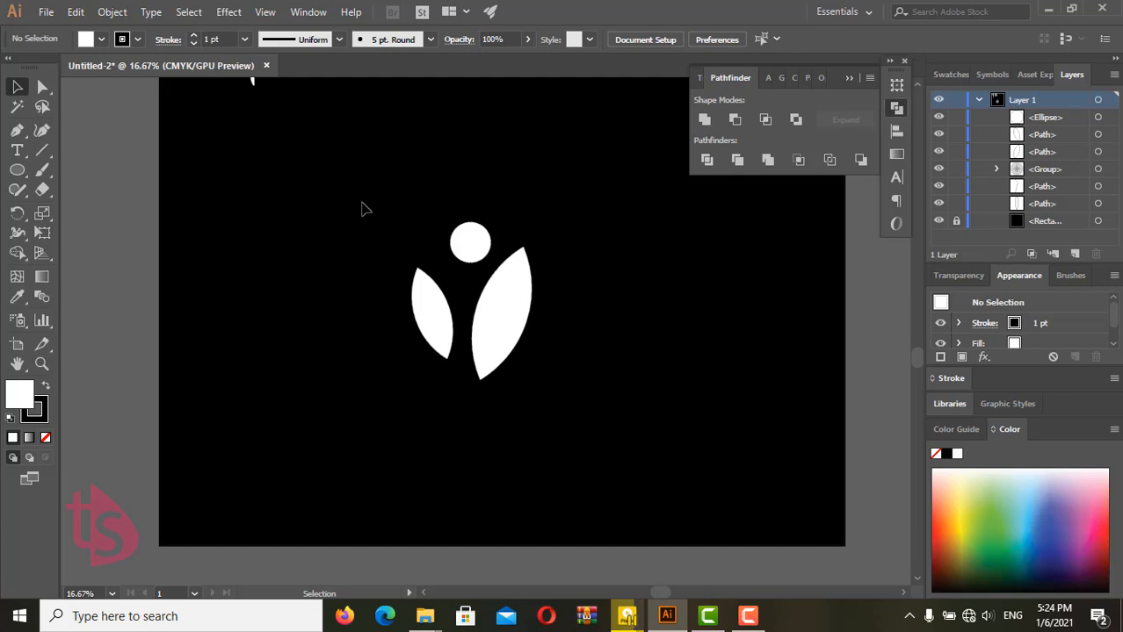
pyautogui.moveTo(361, 209); pyautogui.dragTo(652, 441)
pyautogui.click(114, 11)
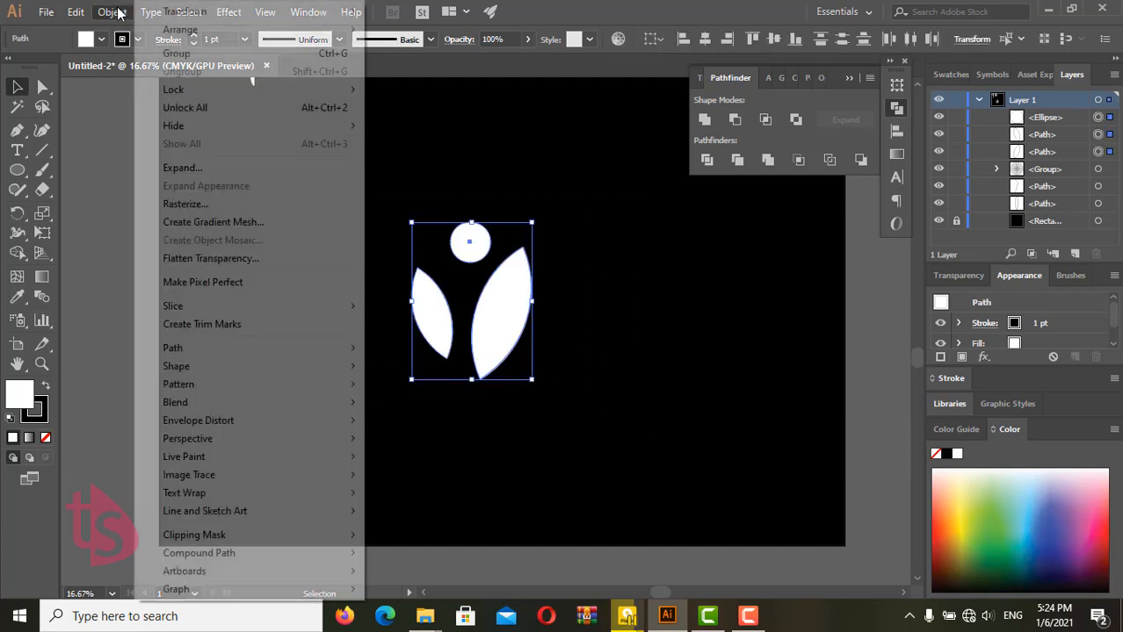
pyautogui.click(180, 53)
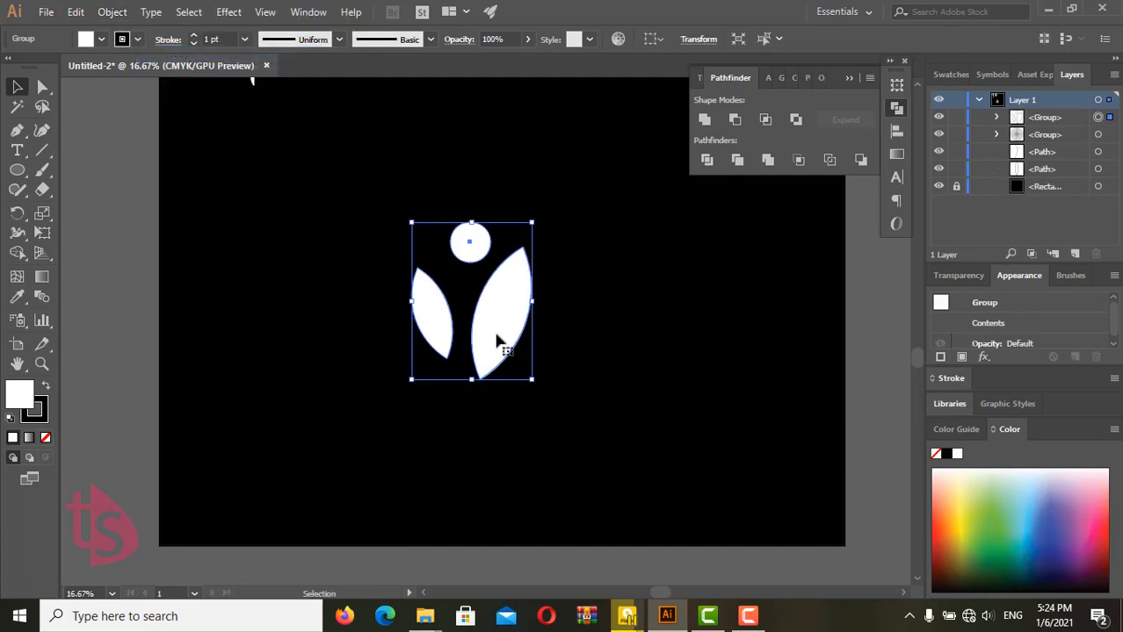
# Move the grouped motif up and to the right, and shrink it proportionally about its centre to under half its size.
pyautogui.moveTo(497, 341); pyautogui.dragTo(546, 221)
pyautogui.scroll(-1, 546, 222)
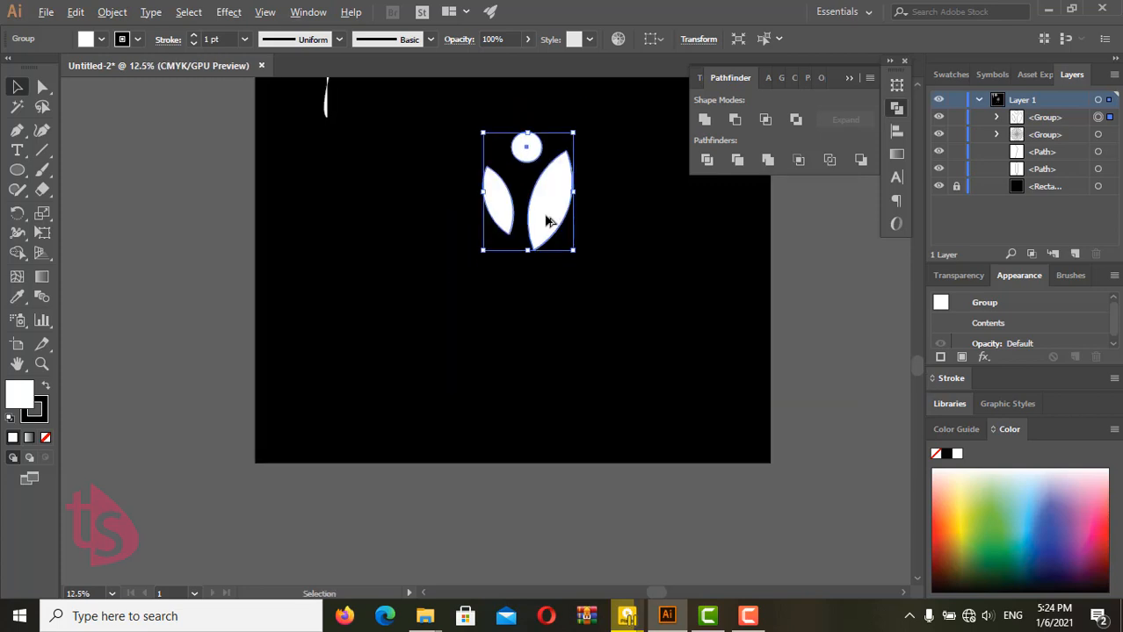
pyautogui.scroll(-1, 546, 222)
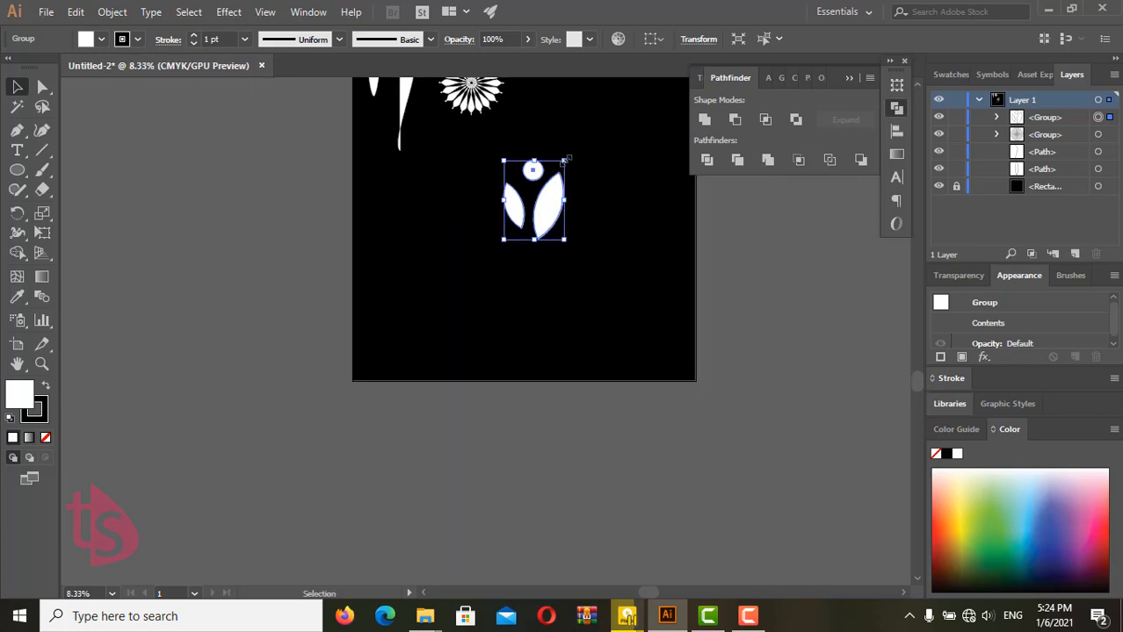
pyautogui.moveTo(567, 160); pyautogui.dragTo(549, 182)
pyautogui.scroll(1, 295, 193)
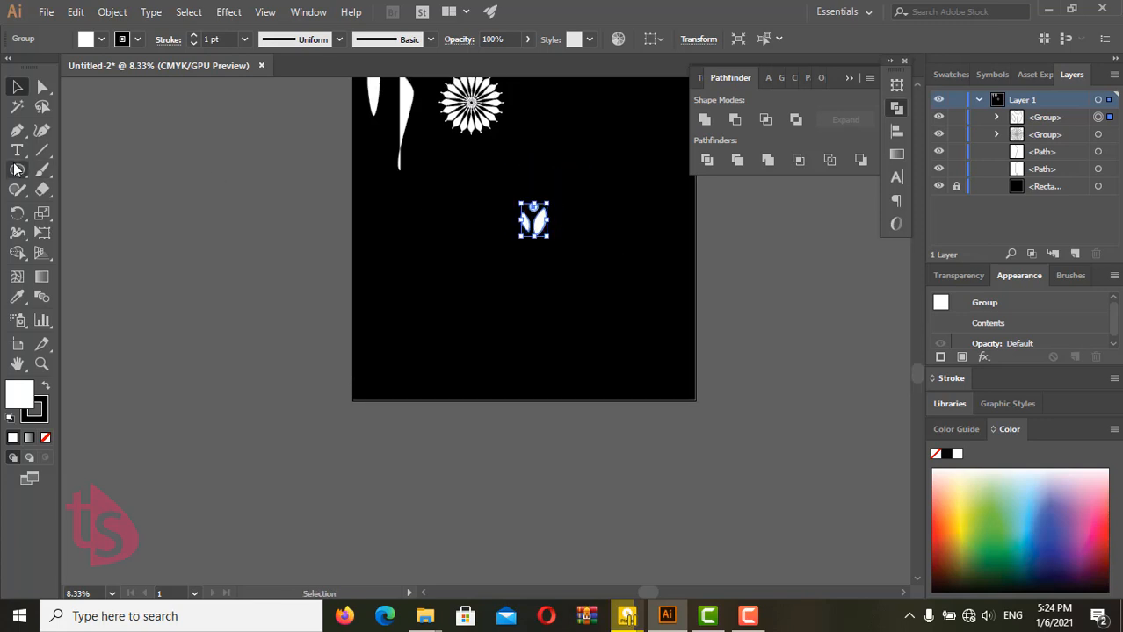
pyautogui.click(17, 170)
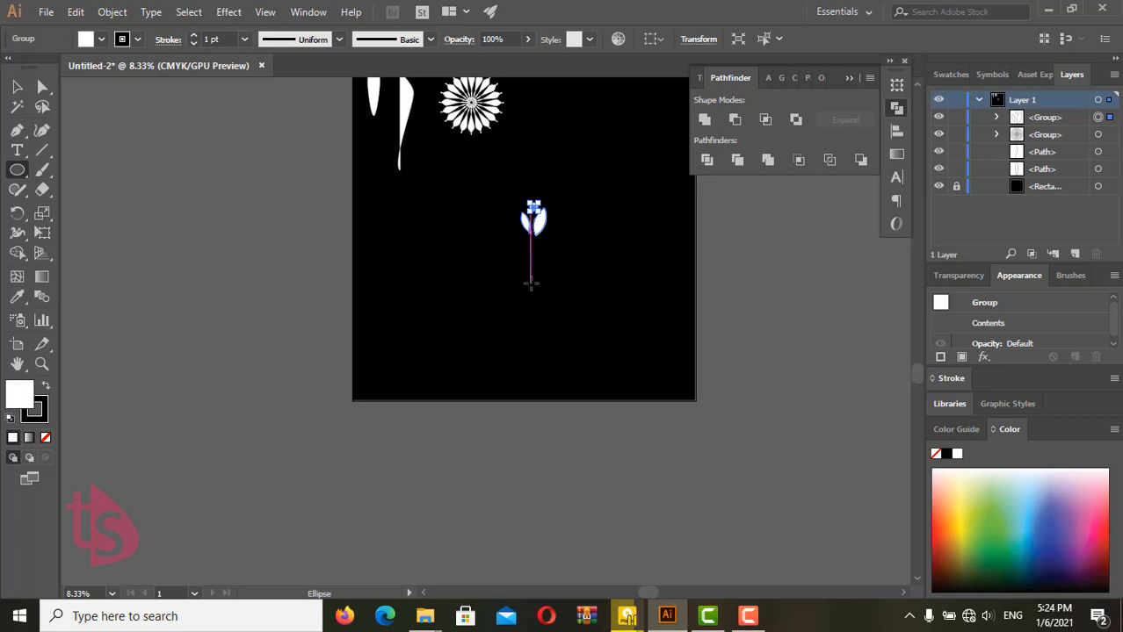
pyautogui.scroll(2, 533, 281)
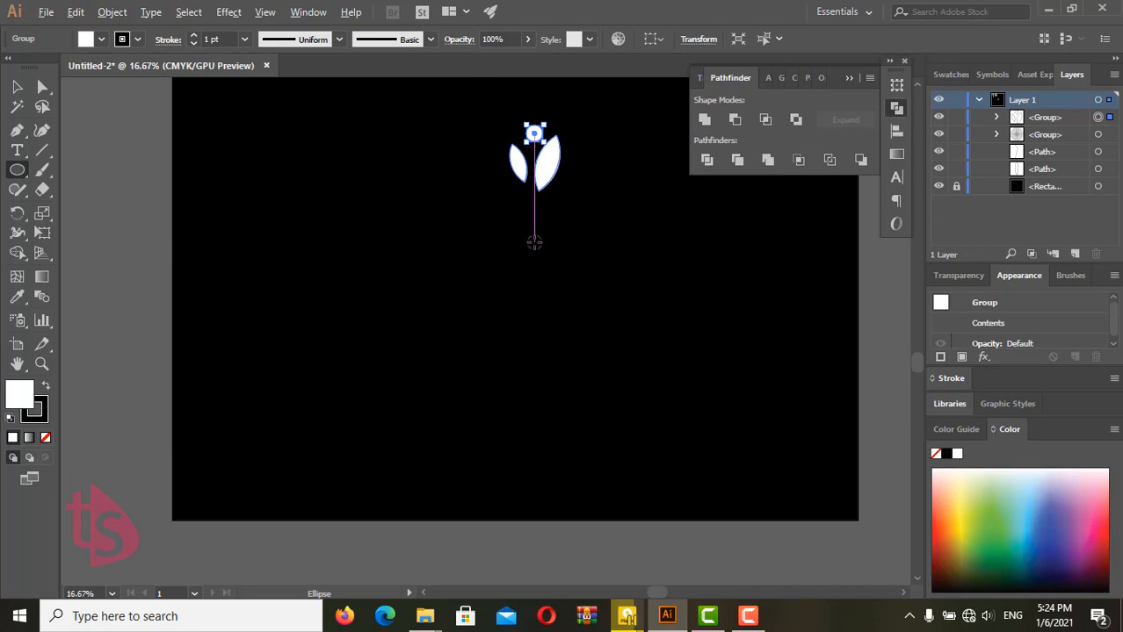
pyautogui.press('v')
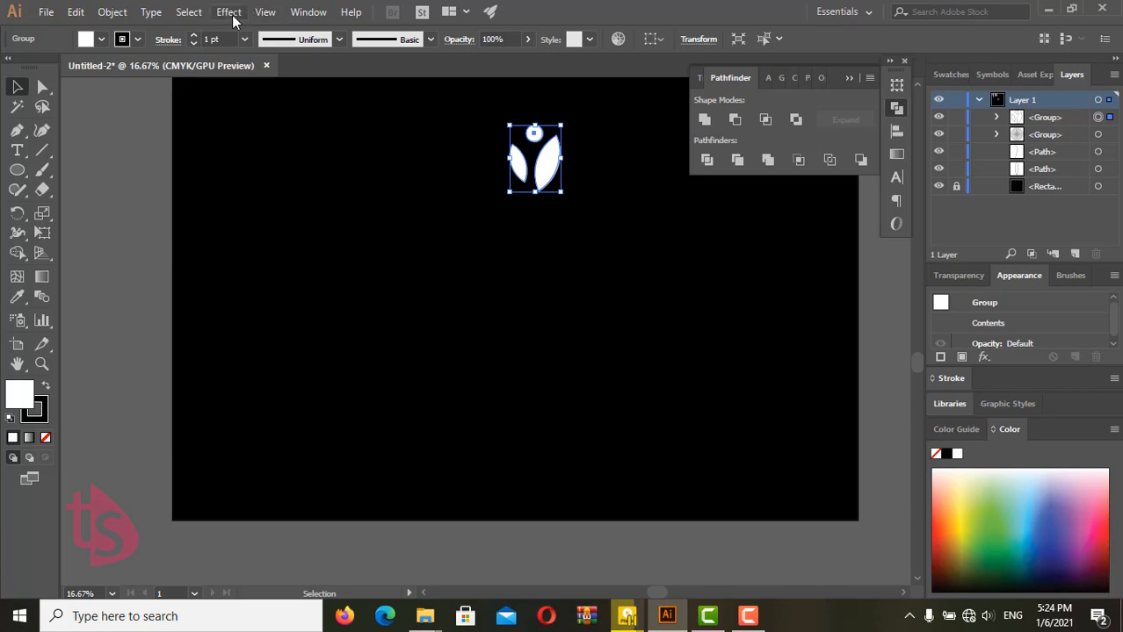
# Show the rulers and place a vertical guide through the centre of the motif's circle.
pyautogui.click(265, 13)
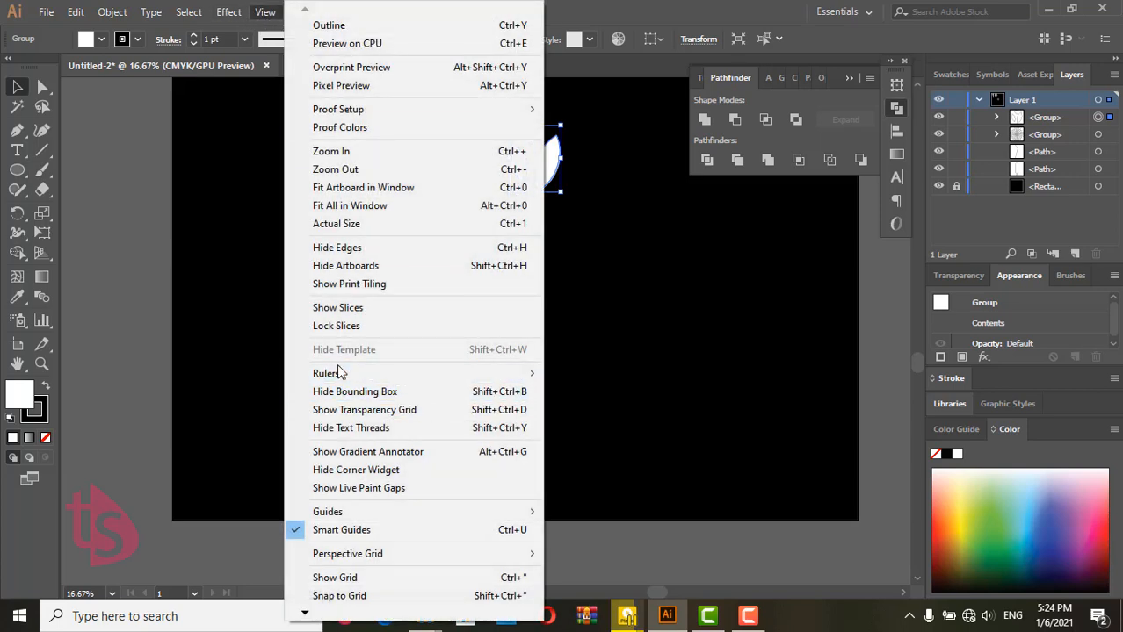
pyautogui.moveTo(337, 369)
pyautogui.click(597, 372)
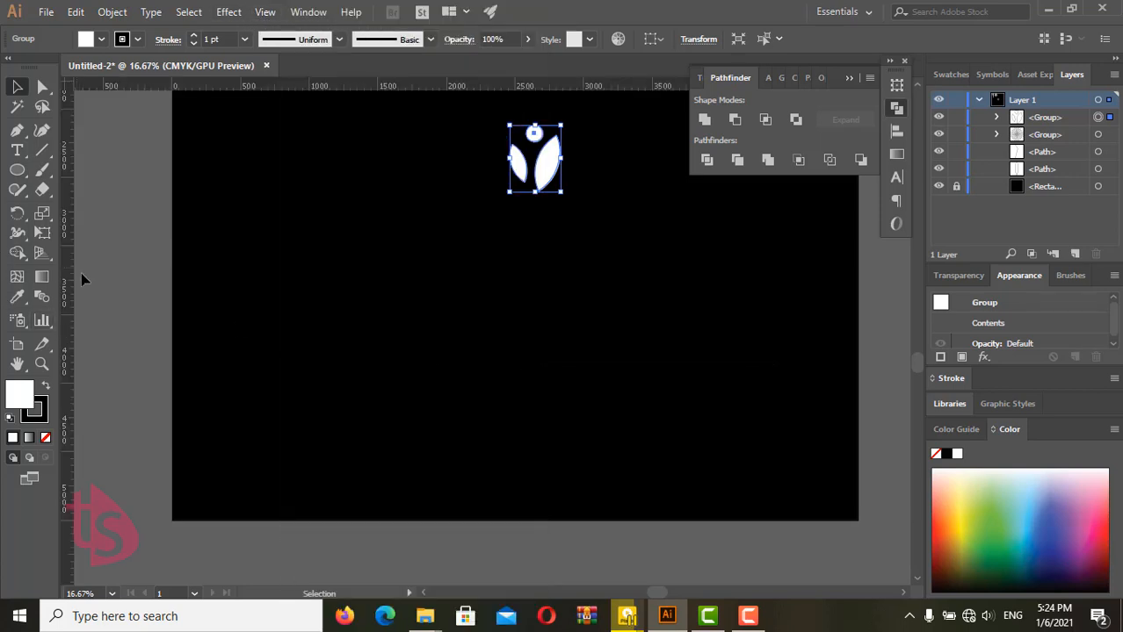
pyautogui.moveTo(69, 324); pyautogui.dragTo(535, 375)
pyautogui.moveTo(535, 369); pyautogui.dragTo(536, 364)
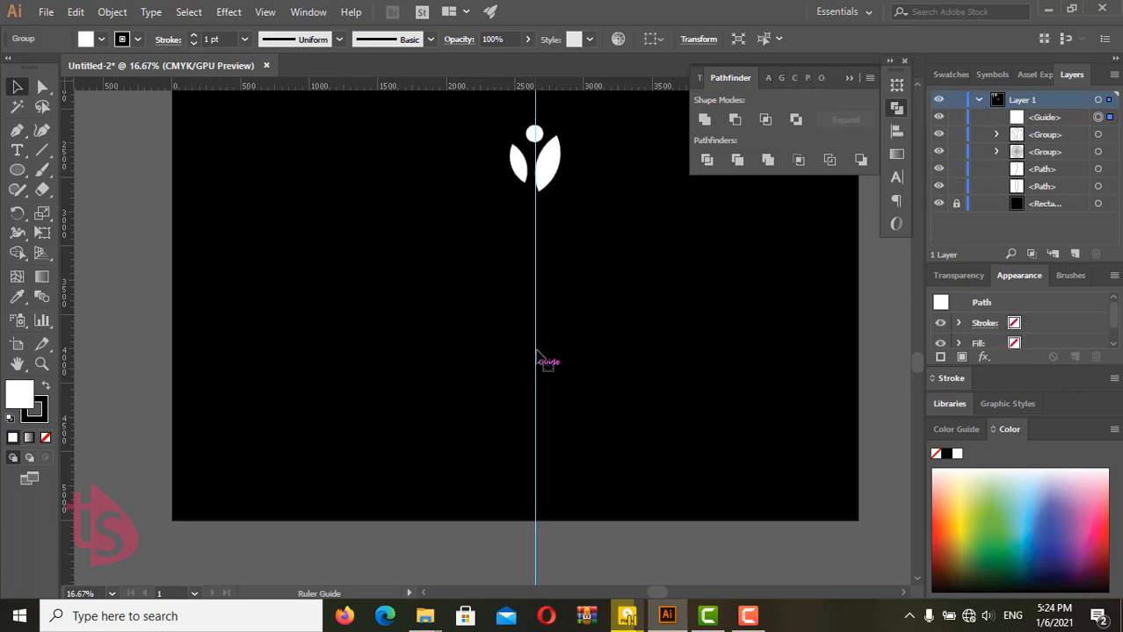
# Draw a circle about 456 px in diameter centred on the vertical guide, just below the motif.
pyautogui.click(14, 170)
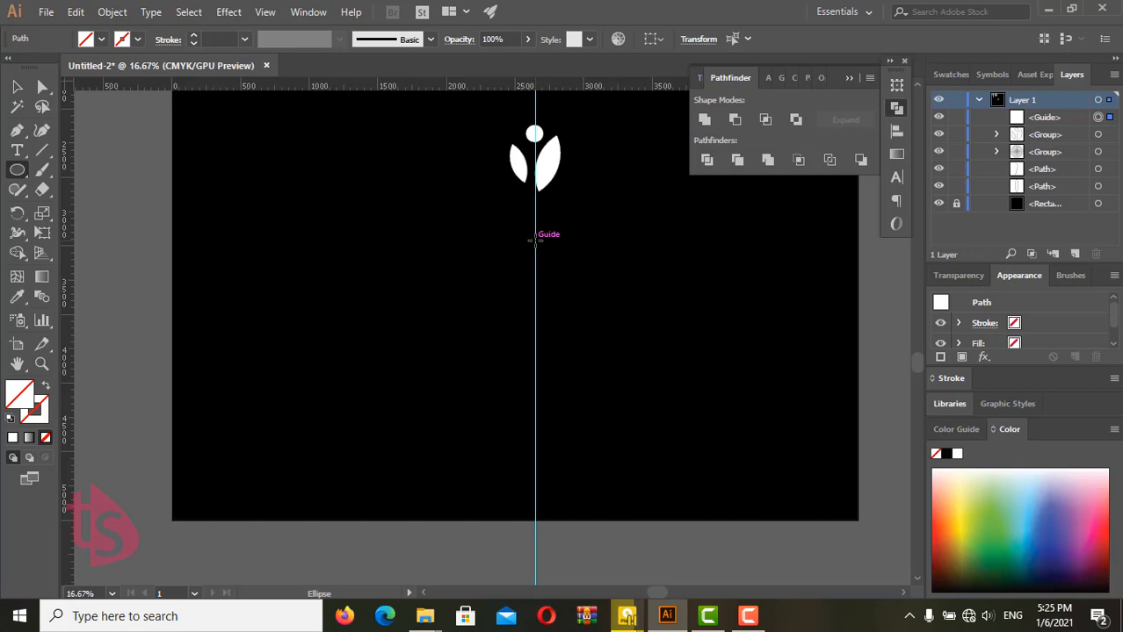
pyautogui.moveTo(534, 239); pyautogui.dragTo(567, 257)
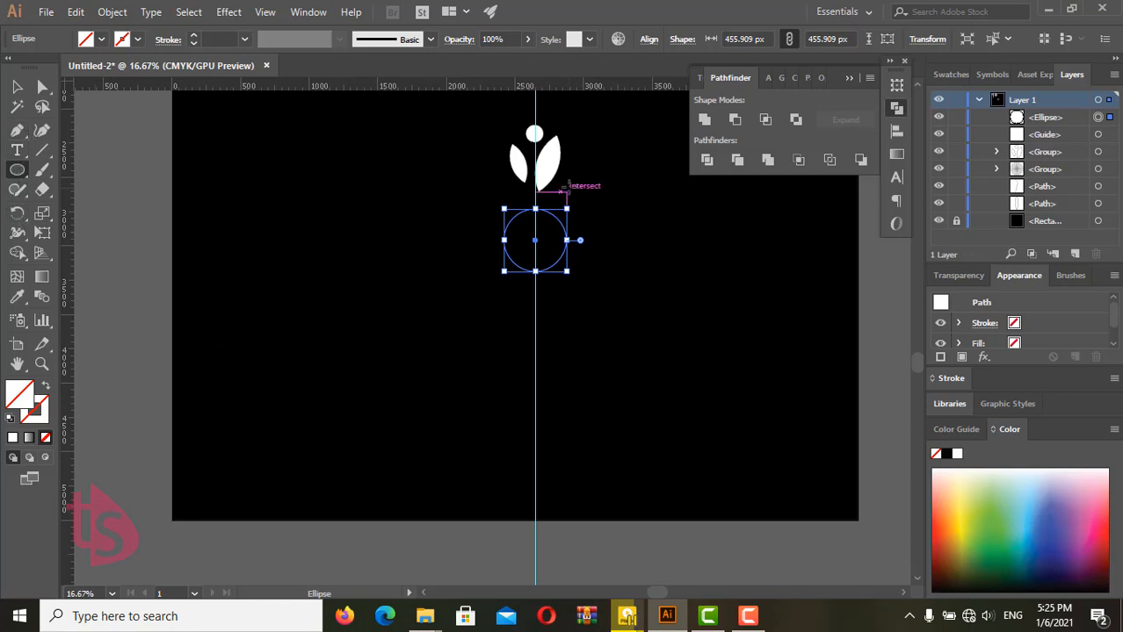
pyautogui.click(16, 86)
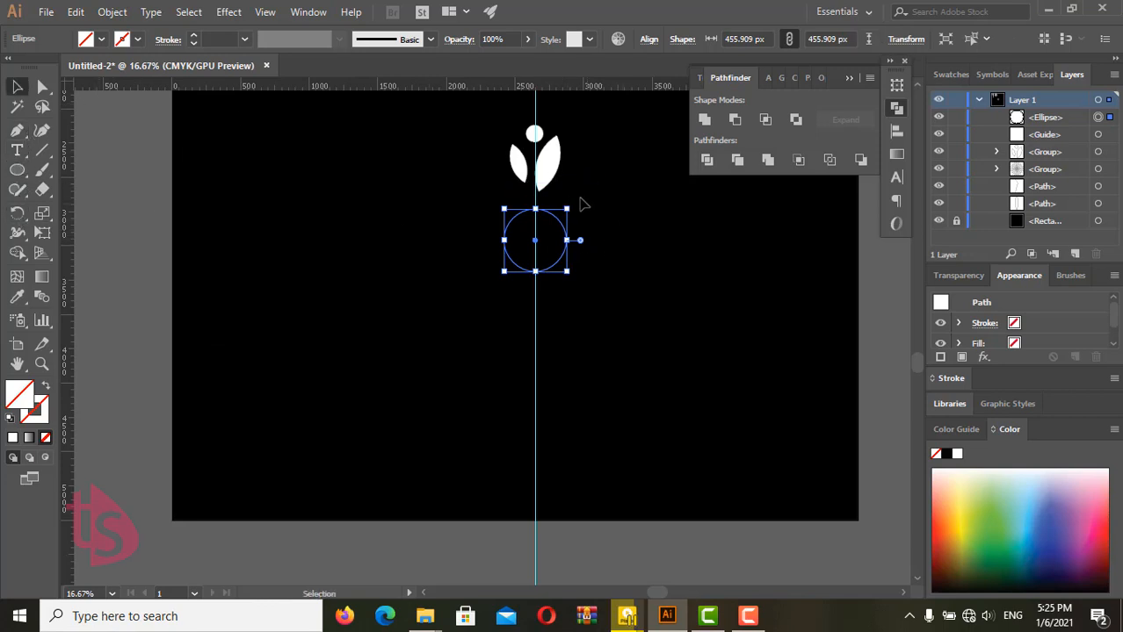
# Give the circle below the motif a white stroke and no fill.
pyautogui.click(550, 171)
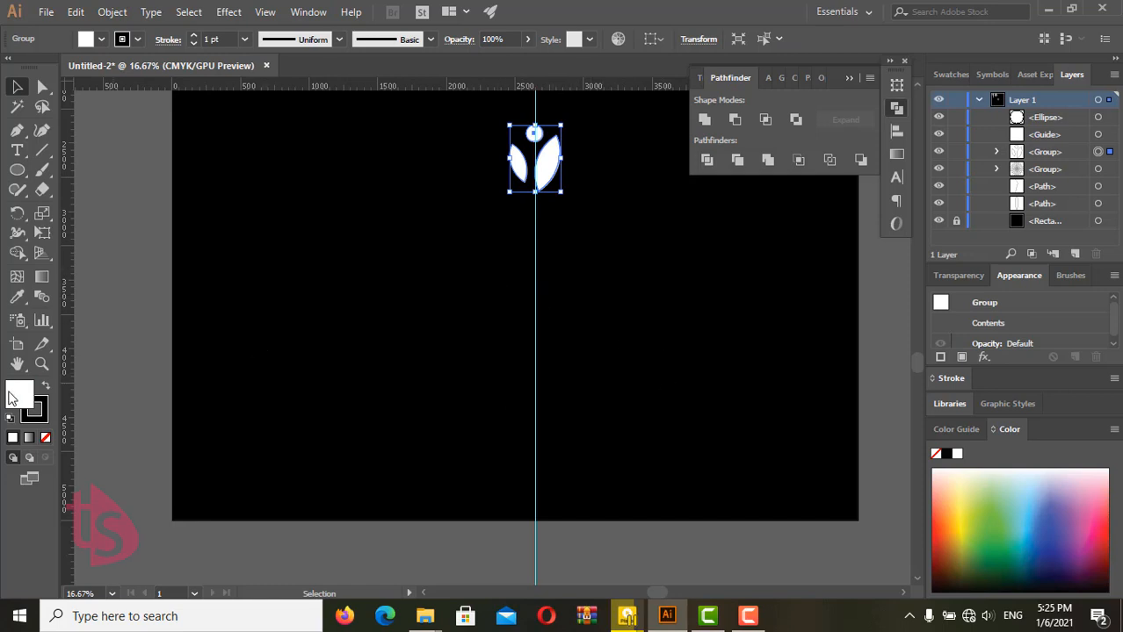
pyautogui.moveTo(627, 234); pyautogui.dragTo(448, 306)
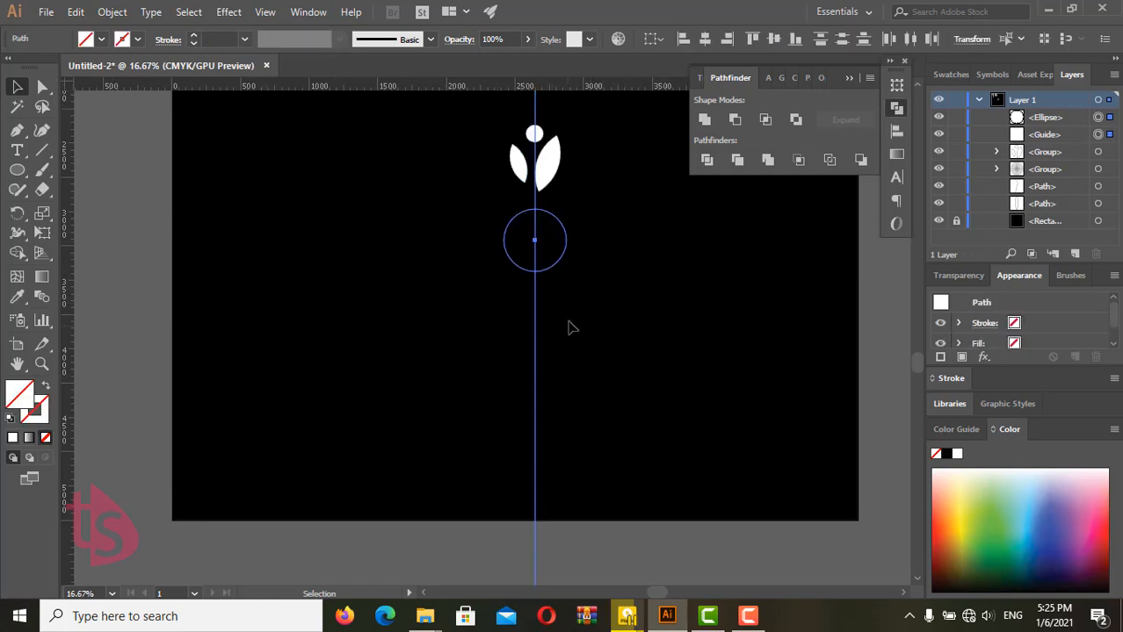
pyautogui.click(12, 418)
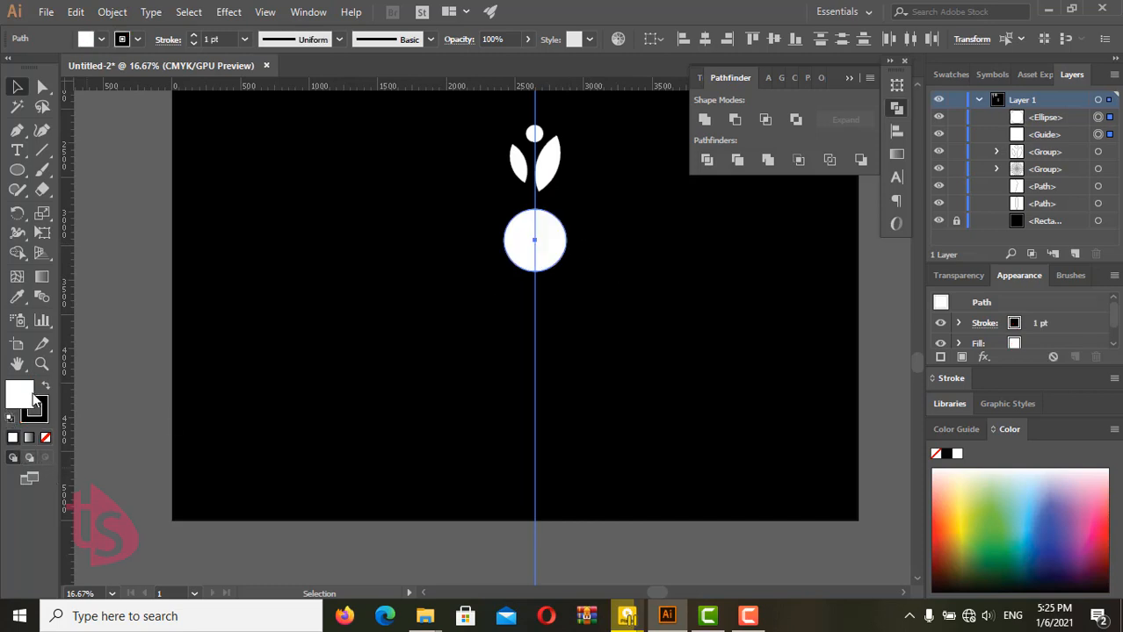
pyautogui.click(45, 390)
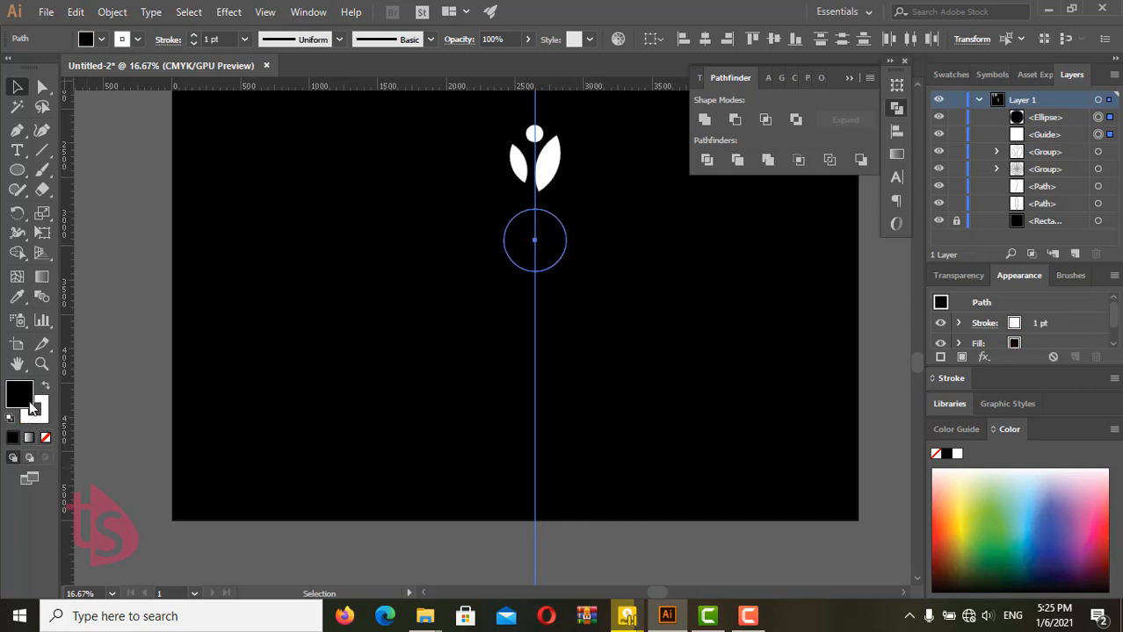
pyautogui.click(46, 438)
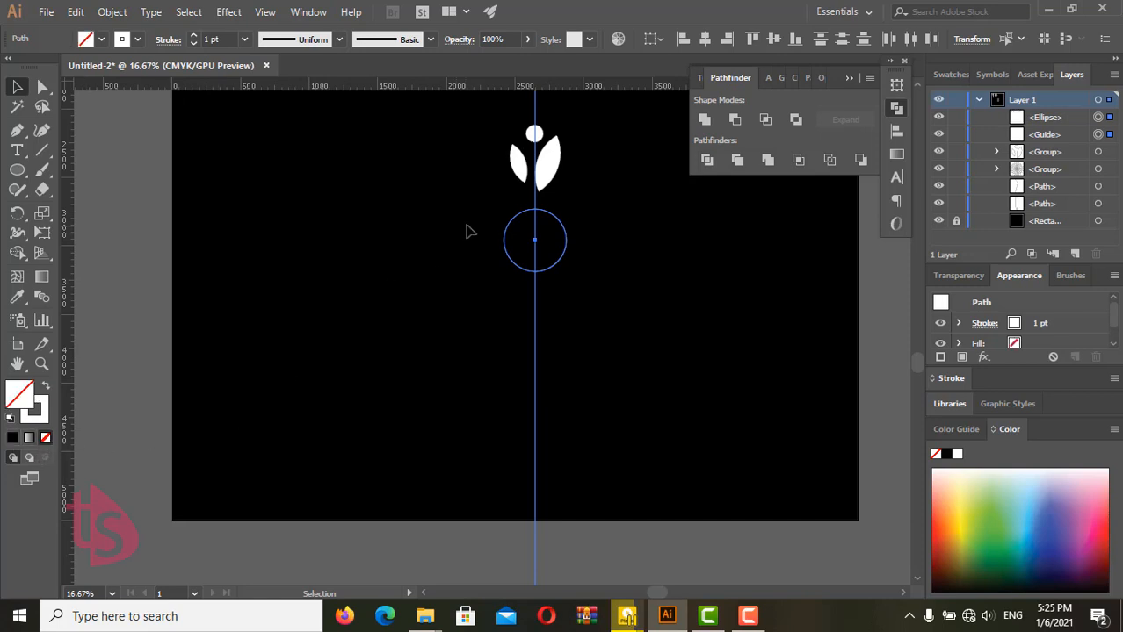
# Make a rotated copy of the grouped motif around the circle's centre, with an angle of 360/10.
pyautogui.click(15, 216)
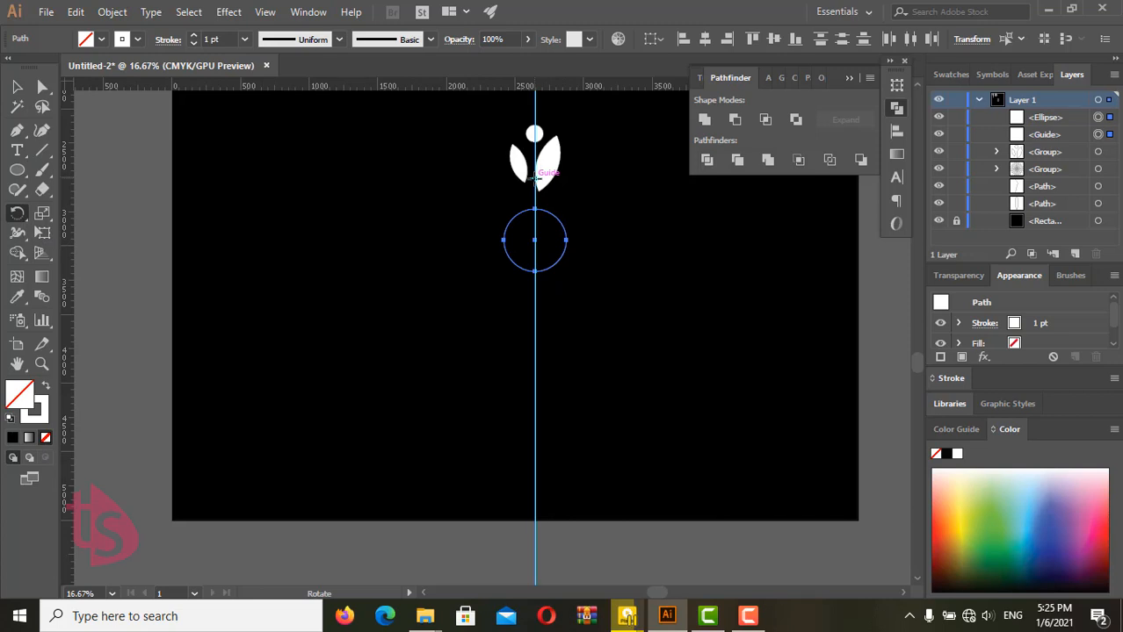
pyautogui.click(535, 239)
pyautogui.click(536, 241)
pyautogui.keyDown('alt'); pyautogui.click(535, 240); pyautogui.keyUp('alt')
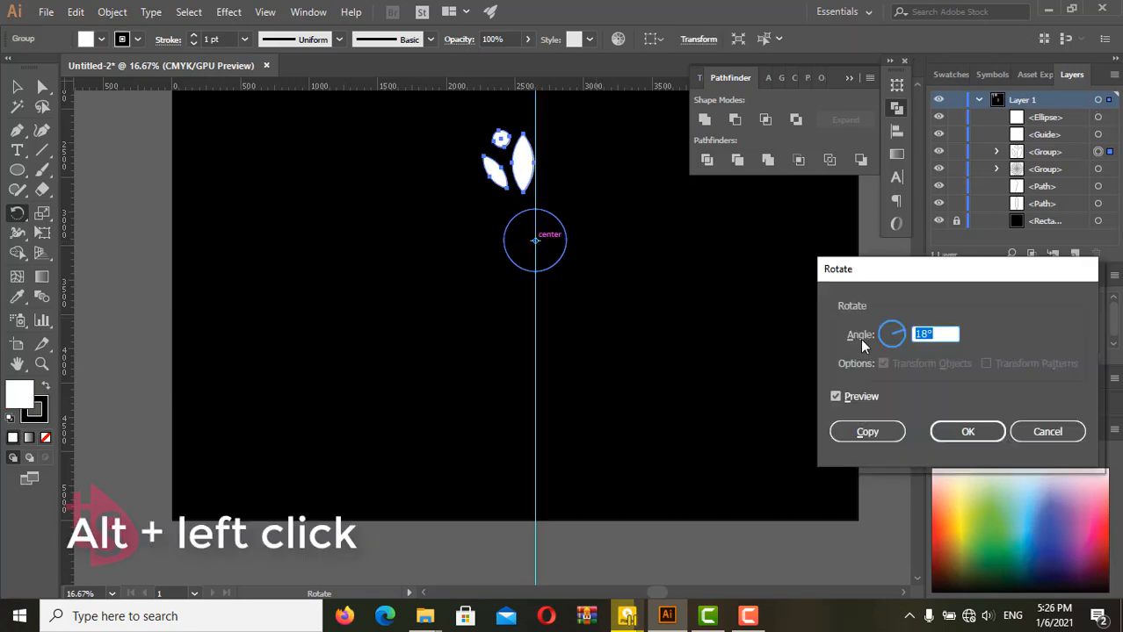
pyautogui.write('360/10')
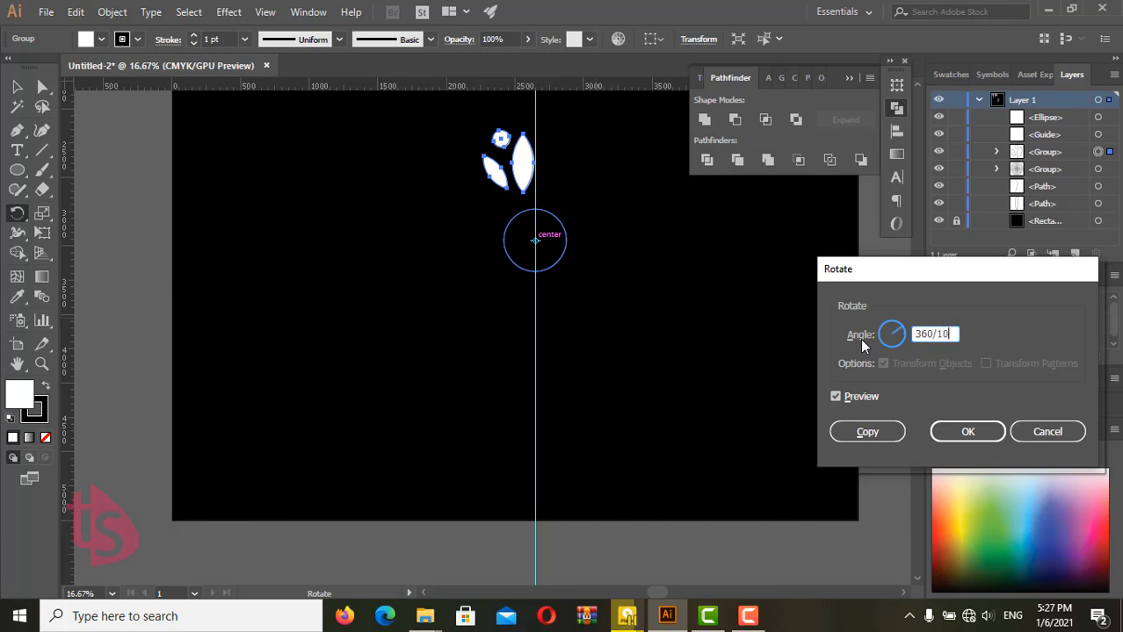
pyautogui.click(854, 436)
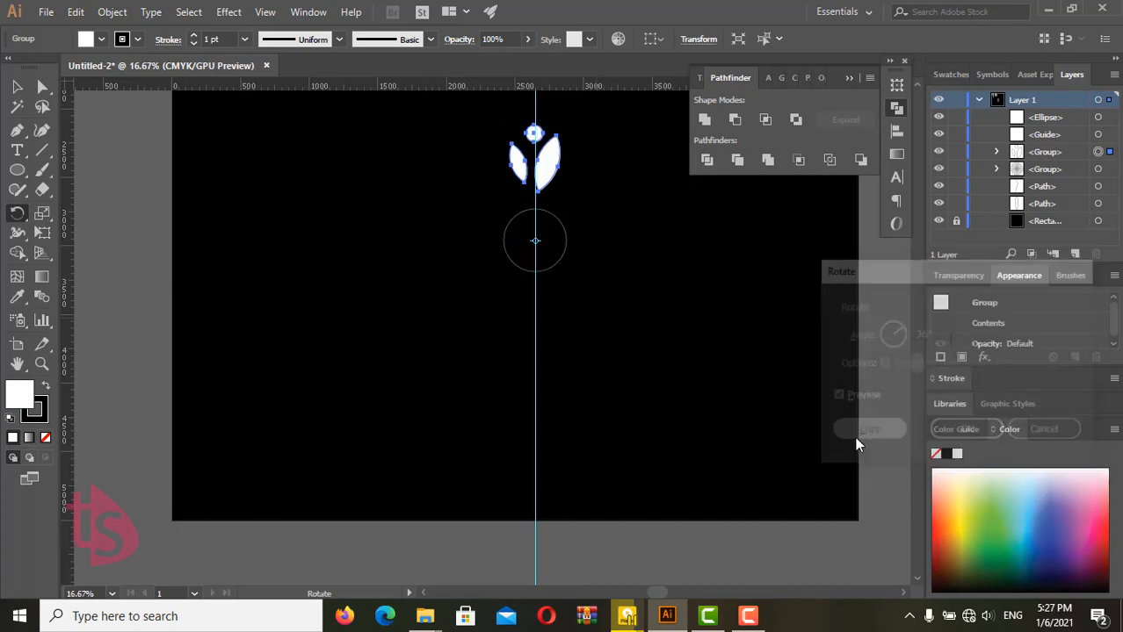
# Repeat the rotated copy around the circle until a full ring of ten motifs is made, and deselect it.
pyautogui.hotkey('ctrl', 'd')
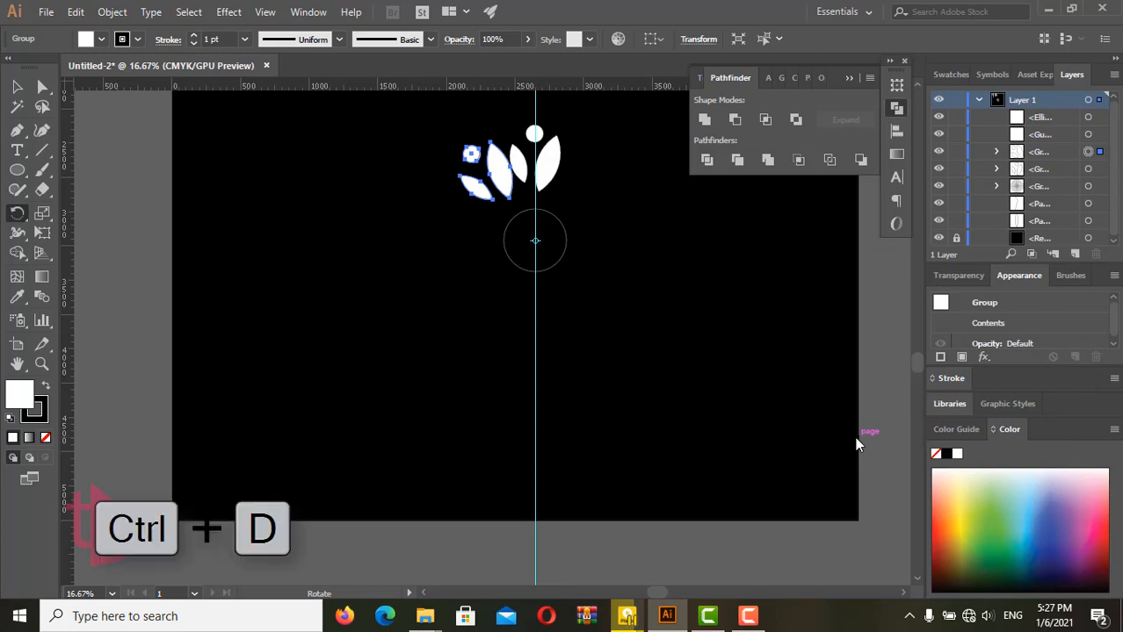
pyautogui.hotkey('ctrl', 'd')
pyautogui.hotkey('ctrl', 'd')
pyautogui.hotkey('ctrl', 'd')
pyautogui.hotkey('ctrl', 'd')
pyautogui.hotkey('ctrl', 'd')
pyautogui.hotkey('ctrl', 'd')
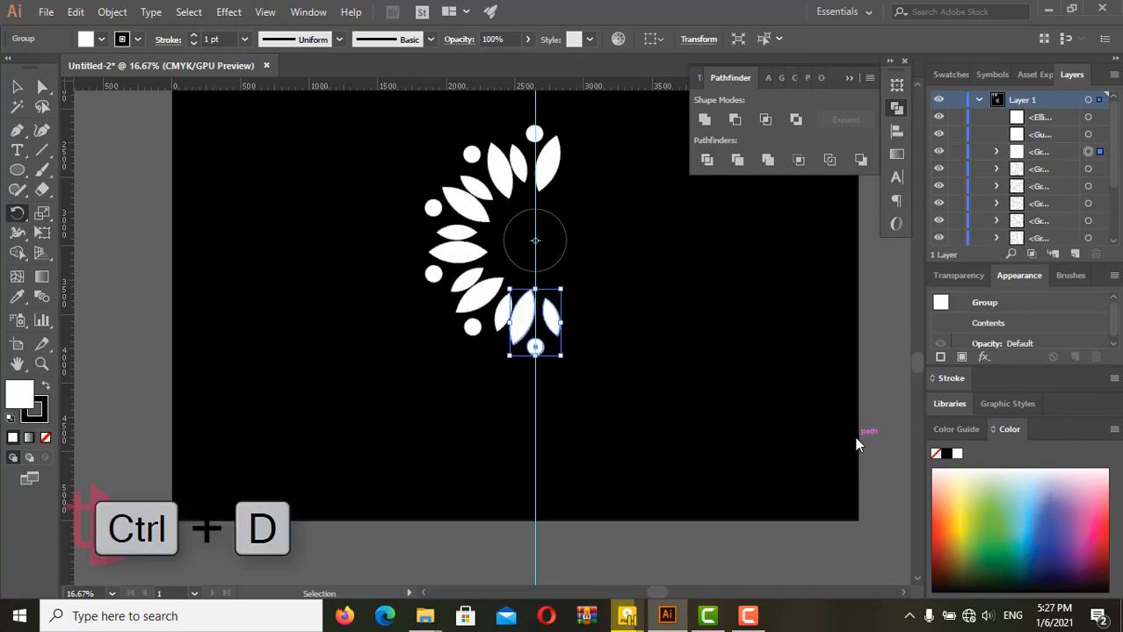
pyautogui.hotkey('ctrl', 'd')
pyautogui.hotkey('ctrl', 'd')
pyautogui.press('r')
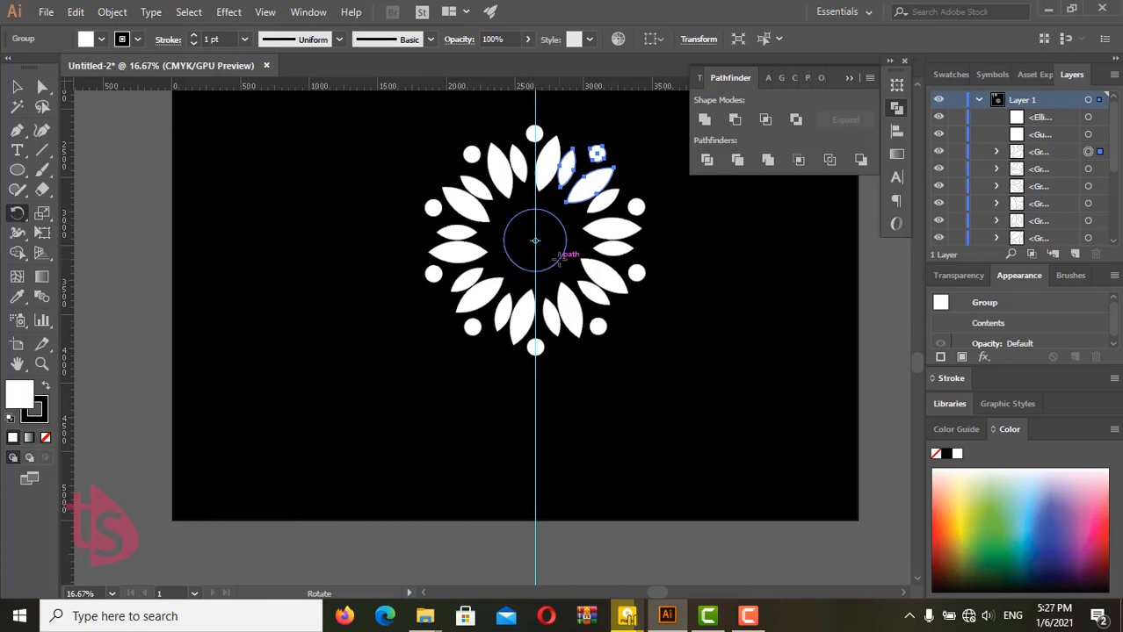
pyautogui.press('v')
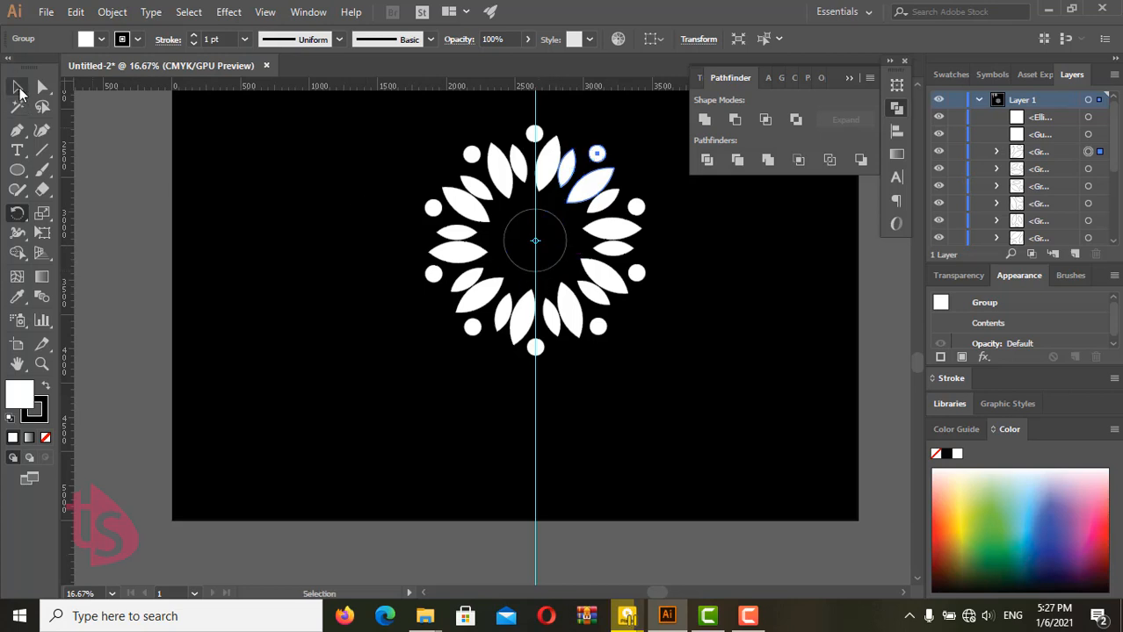
pyautogui.click(711, 400)
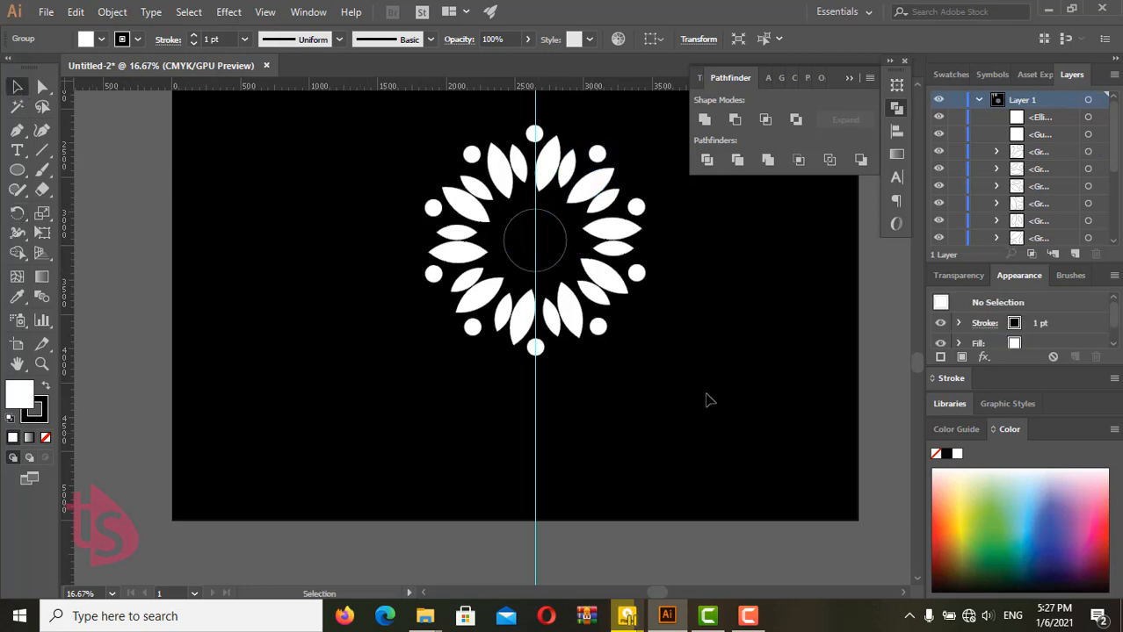
# Fill the circle at the centre of the flower with white.
pyautogui.click(567, 246)
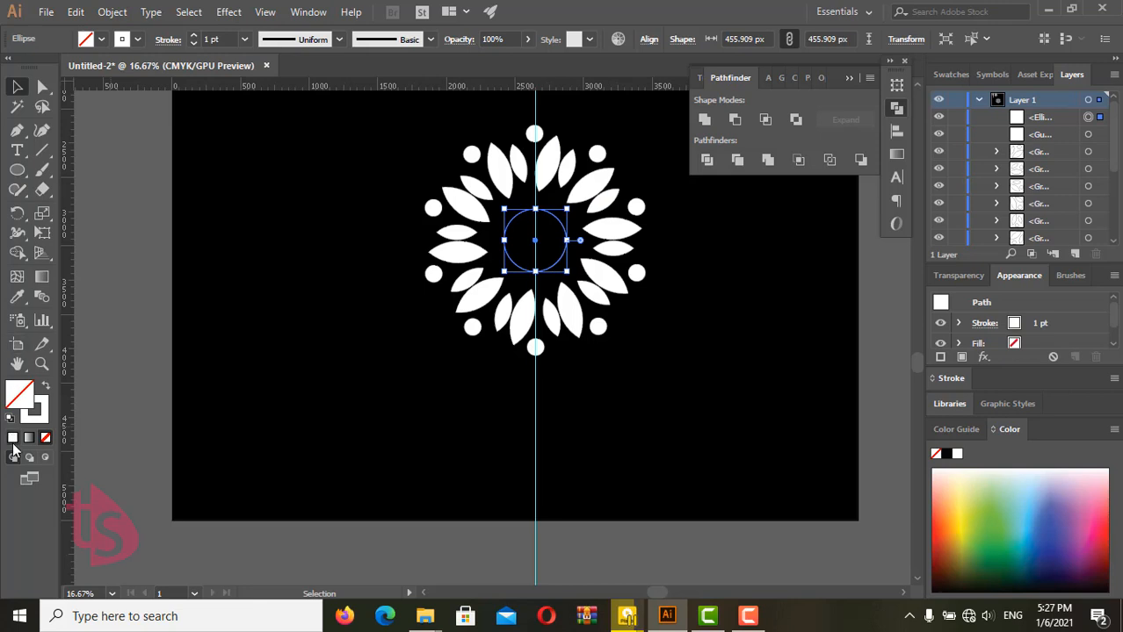
pyautogui.click(12, 439)
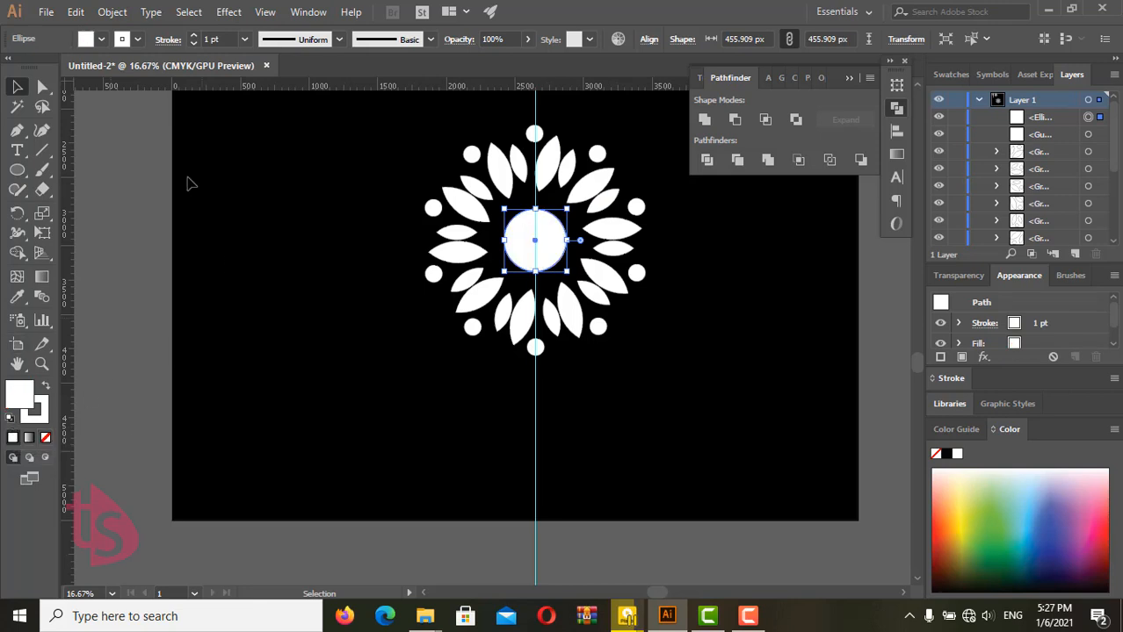
pyautogui.click(275, 235)
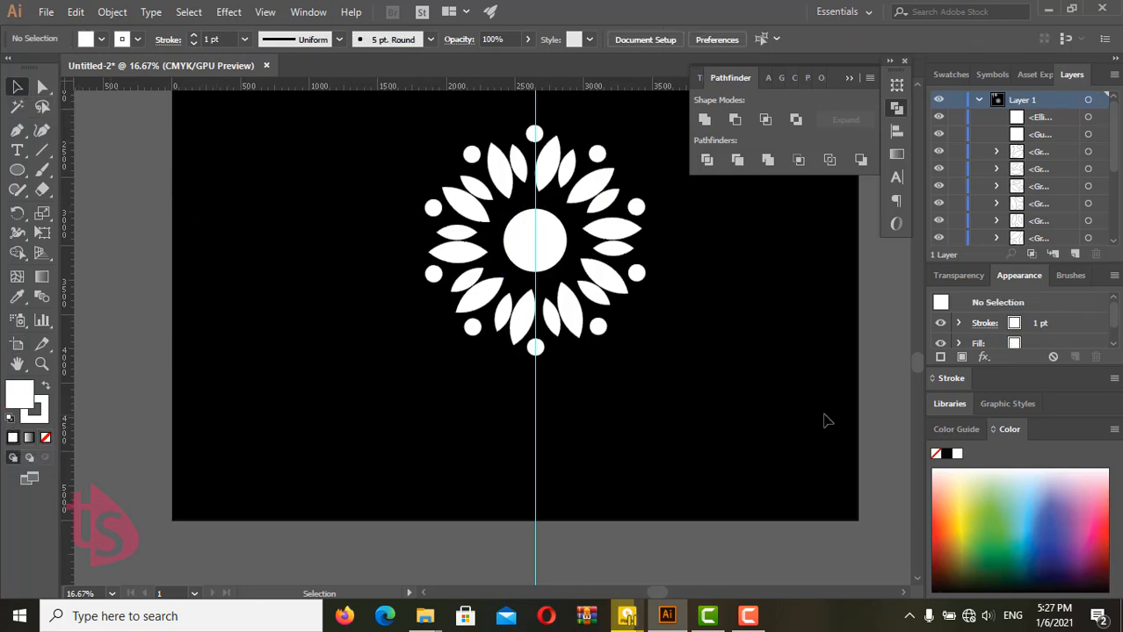
# Draw an open curved peak about 500 px high above the flower's top circle, its tip on the guide, and remove its fill.
pyautogui.scroll(2, 852, 407)
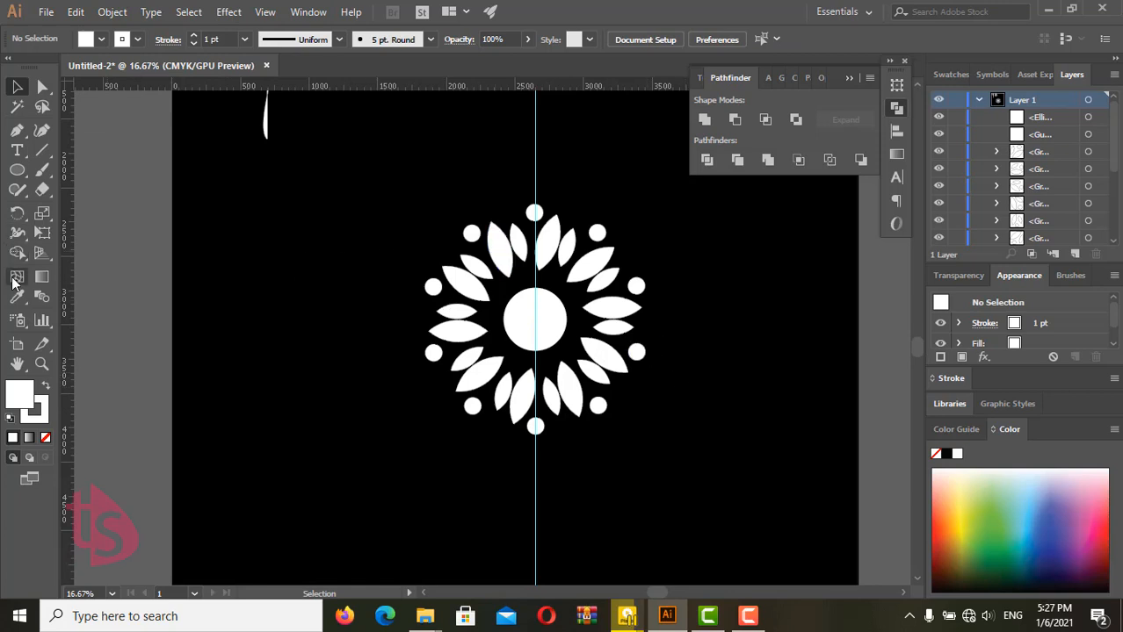
pyautogui.click(17, 131)
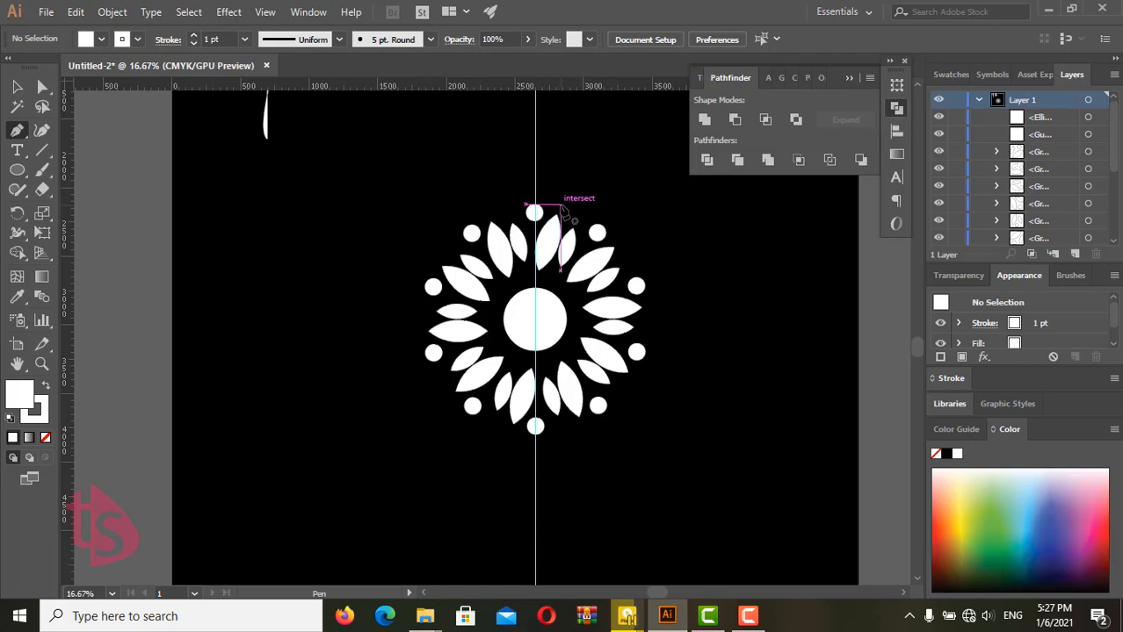
pyautogui.moveTo(560, 204); pyautogui.dragTo(535, 110)
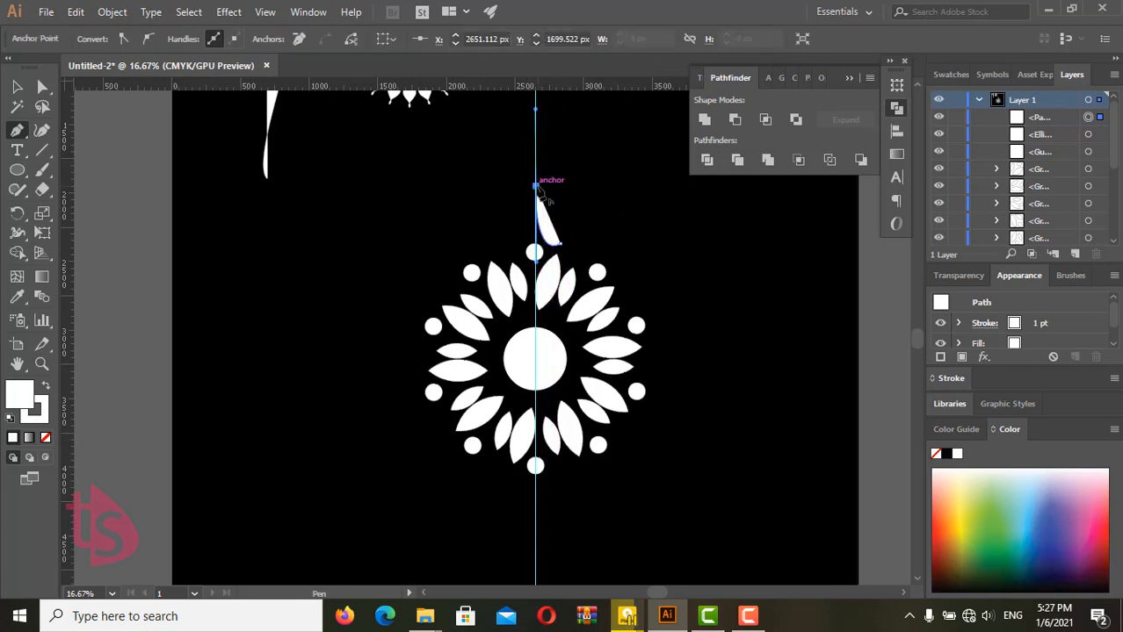
pyautogui.moveTo(535, 186); pyautogui.dragTo(448, 272)
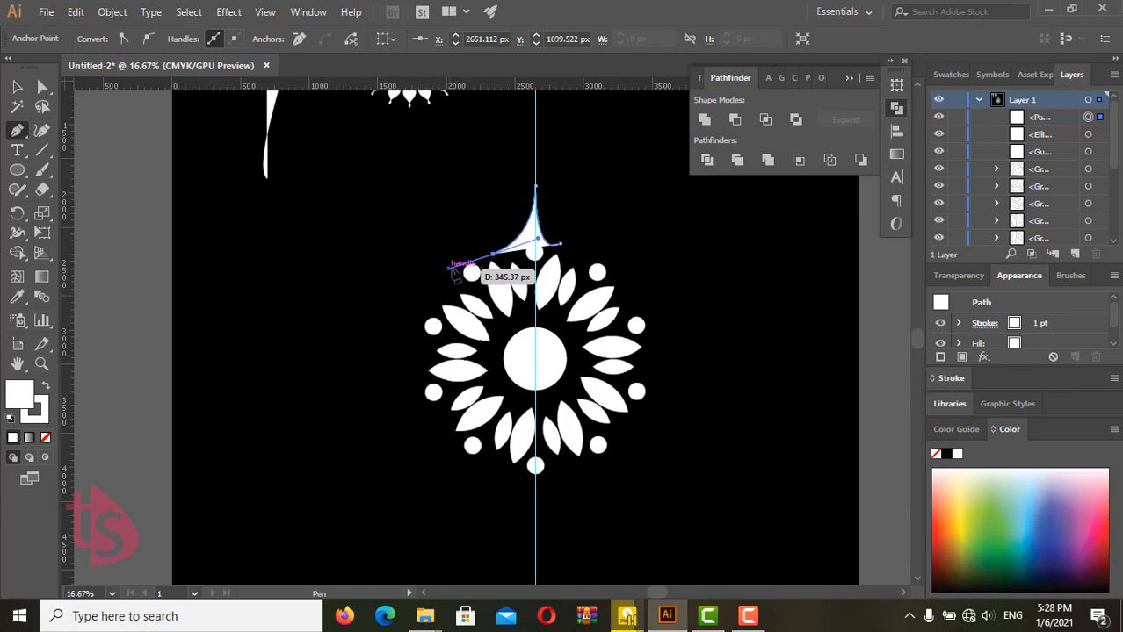
pyautogui.moveTo(558, 250); pyautogui.dragTo(535, 265)
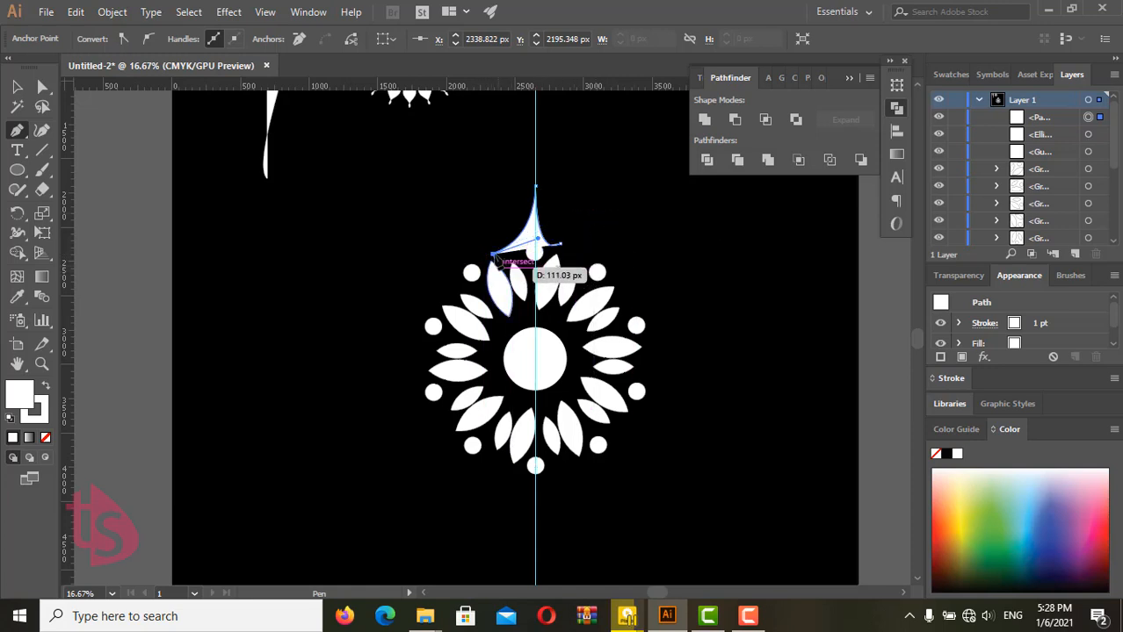
pyautogui.click(461, 227)
pyautogui.hotkey('ctrl', 'z')
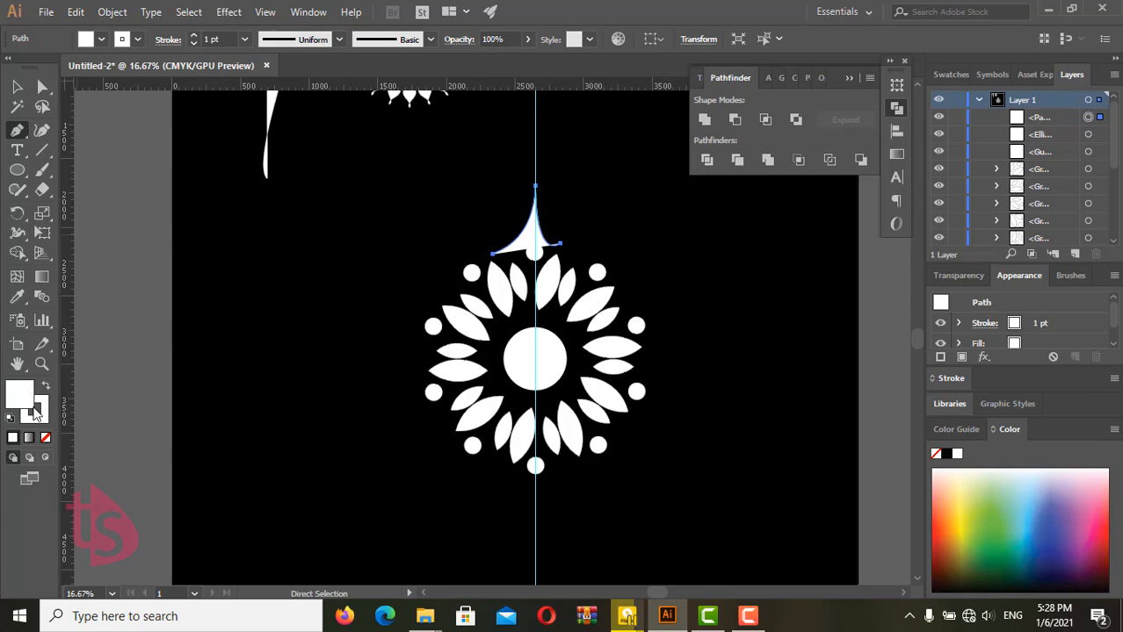
pyautogui.click(46, 438)
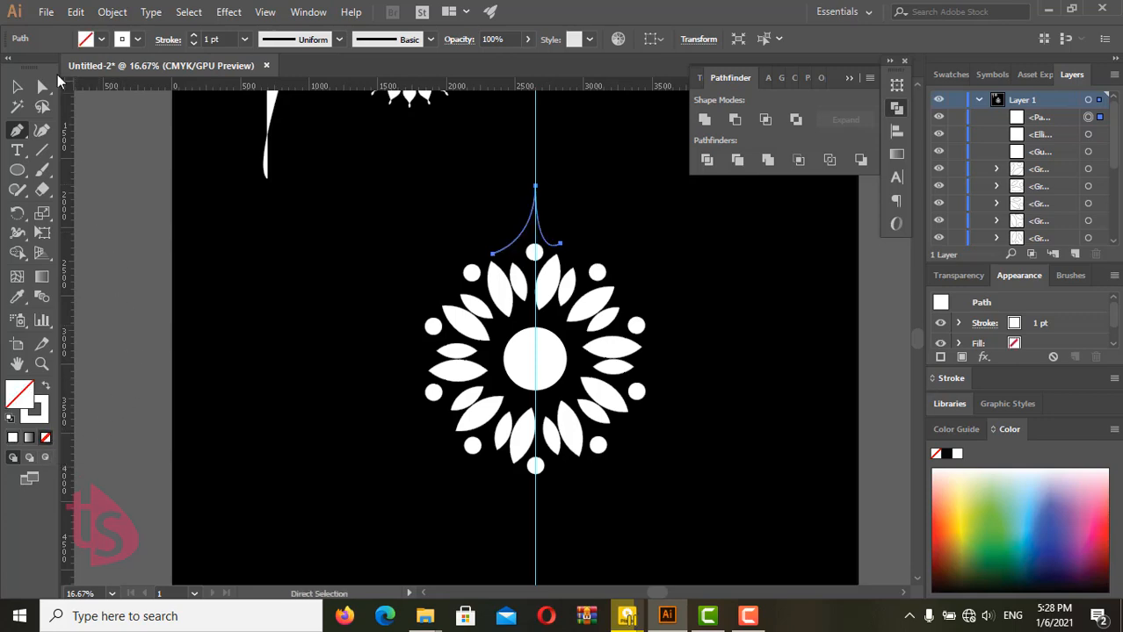
pyautogui.click(75, 11)
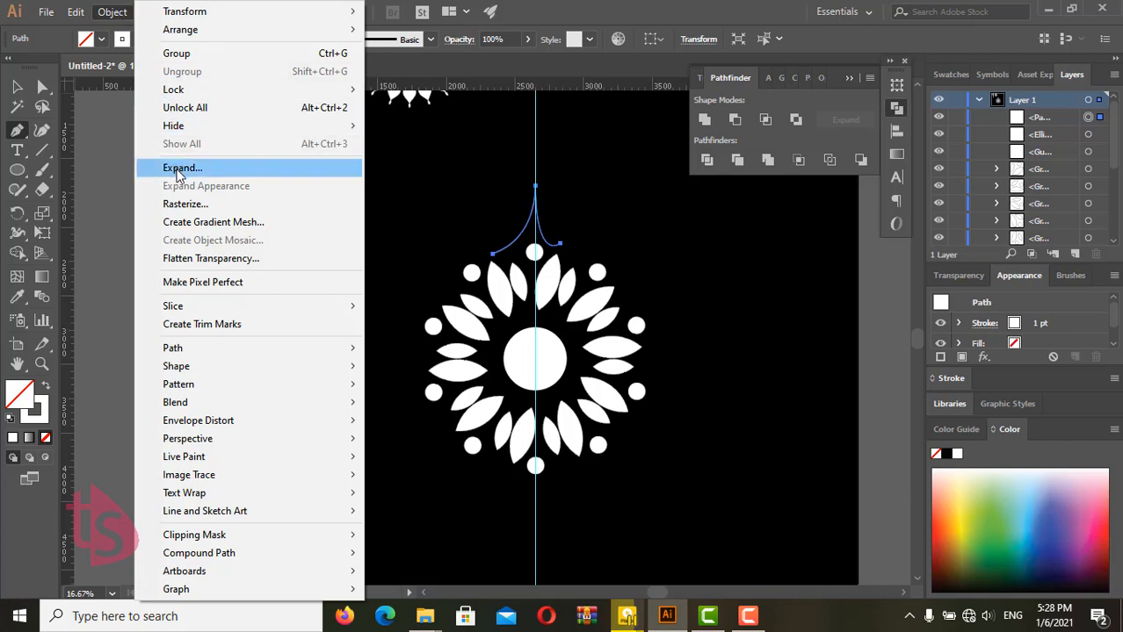
pyautogui.click(503, 183)
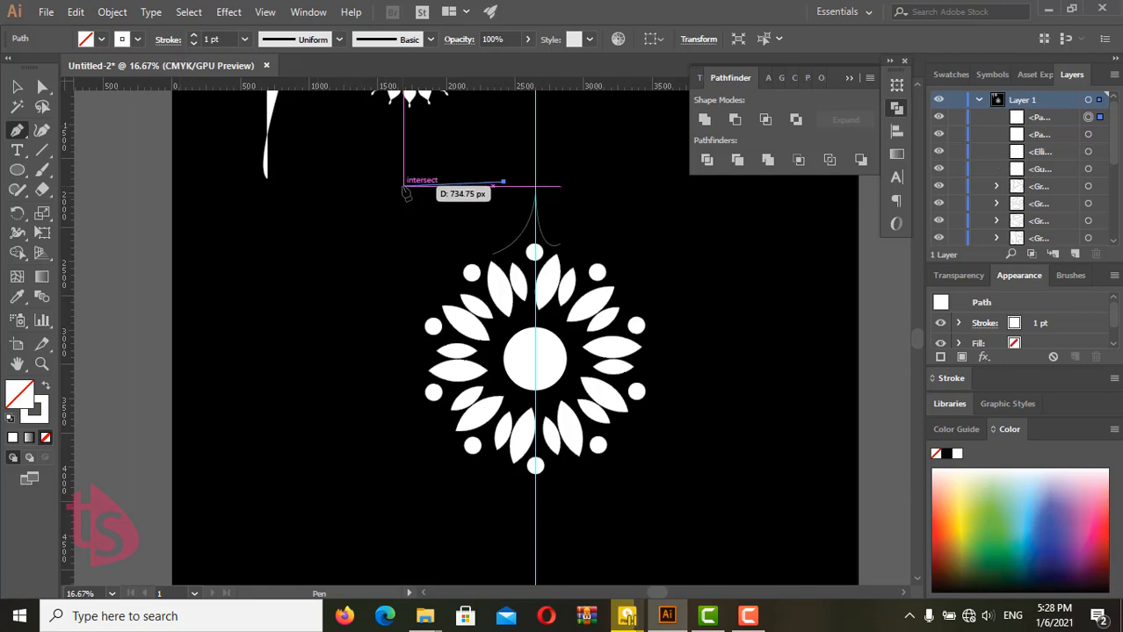
pyautogui.hotkey('ctrl', 'z')
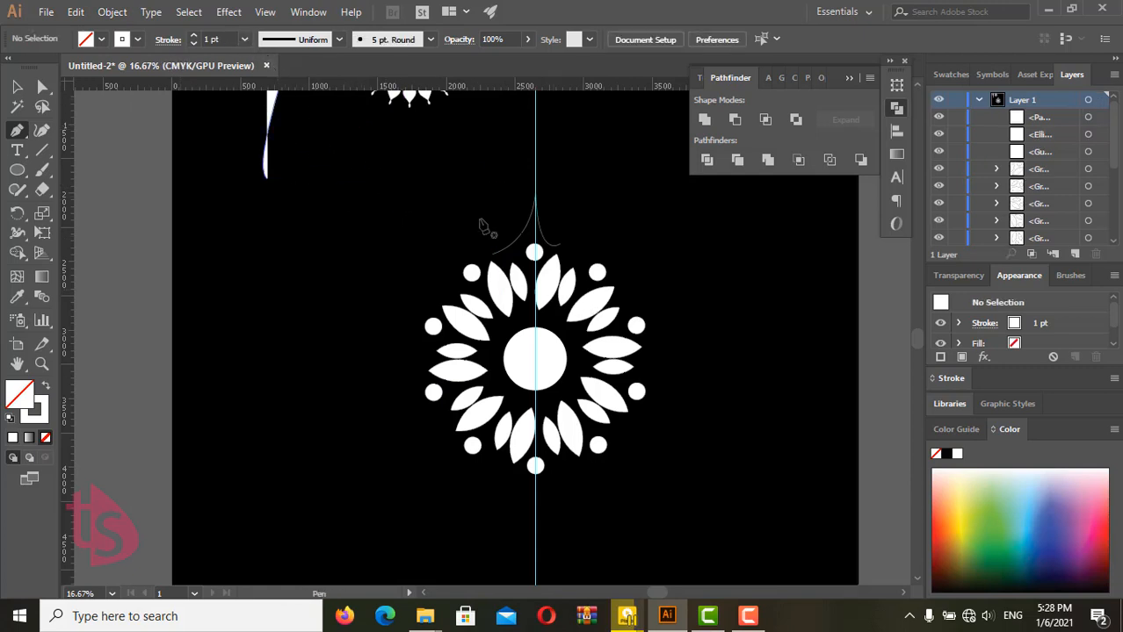
# Set the stroke weight of the curved peak above the flower to 18 pt.
pyautogui.click(17, 86)
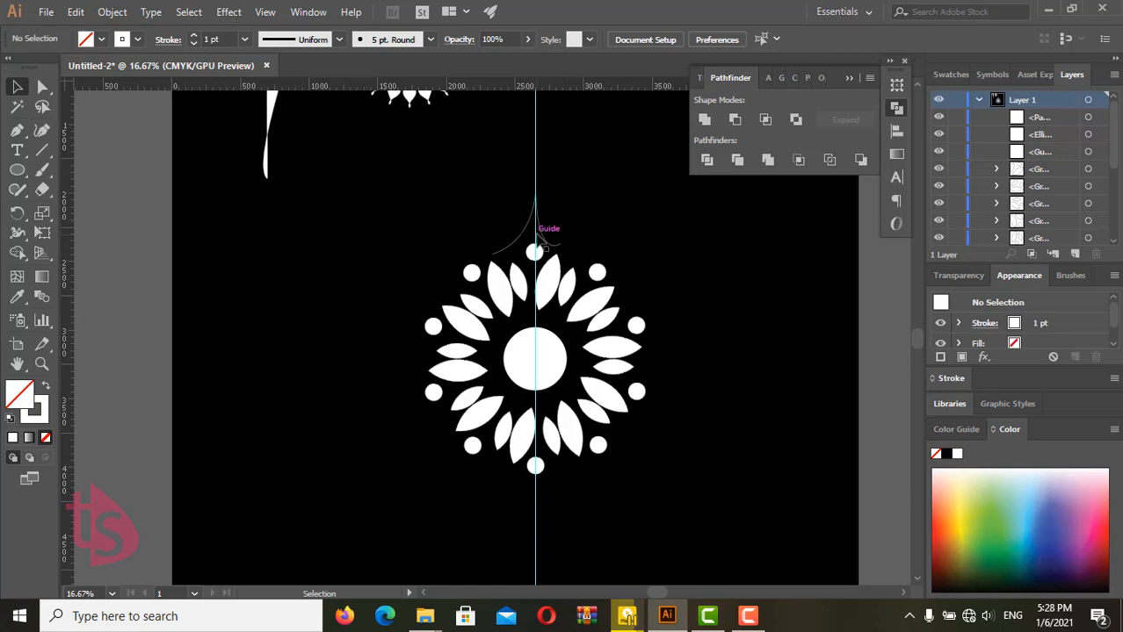
pyautogui.click(536, 230)
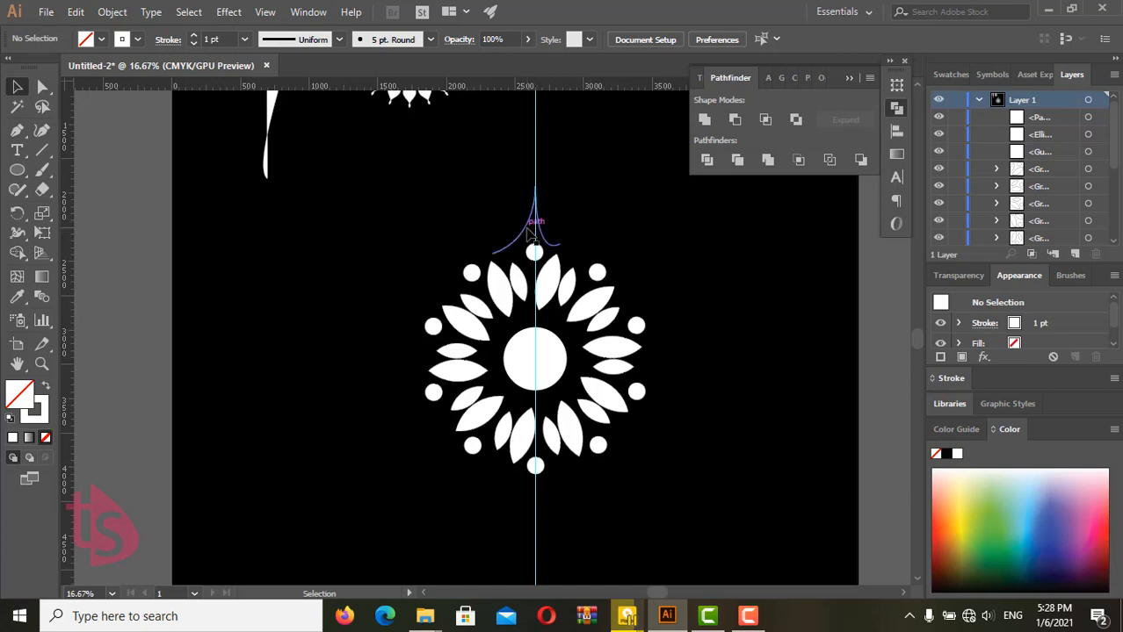
pyautogui.click(244, 39)
pyautogui.click(269, 290)
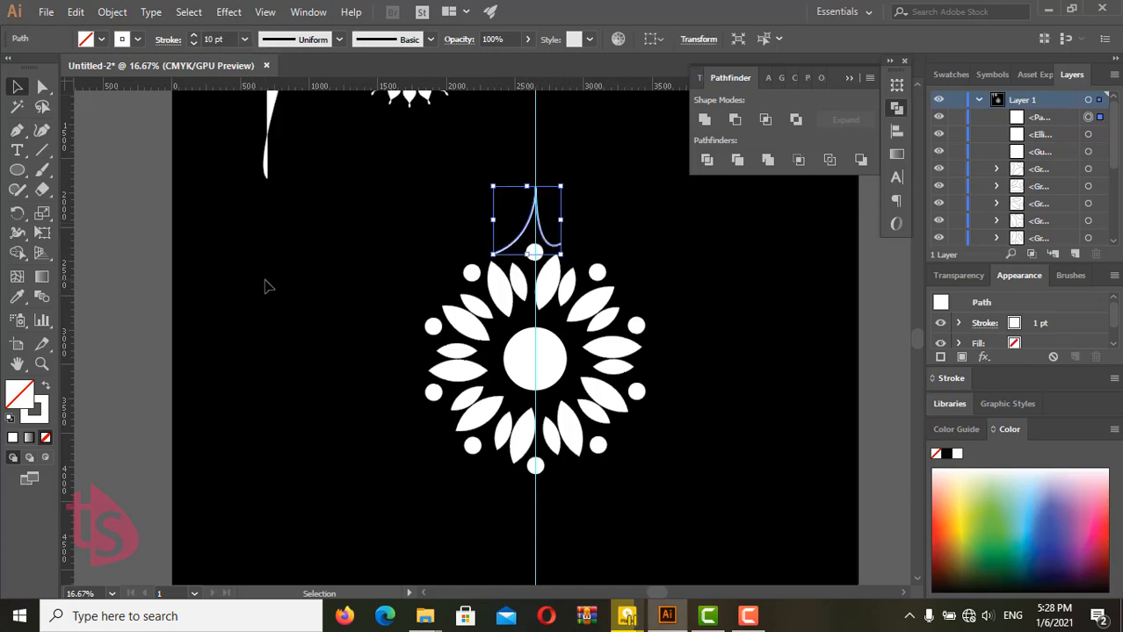
pyautogui.click(244, 39)
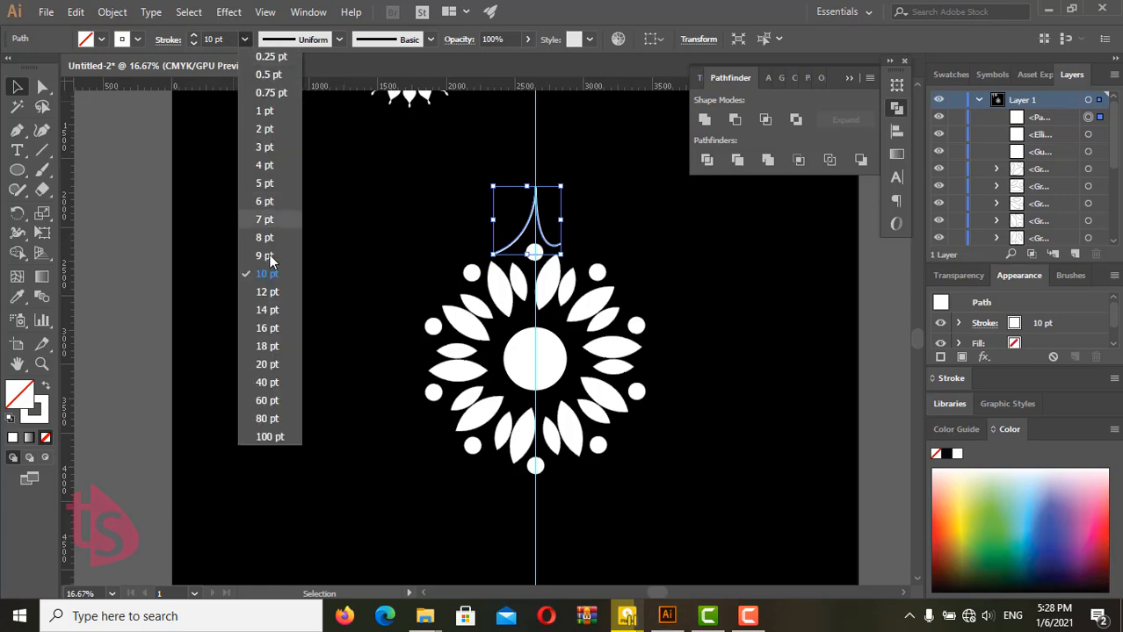
pyautogui.click(267, 341)
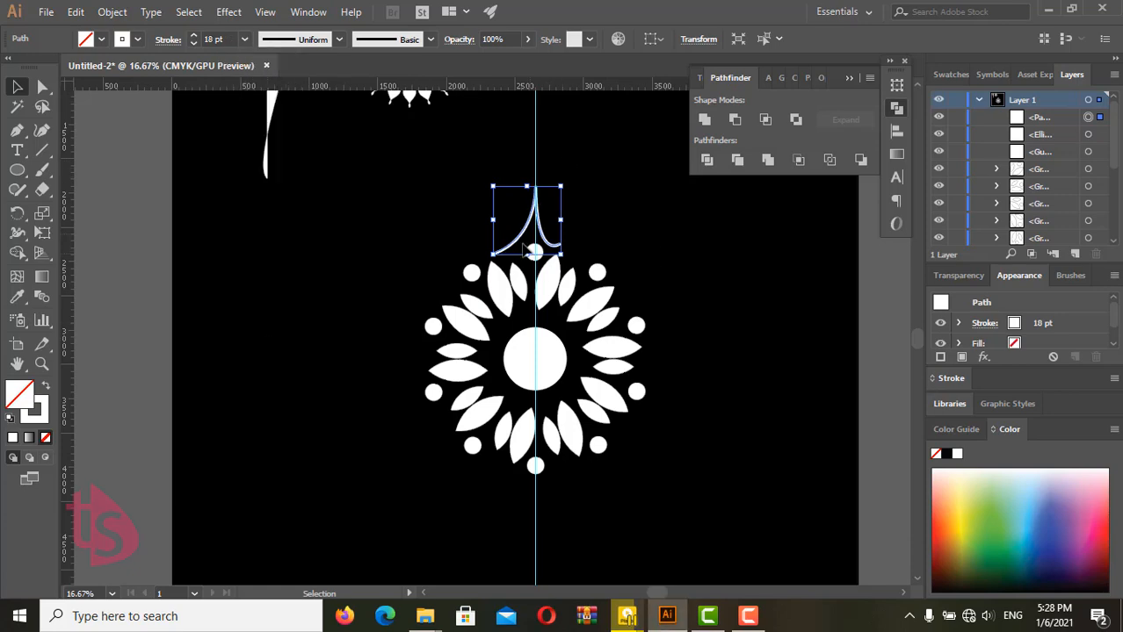
# Expand the fill and stroke of the curved peak above the flower into a filled outline shape.
pyautogui.click(110, 13)
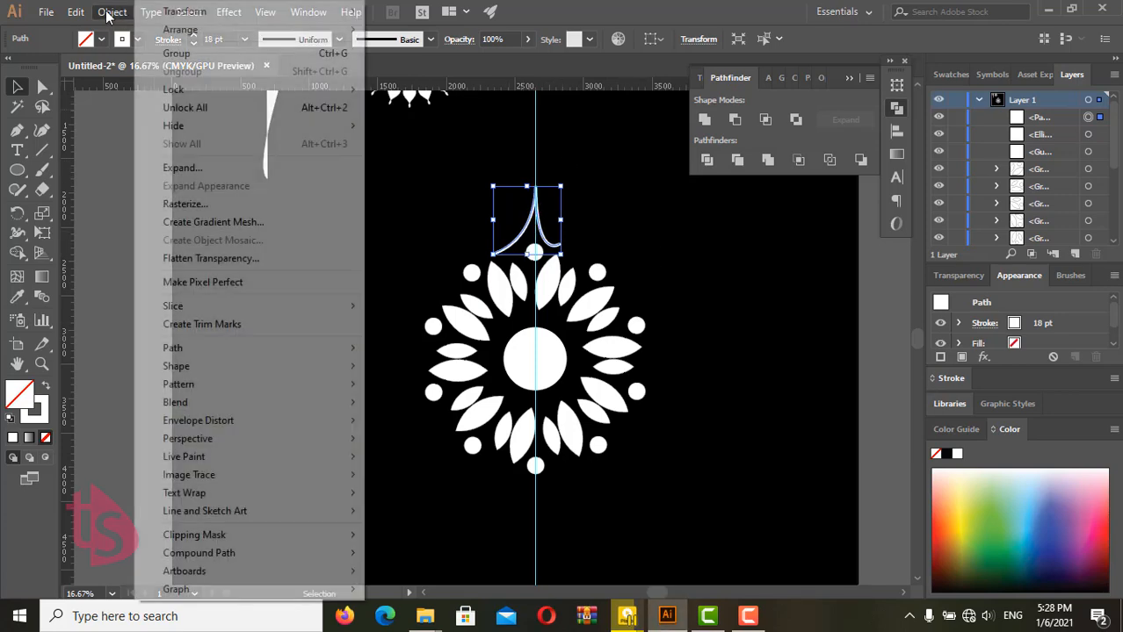
pyautogui.click(184, 168)
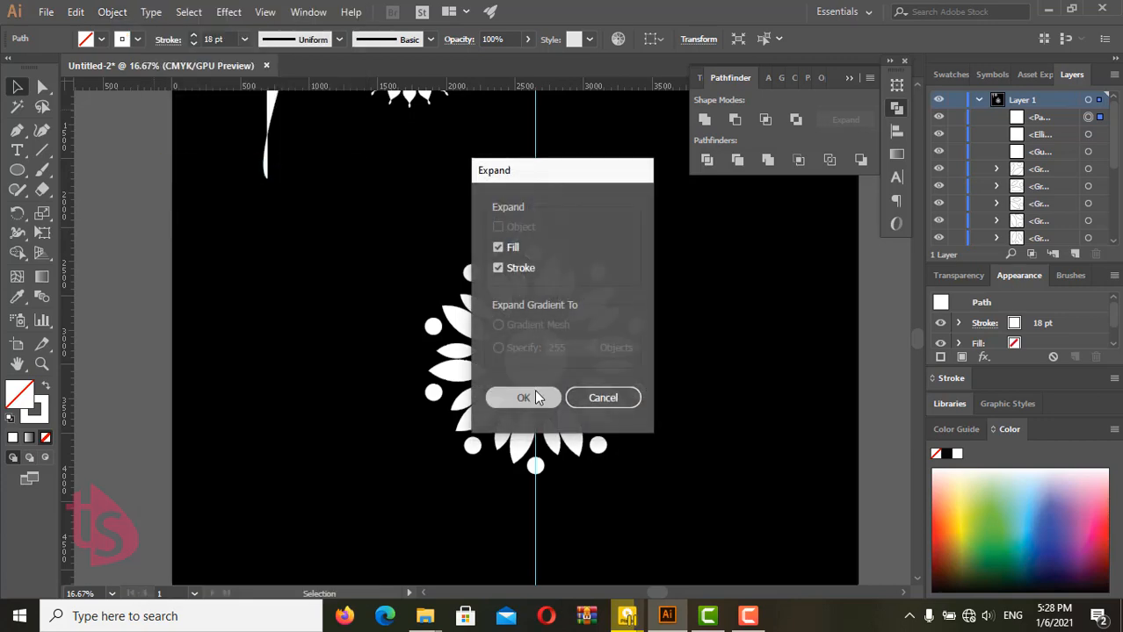
pyautogui.click(523, 398)
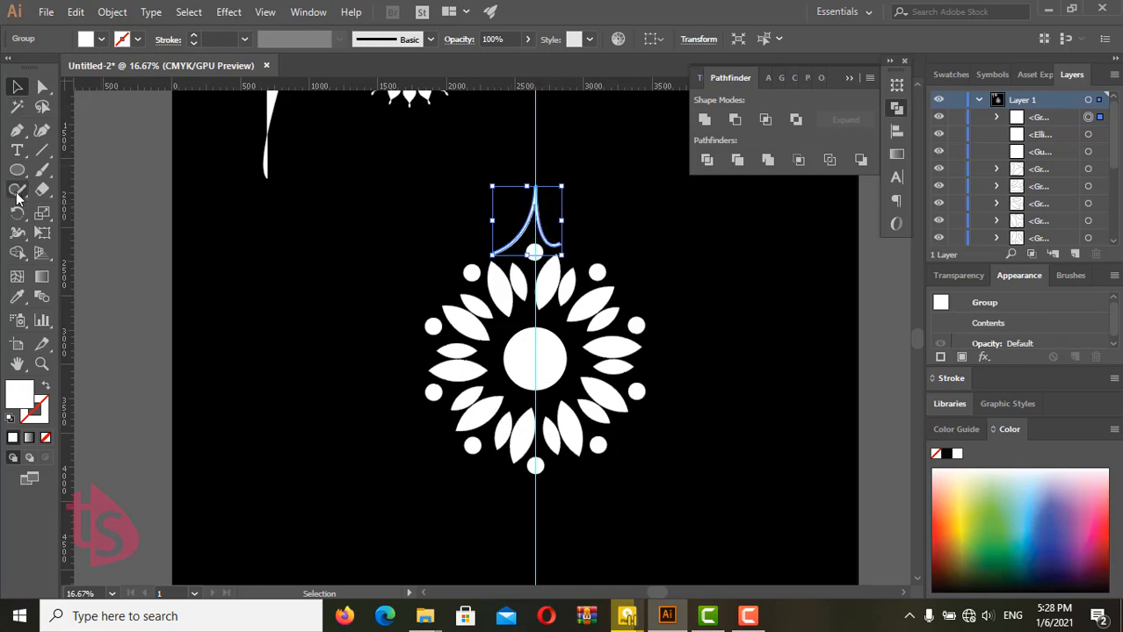
# Make a copy of the expanded peak rotated 36° about the centre of the flower.
pyautogui.click(17, 216)
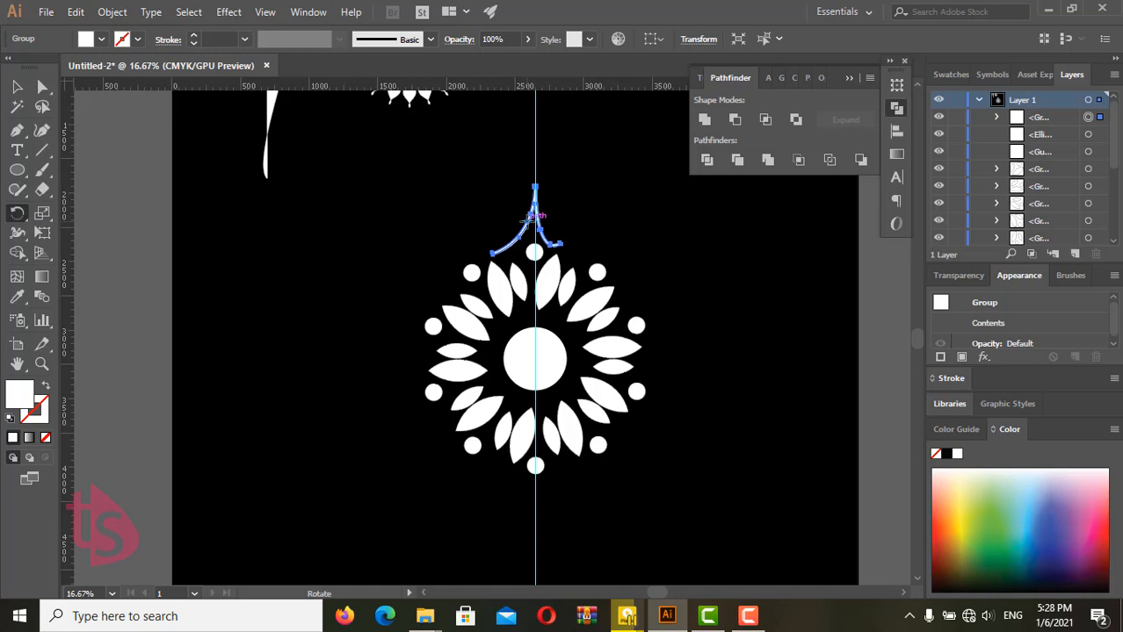
pyautogui.keyDown('alt'); pyautogui.click(537, 360); pyautogui.keyUp('alt')
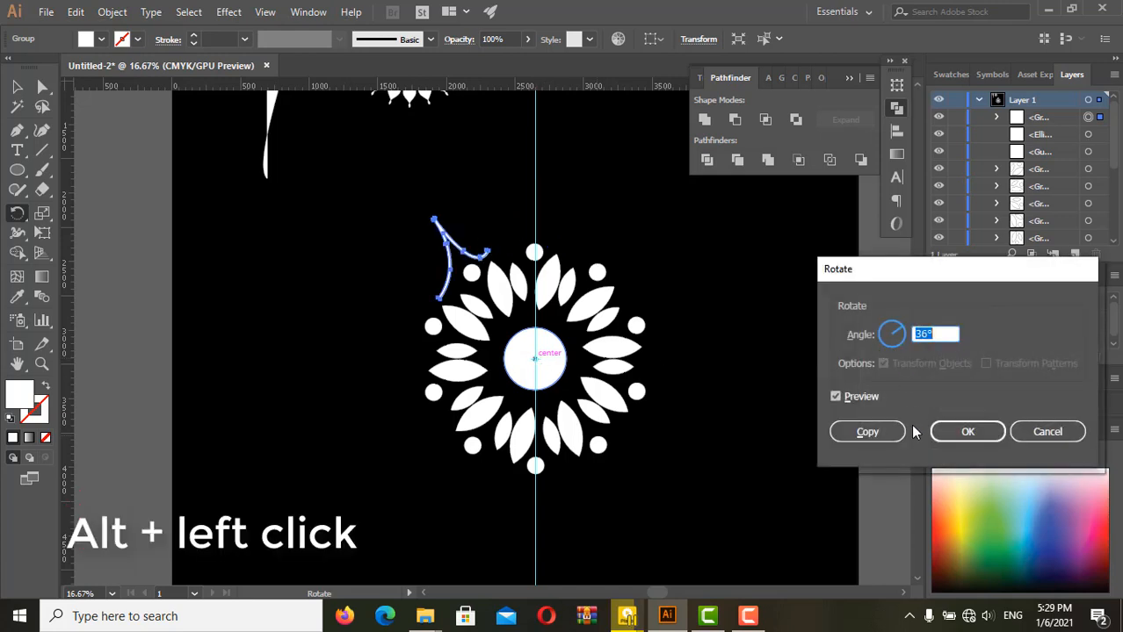
pyautogui.click(869, 432)
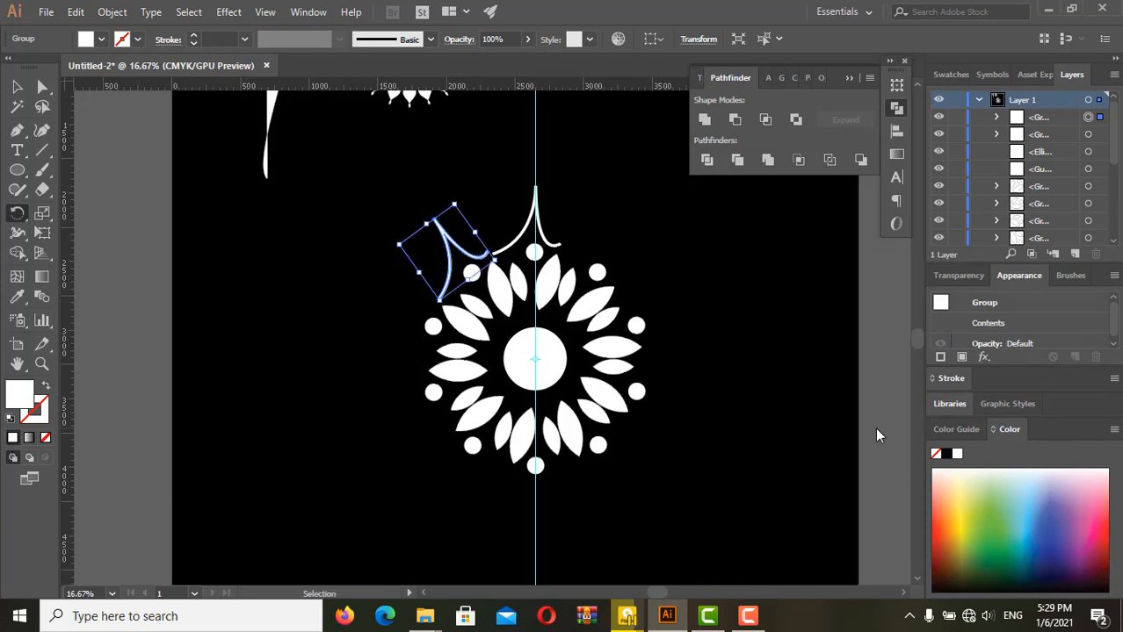
# Repeat the rotated copy of the peak around the flower until the ring holds ten peaks.
pyautogui.hotkey('ctrl', 'd')
pyautogui.hotkey('ctrl', 'd')
pyautogui.hotkey('ctrl', 'd')
pyautogui.hotkey('ctrl', 'd')
pyautogui.hotkey('ctrl', 'd')
pyautogui.hotkey('ctrl', 'd')
pyautogui.hotkey('ctrl', 'd')
pyautogui.hotkey('ctrl', 'd')
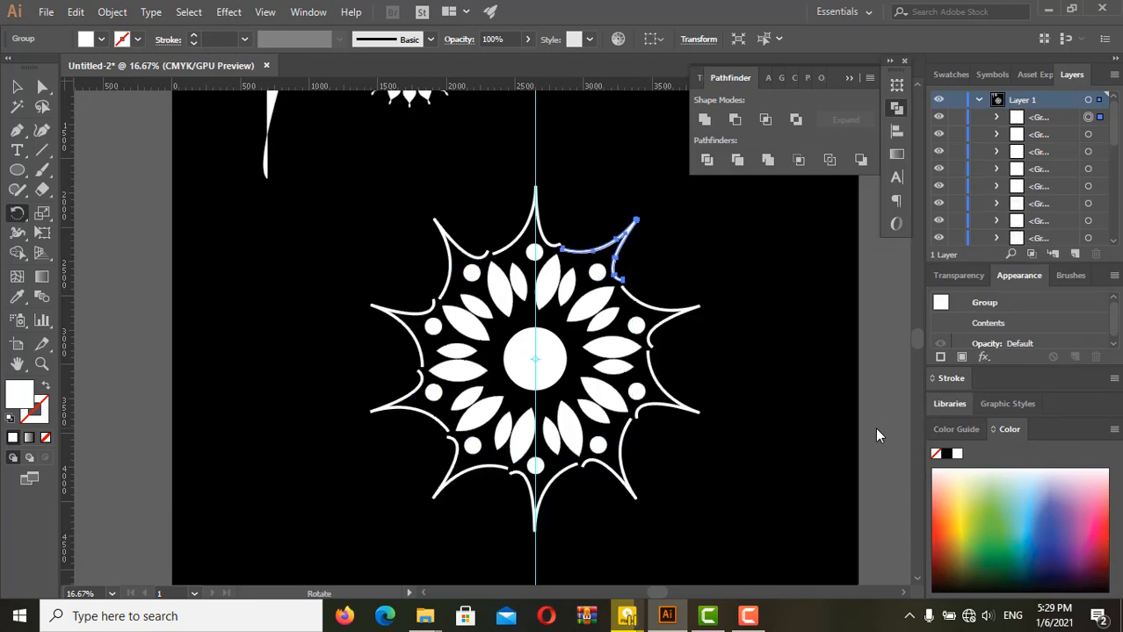
# Draw a white circle about 368 px in diameter in the outer gap just left of the top peak.
pyautogui.scroll(-1, 668, 263)
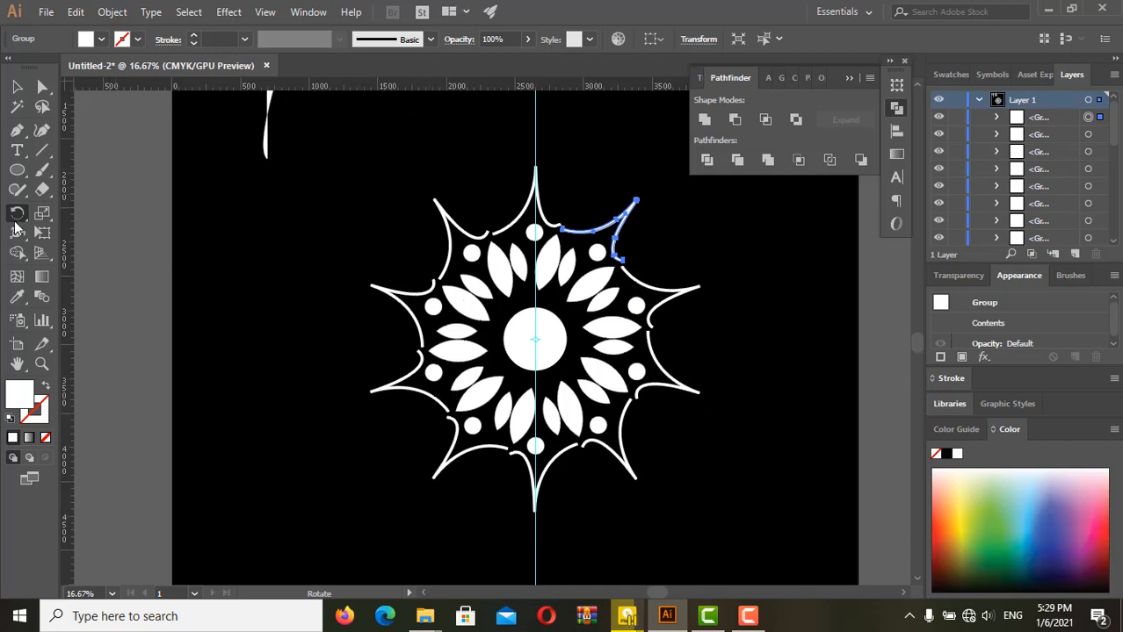
pyautogui.click(17, 170)
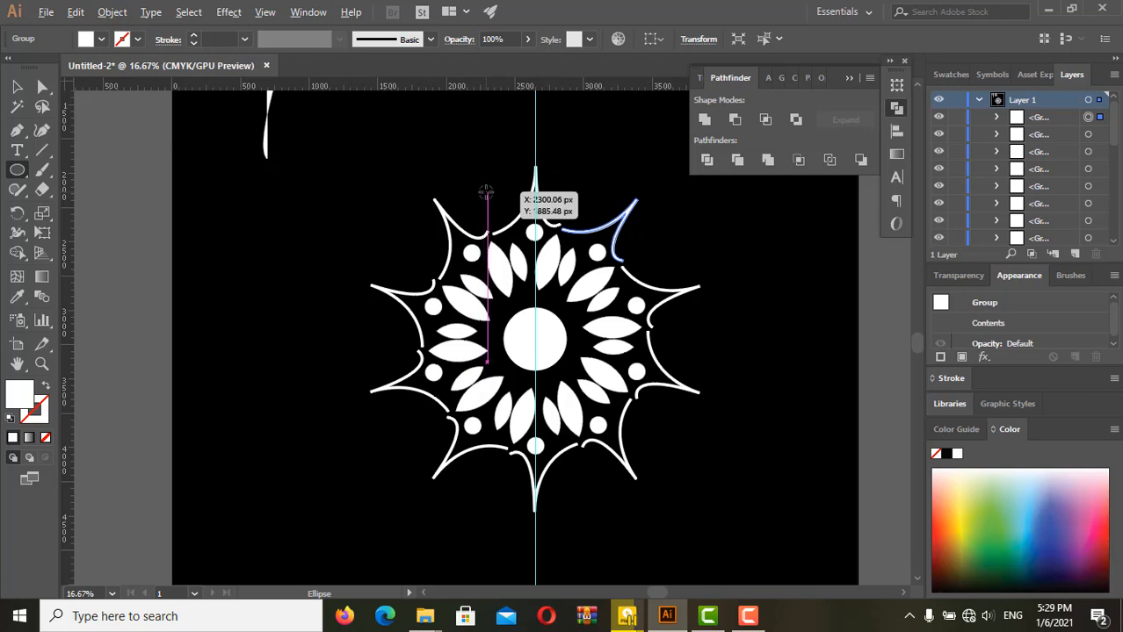
pyautogui.moveTo(485, 192); pyautogui.dragTo(513, 217)
pyautogui.click(513, 217)
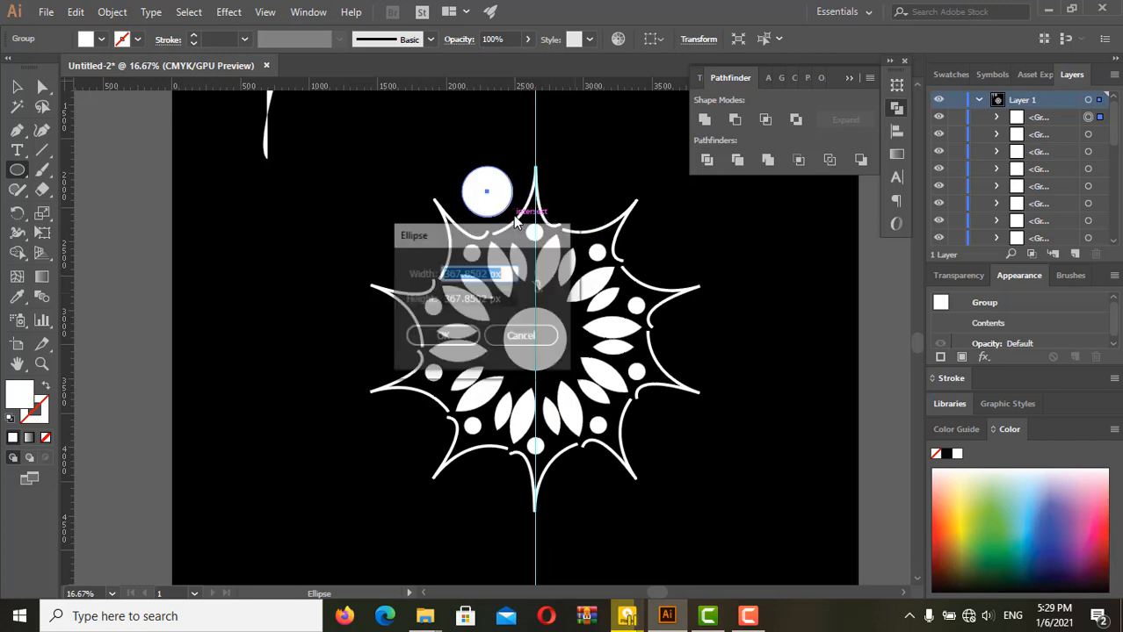
pyautogui.click(521, 336)
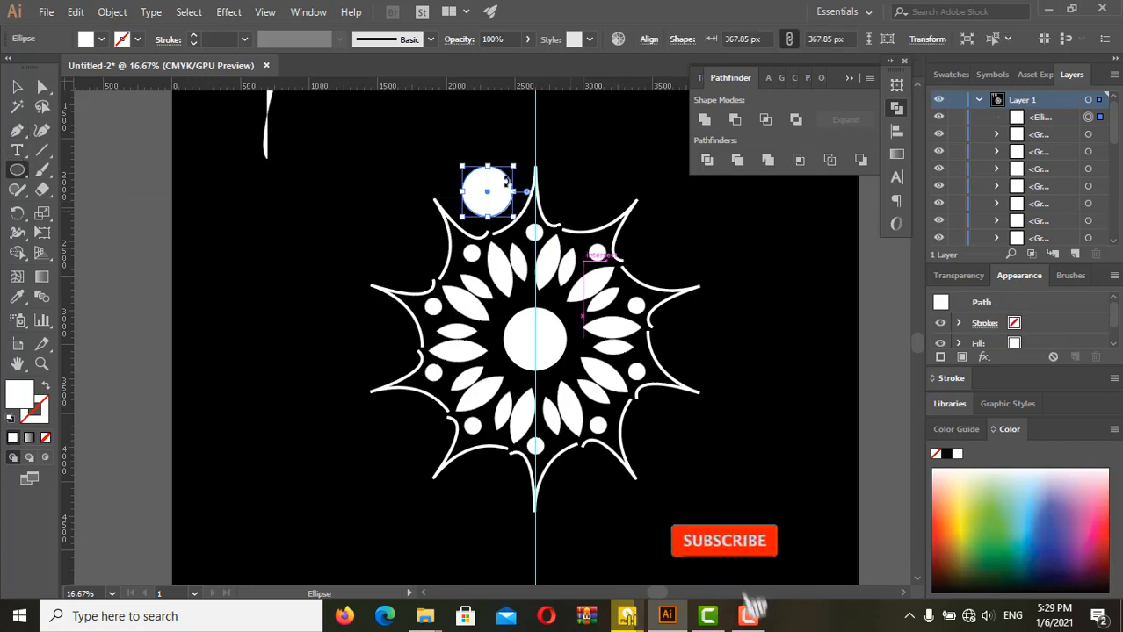
pyautogui.press('v')
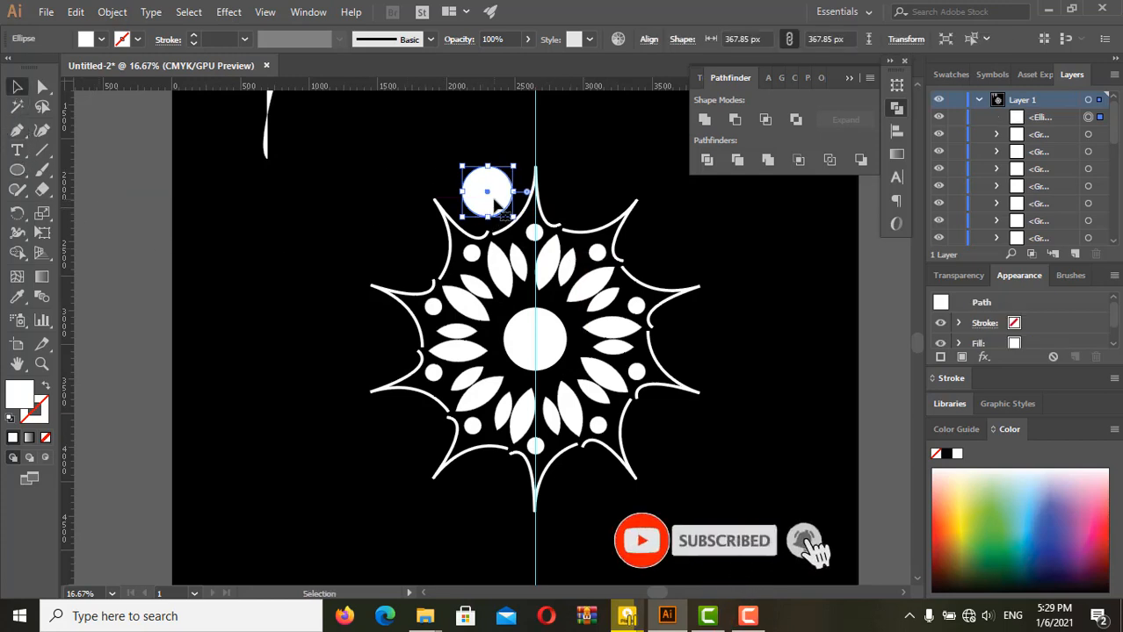
pyautogui.moveTo(495, 205)
pyautogui.mouseDown()
pyautogui.moveTo(500, 179)
pyautogui.moveTo(498, 206)
pyautogui.mouseUp()
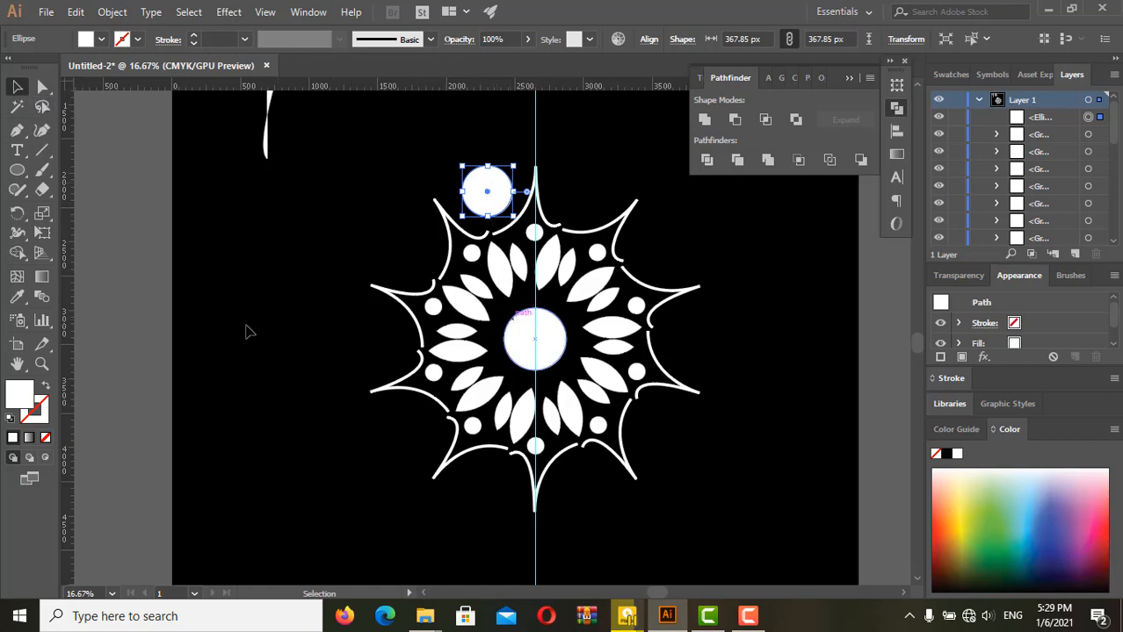
# Make a copy of the large outer circle rotated 36° about the flower's centre.
pyautogui.click(16, 212)
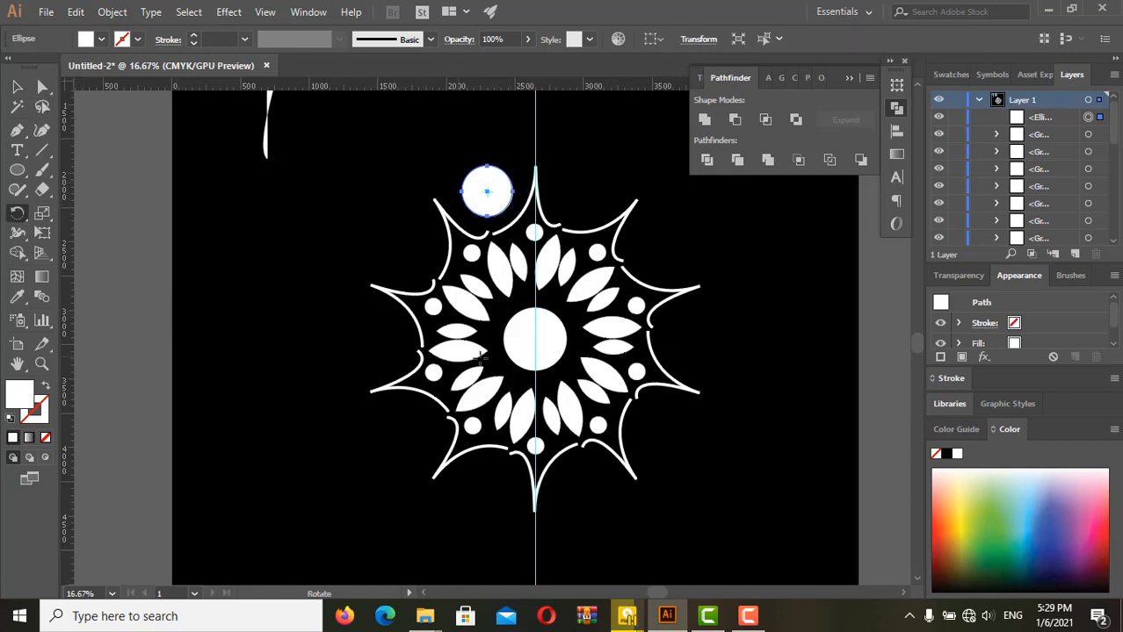
pyautogui.keyDown('alt'); pyautogui.click(534, 339); pyautogui.keyUp('alt')
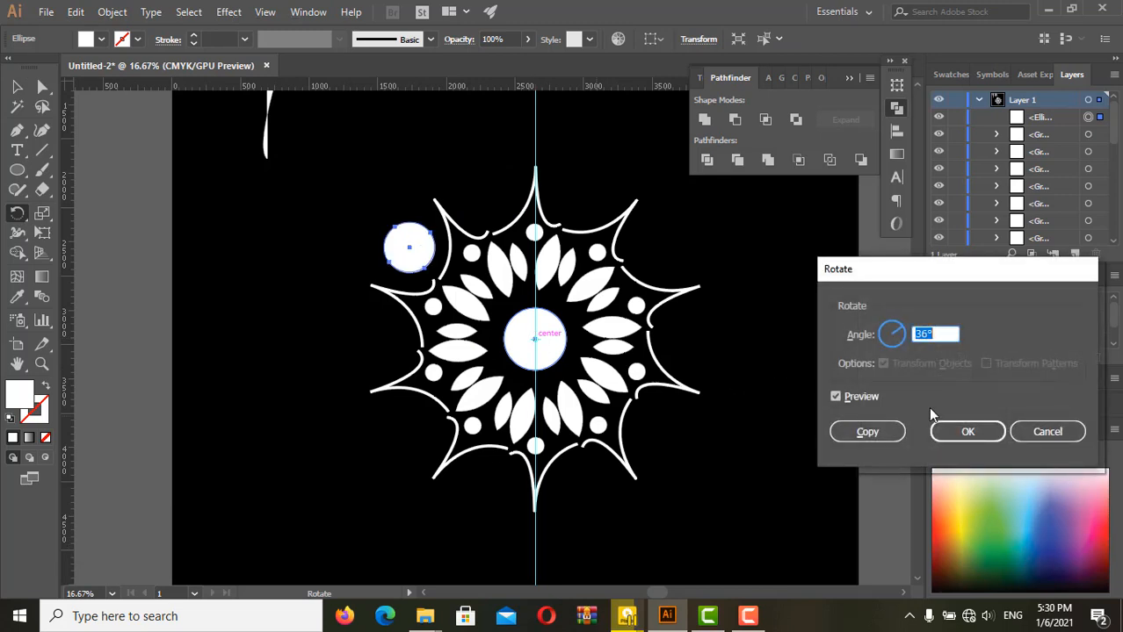
pyautogui.click(874, 434)
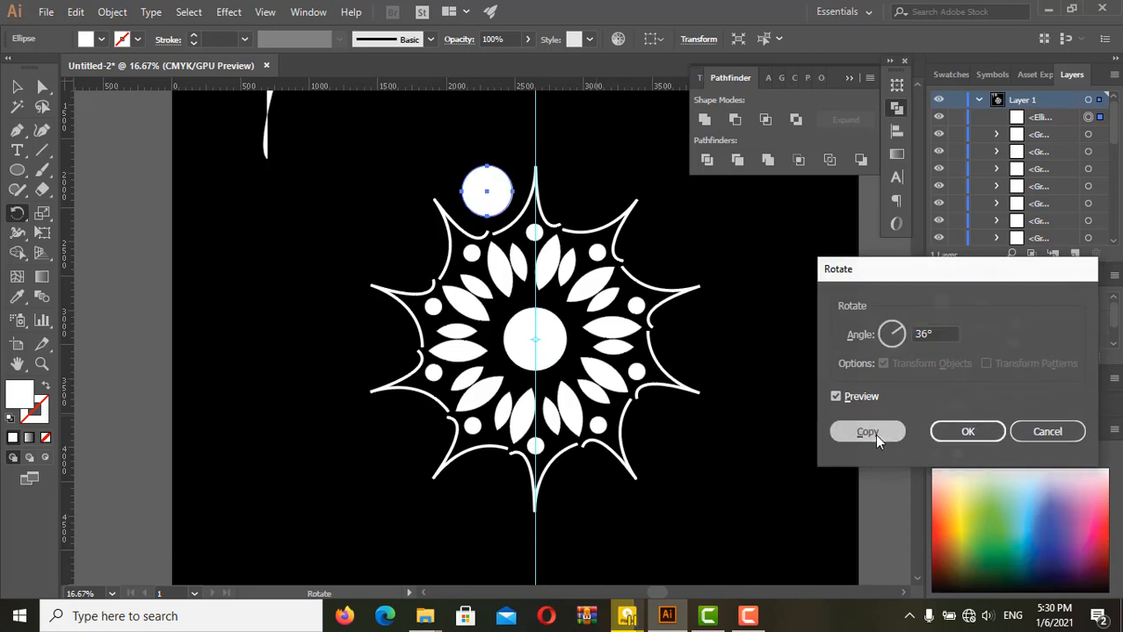
# Repeat the rotated circle copy until every gap between the ten peaks holds a circle.
pyautogui.hotkey('ctrl', 'd')
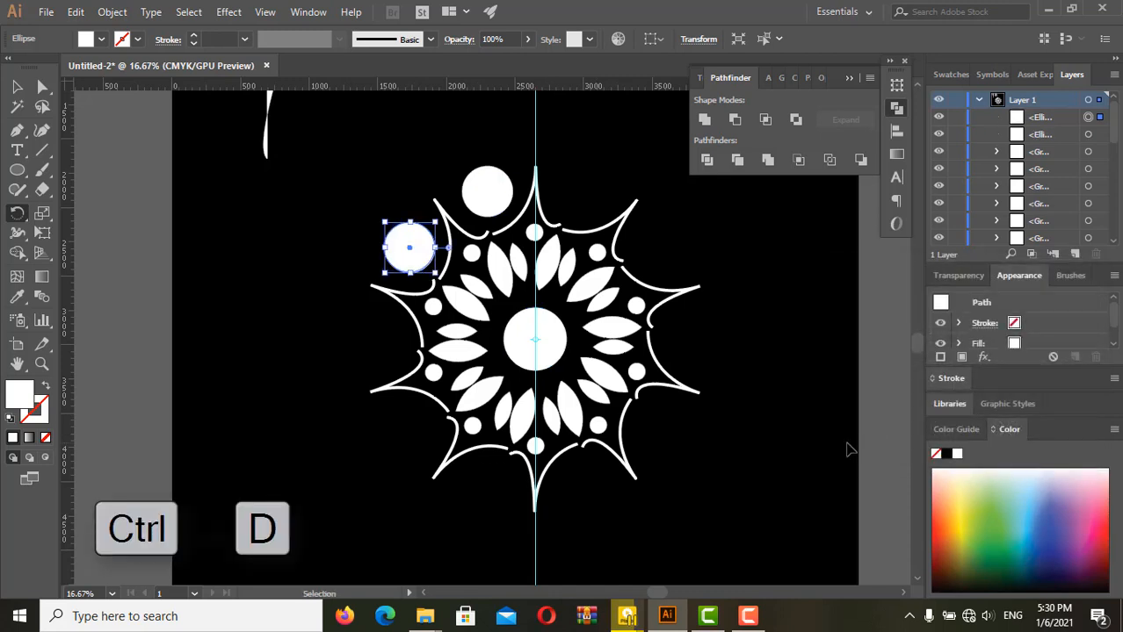
pyautogui.hotkey('ctrl', 'd')
pyautogui.hotkey('ctrl', 'd')
pyautogui.hotkey('ctrl', 'd')
pyautogui.hotkey('ctrl', 'd')
pyautogui.hotkey('ctrl', 'd')
pyautogui.hotkey('ctrl', 'd')
pyautogui.hotkey('ctrl', 'd')
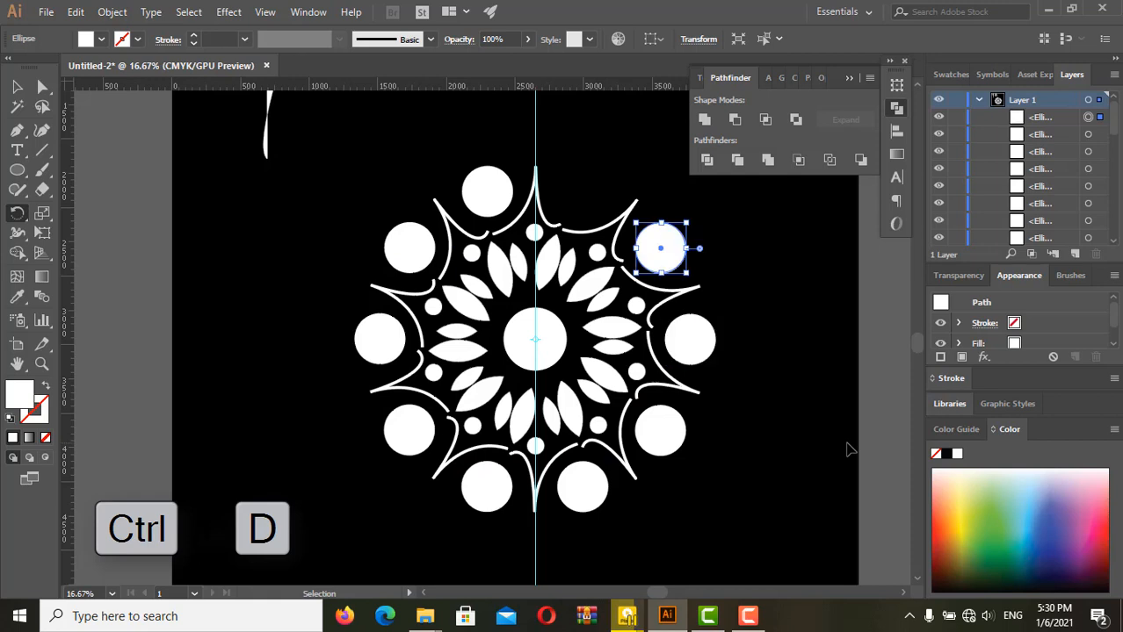
pyautogui.hotkey('ctrl', 'd')
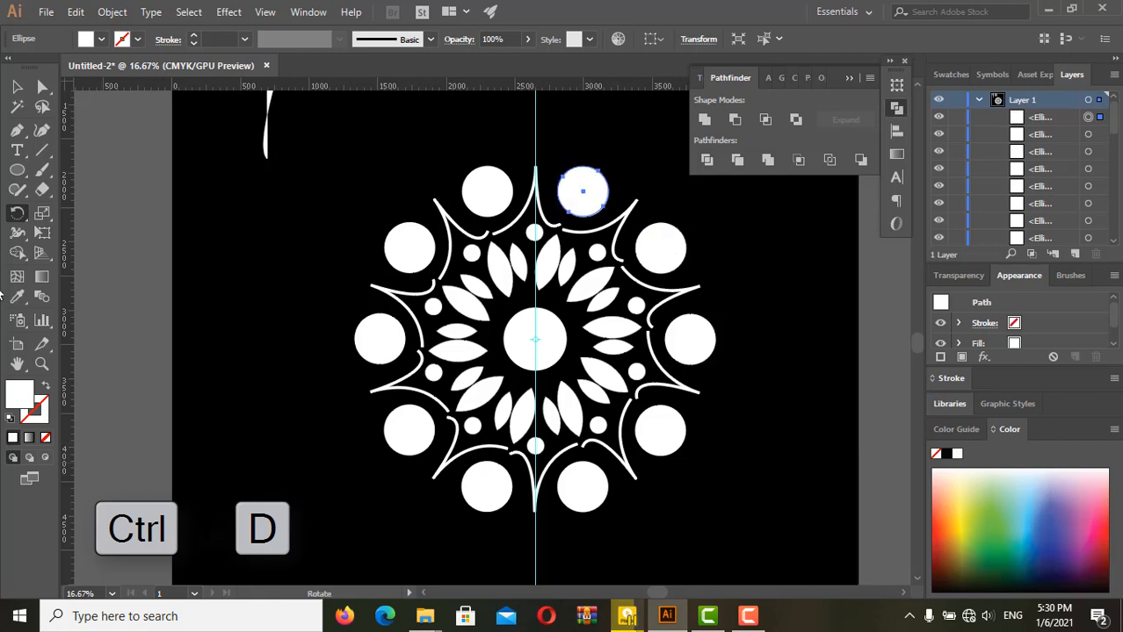
# Deselect the last circle and remove the vertical guide through the flower.
pyautogui.click(16, 88)
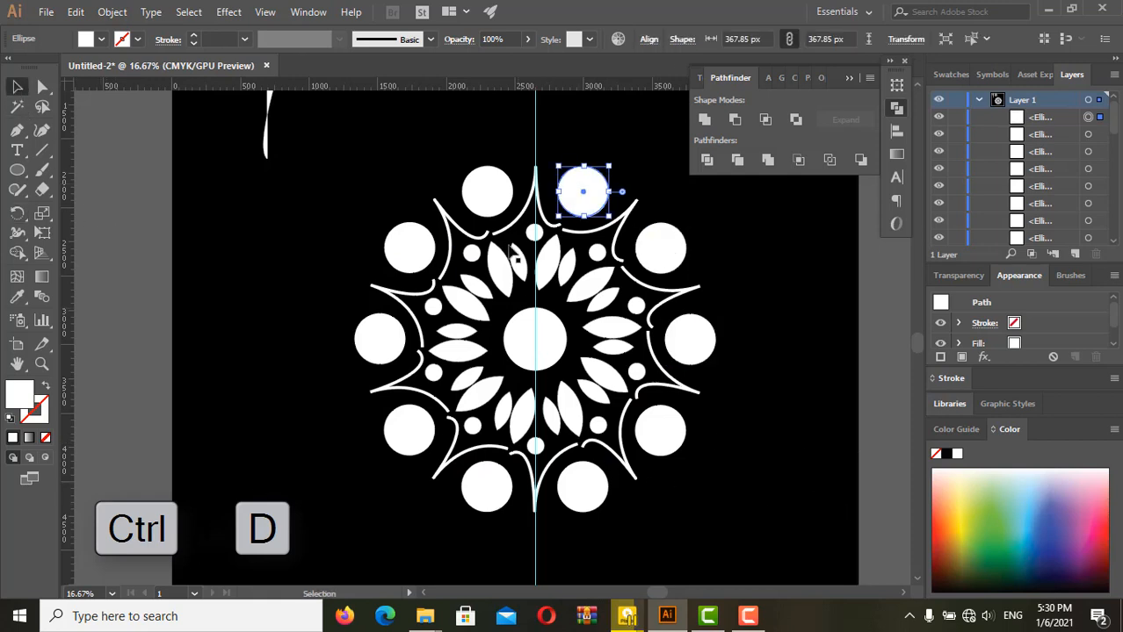
pyautogui.click(569, 131)
pyautogui.click(568, 131)
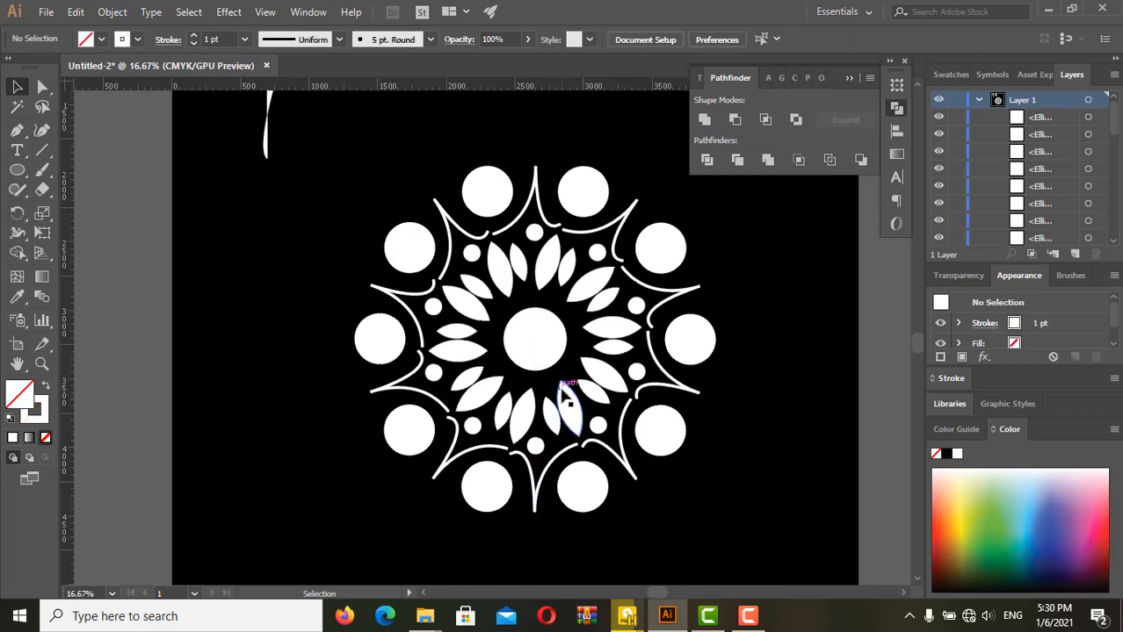
# Select all parts of the large ten-motif flower and group them.
pyautogui.scroll(-3, 567, 400)
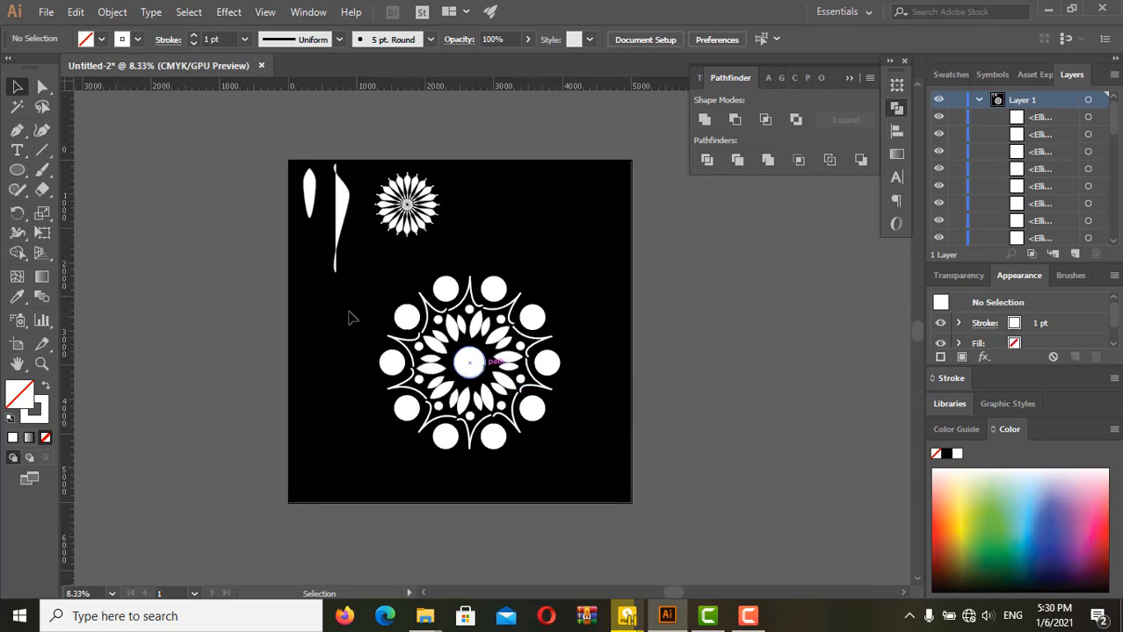
pyautogui.moveTo(350, 281); pyautogui.dragTo(585, 468)
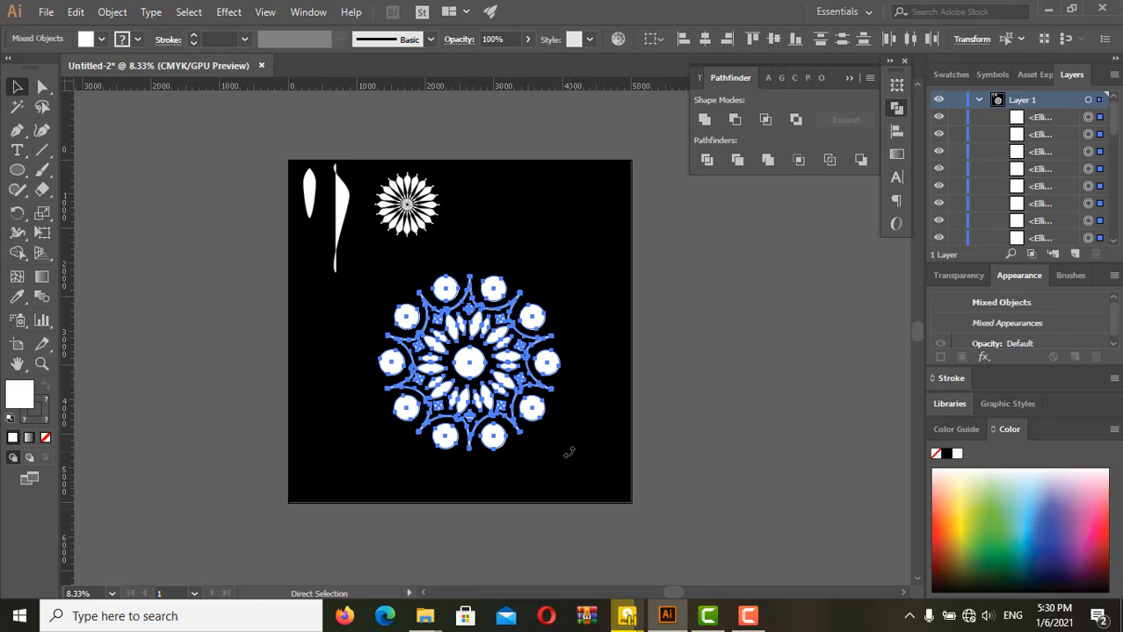
pyautogui.press('v')
pyautogui.click(112, 11)
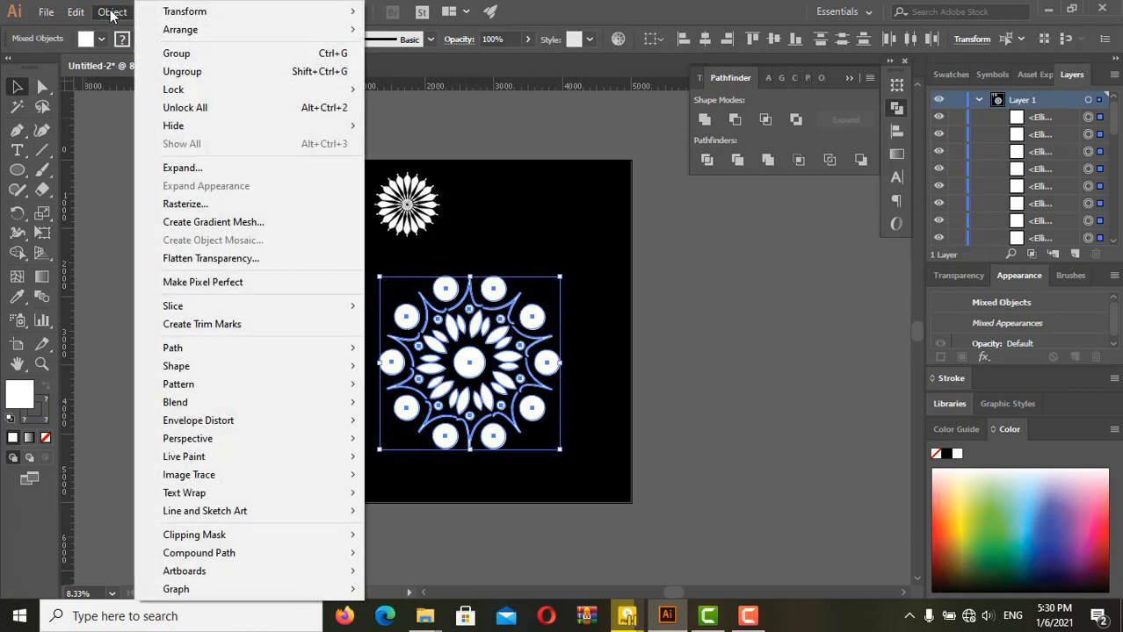
pyautogui.click(180, 70)
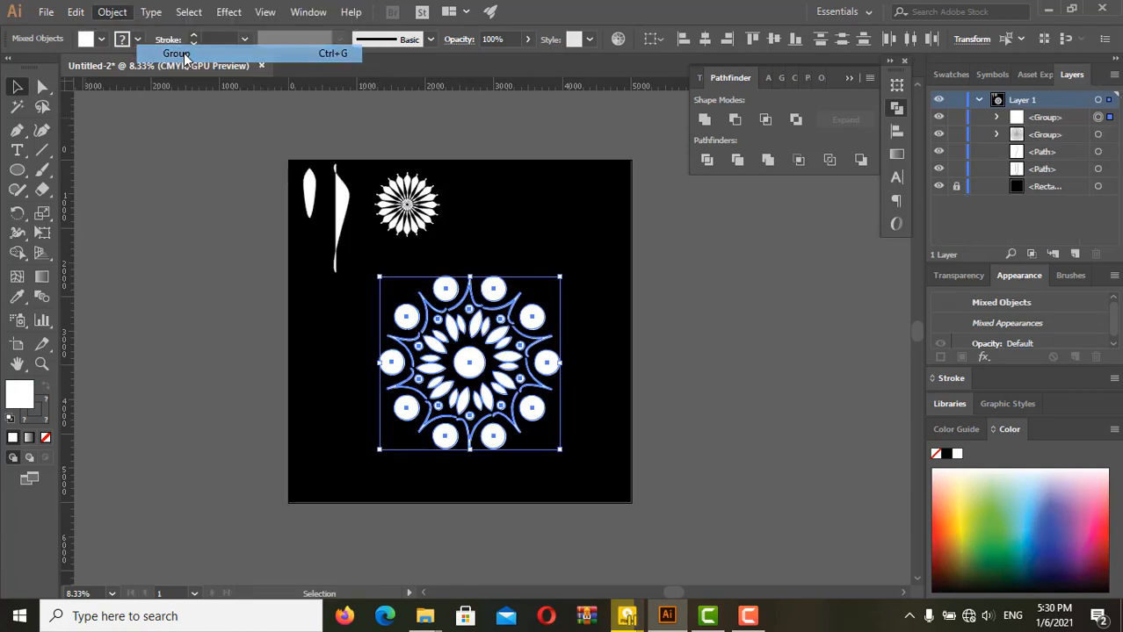
# Scale the grouped ten-motif flower down proportionally and move it to the right half of the artboard.
pyautogui.click(494, 250)
pyautogui.click(549, 318)
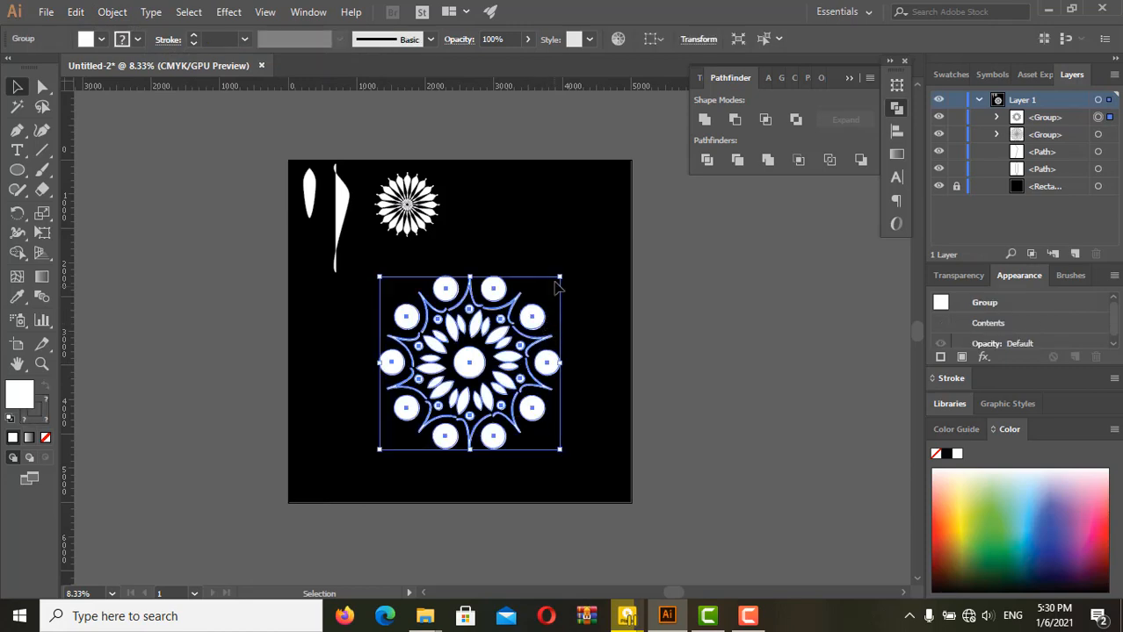
pyautogui.moveTo(559, 276); pyautogui.dragTo(491, 322)
pyautogui.click(556, 387)
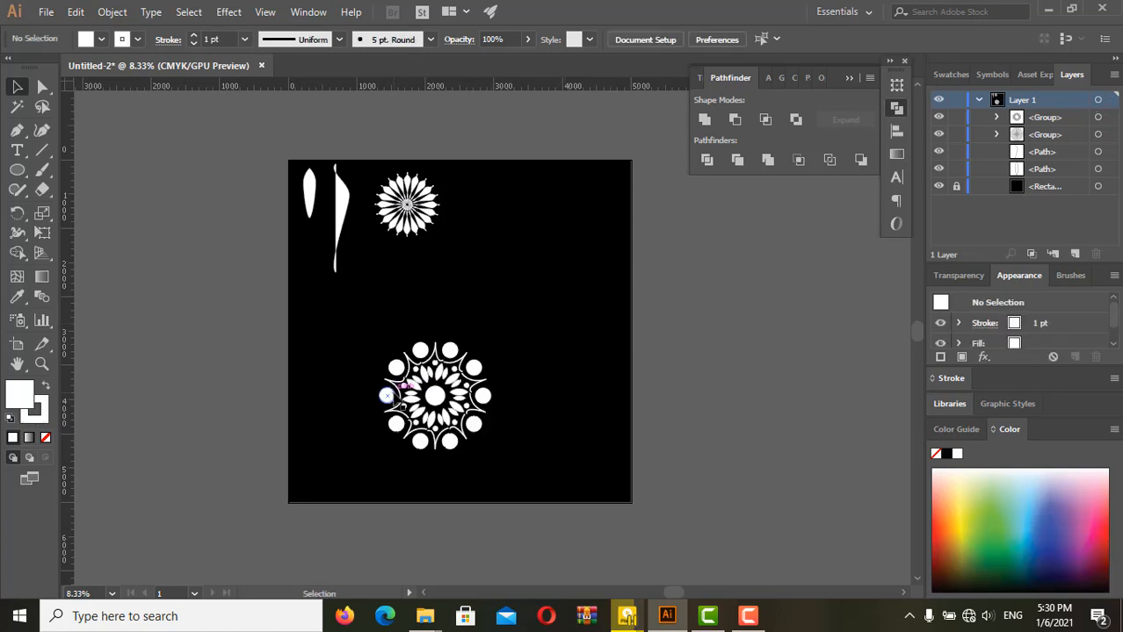
pyautogui.moveTo(433, 394); pyautogui.dragTo(550, 351)
# Move the small petal flower to the left half of the artboard and enlarge it to about the other flower's size.
pyautogui.moveTo(420, 225); pyautogui.dragTo(369, 355)
pyautogui.moveTo(402, 392); pyautogui.dragTo(450, 434)
pyautogui.moveTo(401, 397); pyautogui.dragTo(410, 360)
pyautogui.click(496, 433)
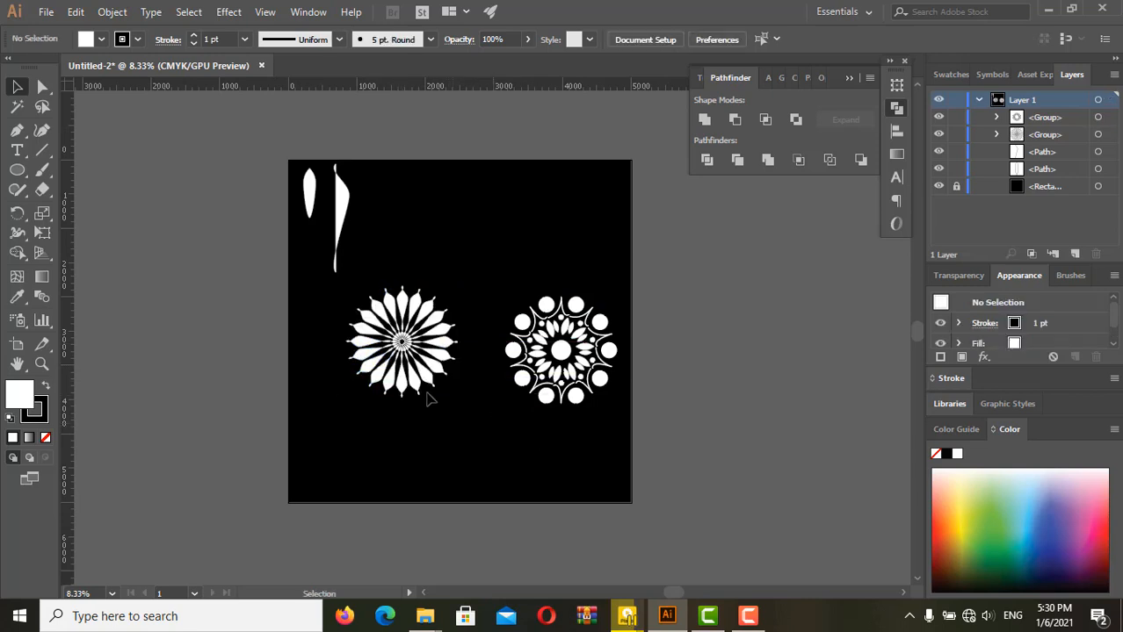
# Hide the two leftover petal paths in the artboard's upper-left corner.
pyautogui.moveTo(372, 171); pyautogui.dragTo(264, 251)
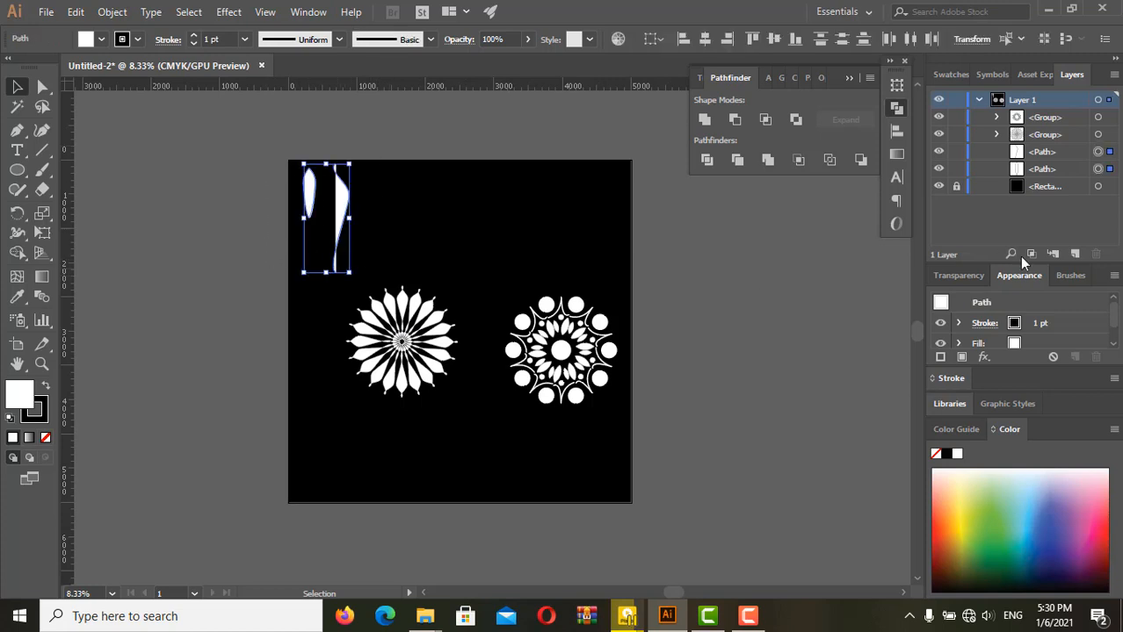
pyautogui.click(938, 152)
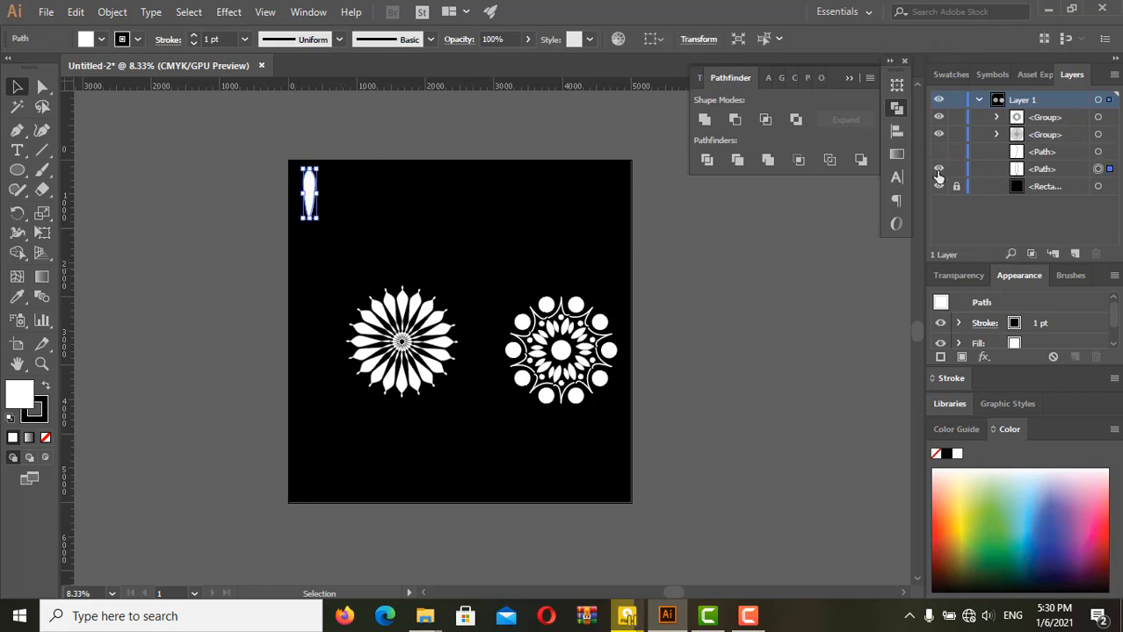
pyautogui.click(938, 169)
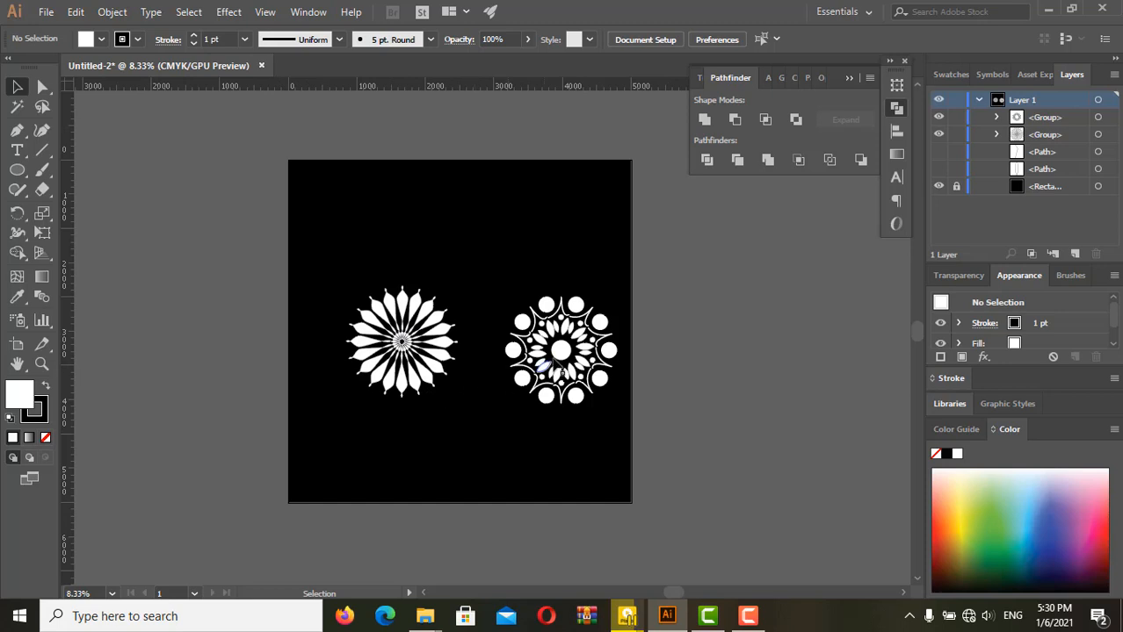
# Reposition the two flowers side by side at the same height, one in each half of the artboard, and deselect them.
pyautogui.moveTo(585, 344)
pyautogui.mouseDown()
pyautogui.moveTo(543, 291)
pyautogui.moveTo(551, 287)
pyautogui.moveTo(570, 332)
pyautogui.mouseUp()
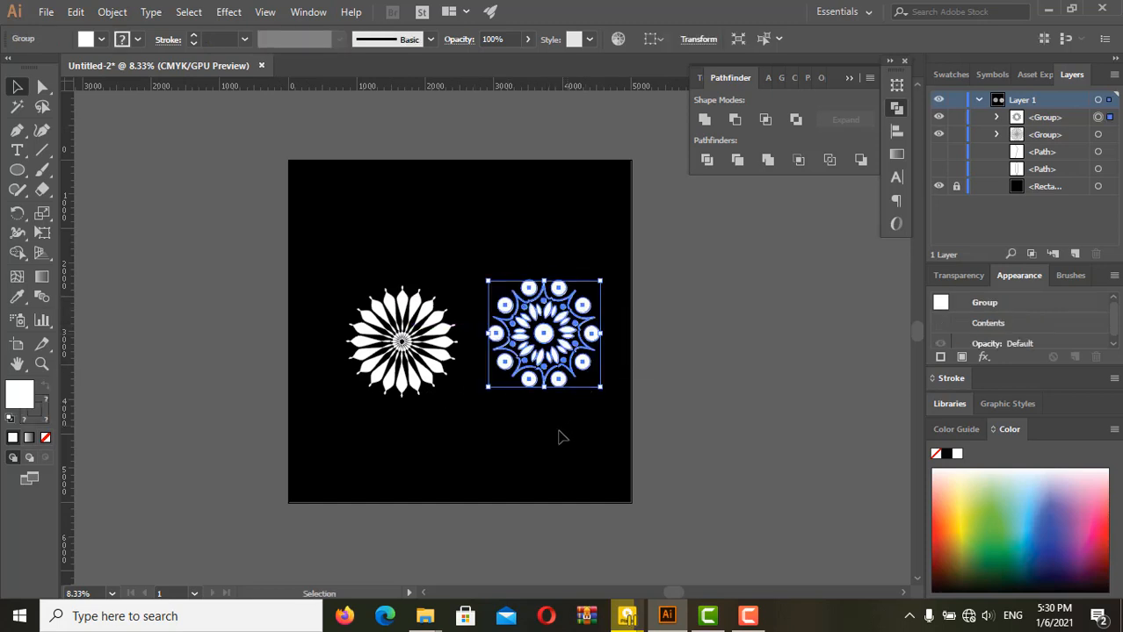
pyautogui.click(443, 453)
pyautogui.click(407, 353)
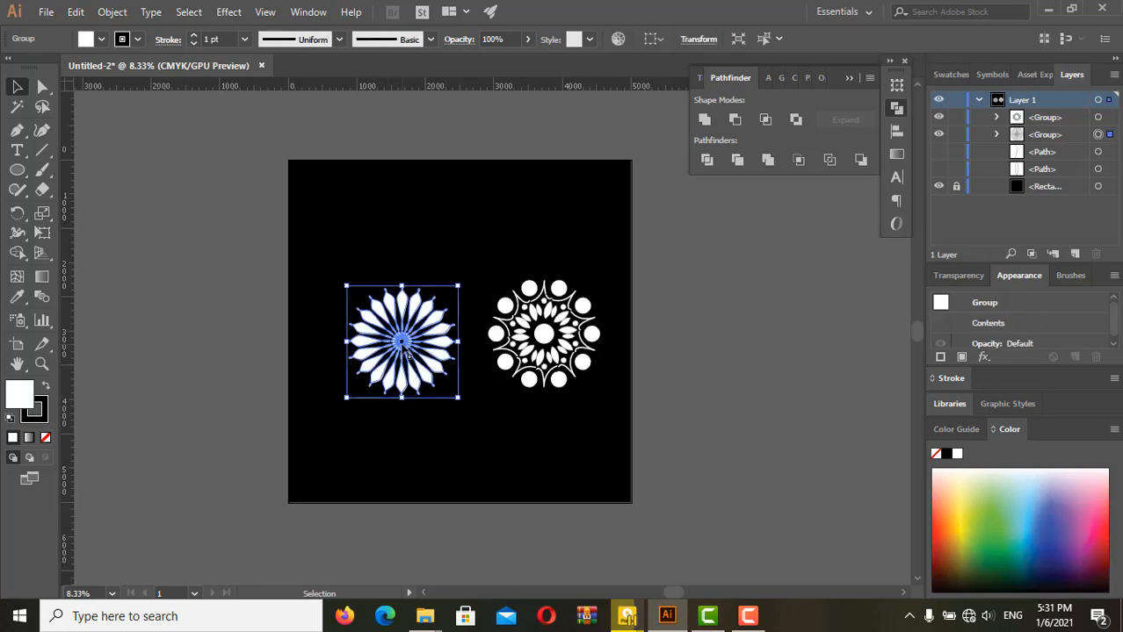
pyautogui.moveTo(405, 351); pyautogui.dragTo(383, 326)
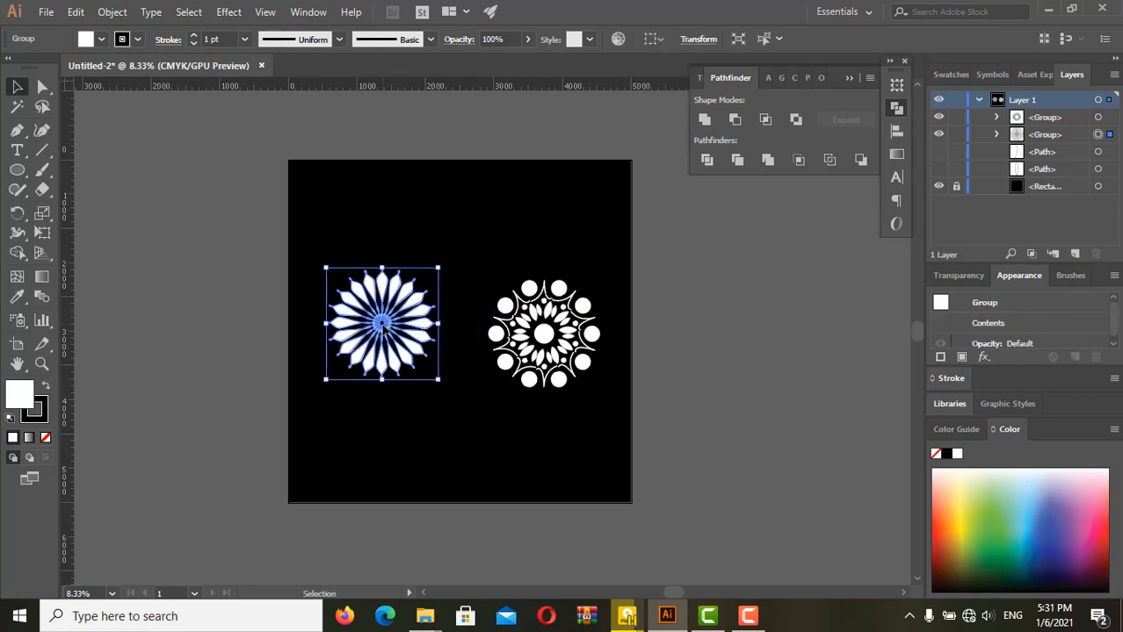
pyautogui.click(474, 409)
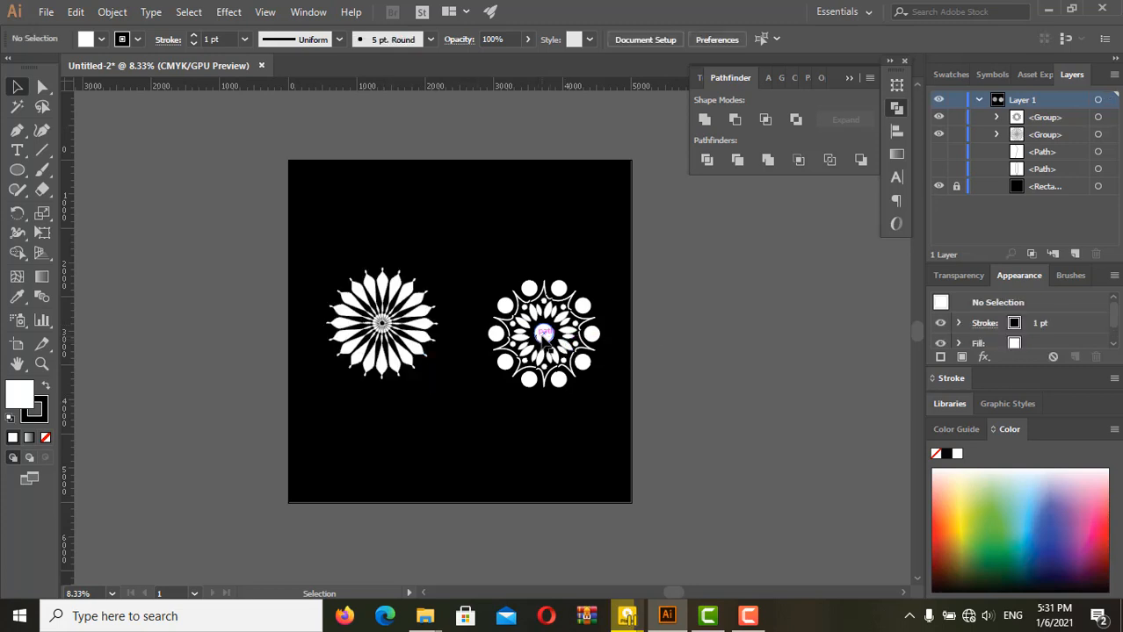
pyautogui.click(544, 330)
pyautogui.moveTo(544, 330); pyautogui.dragTo(548, 321)
pyautogui.click(332, 423)
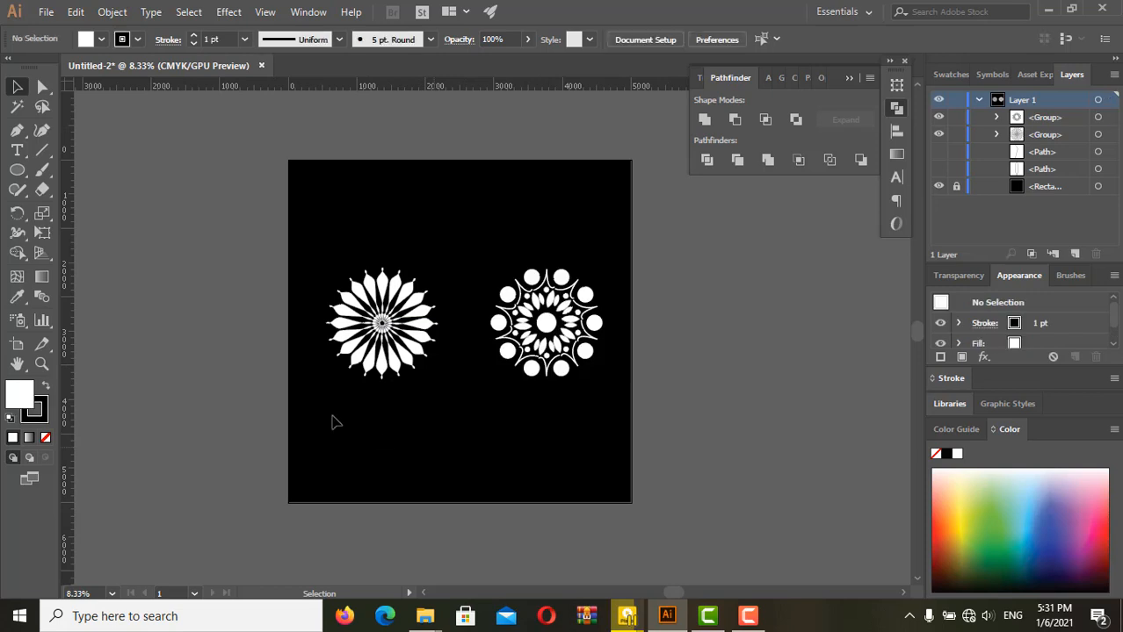